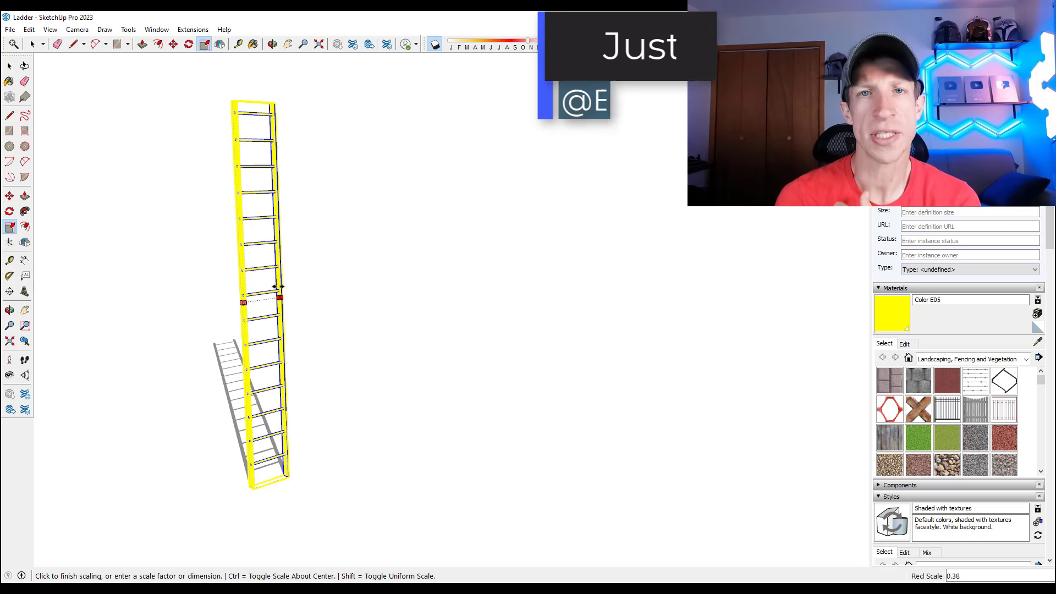
Step: Scale the yellow ladder narrower along the red axis and to about 0.50 of its height along the blue axis
{"action": "left_click", "coordinate": [262, 148]}
{"action": "left_click", "coordinate": [253, 102]}
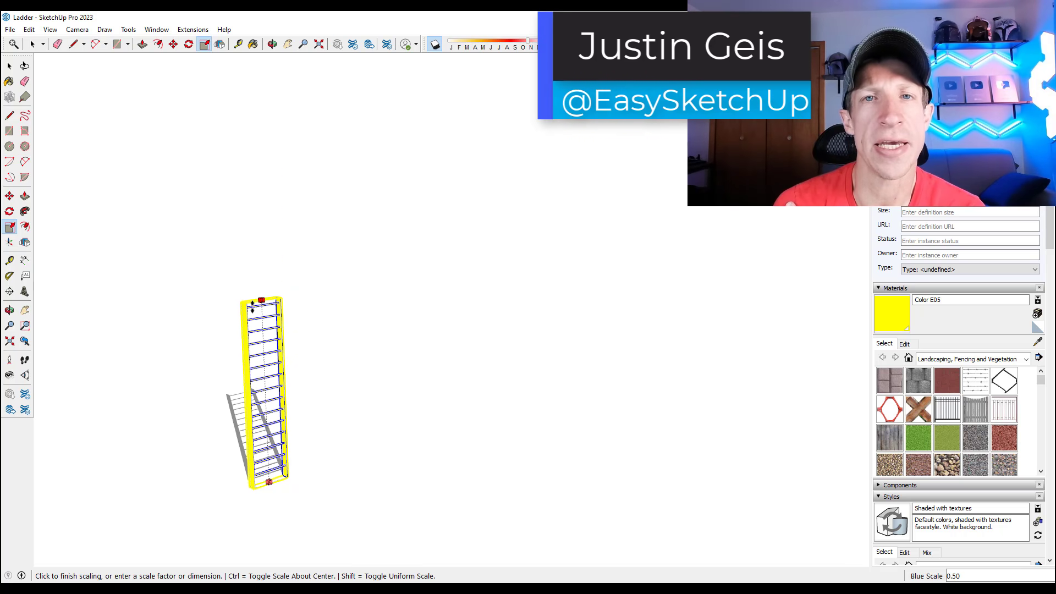
{"action": "left_click", "coordinate": [258, 298]}
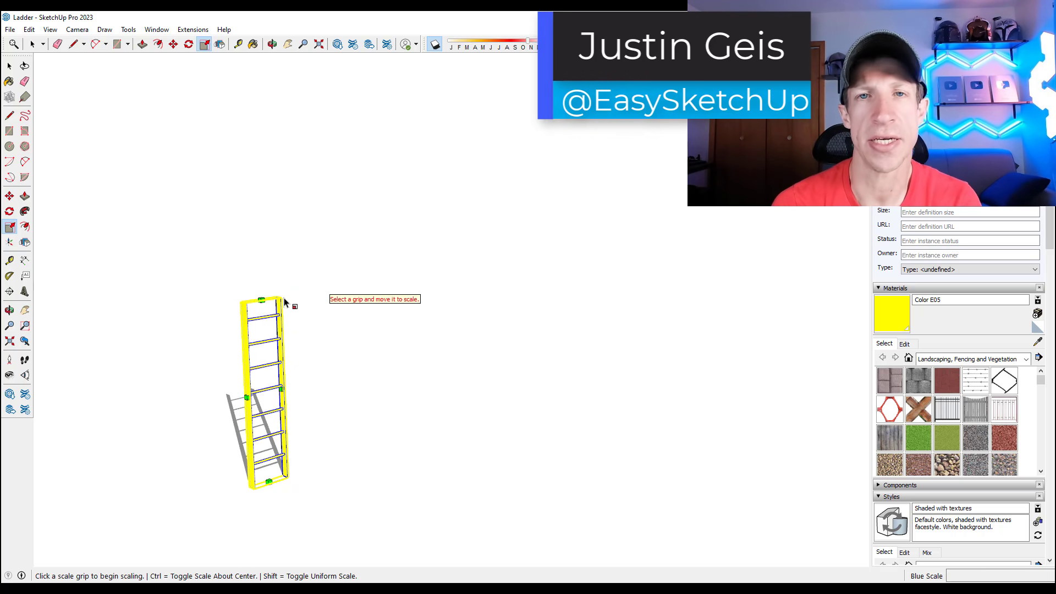
{"action": "key", "text": "space"}
{"action": "left_click", "coordinate": [294, 302]}
{"action": "left_click", "coordinate": [262, 323]}
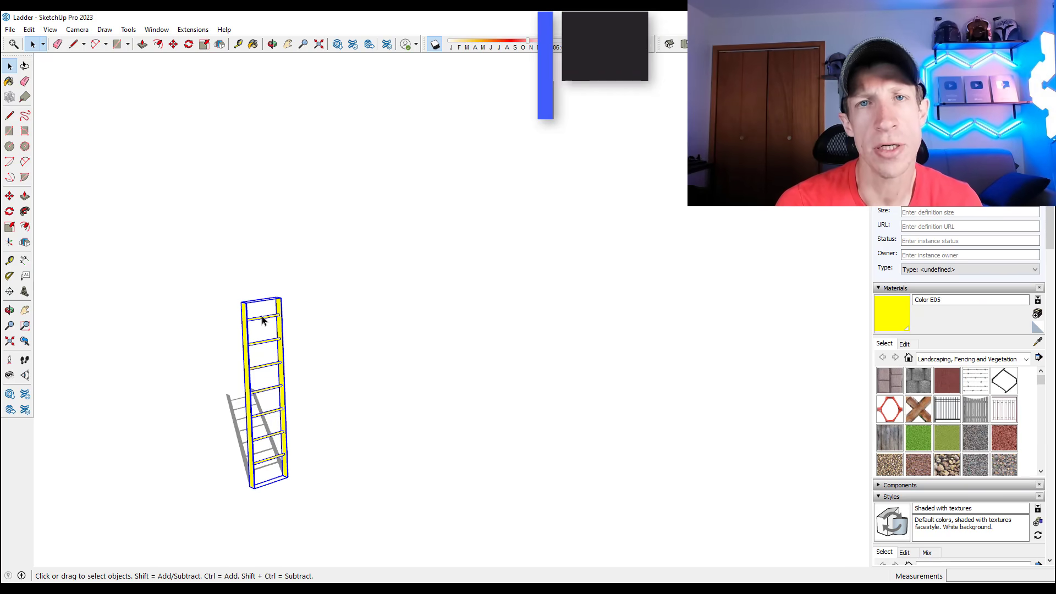
Step: Scale the shortened ladder taller again along the blue axis from its top
{"action": "key", "text": "s"}
{"action": "left_click", "coordinate": [262, 299]}
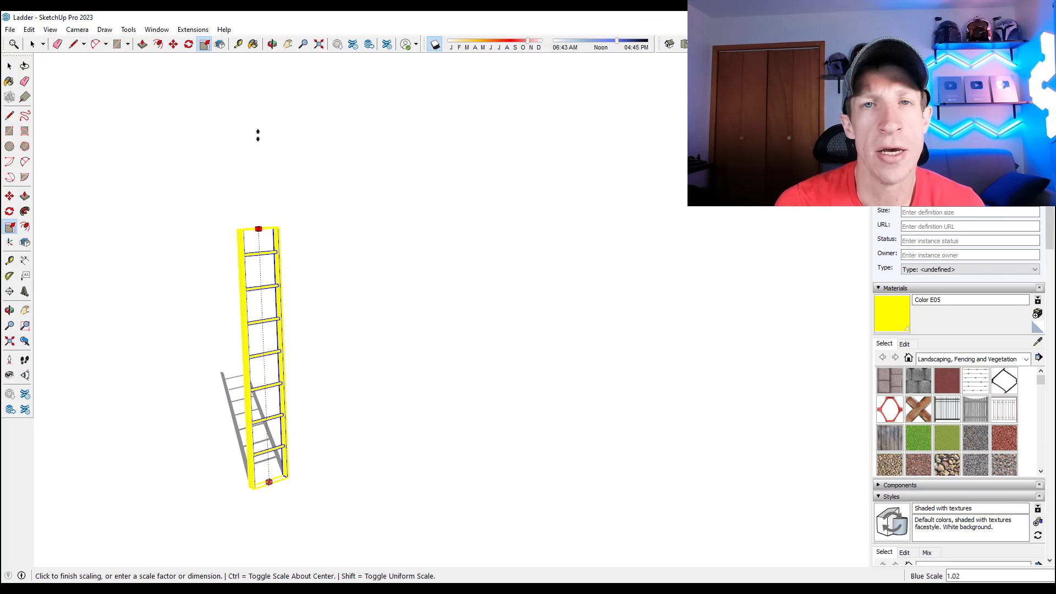
{"action": "left_click", "coordinate": [257, 86]}
{"action": "key", "text": "space"}
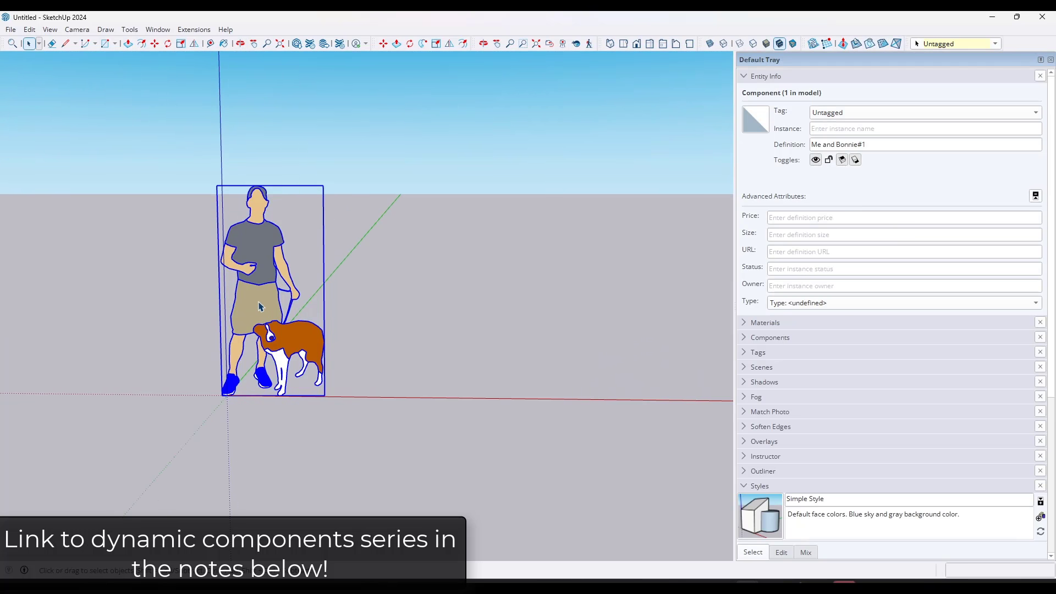
Step: Delete the default figure of a man and dog from the new model
{"action": "middle_click_drag", "start_coordinate": [260, 306], "coordinate": [278, 323]}
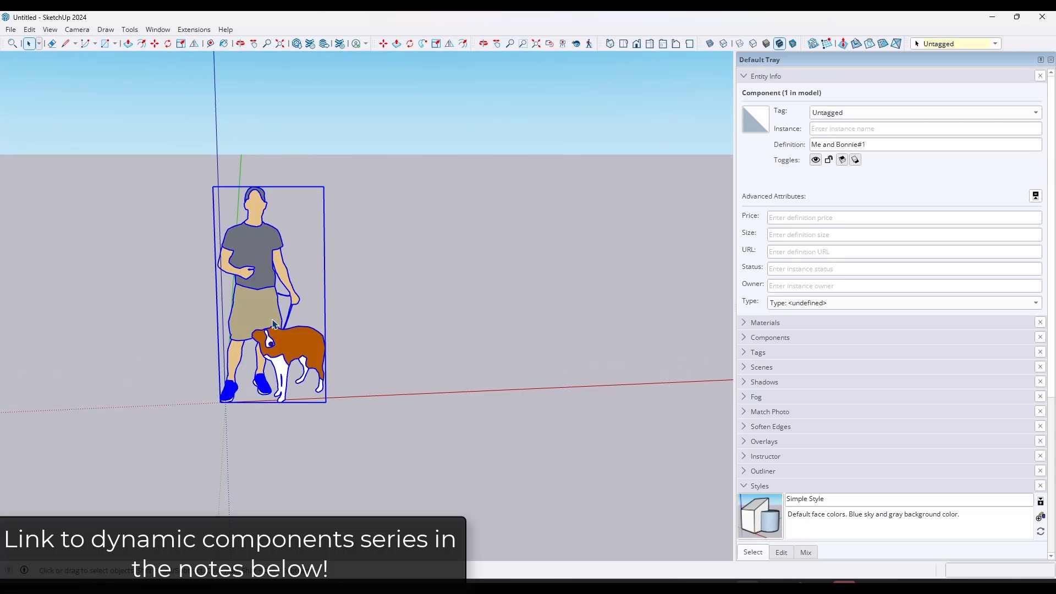
{"action": "key", "text": "Delete"}
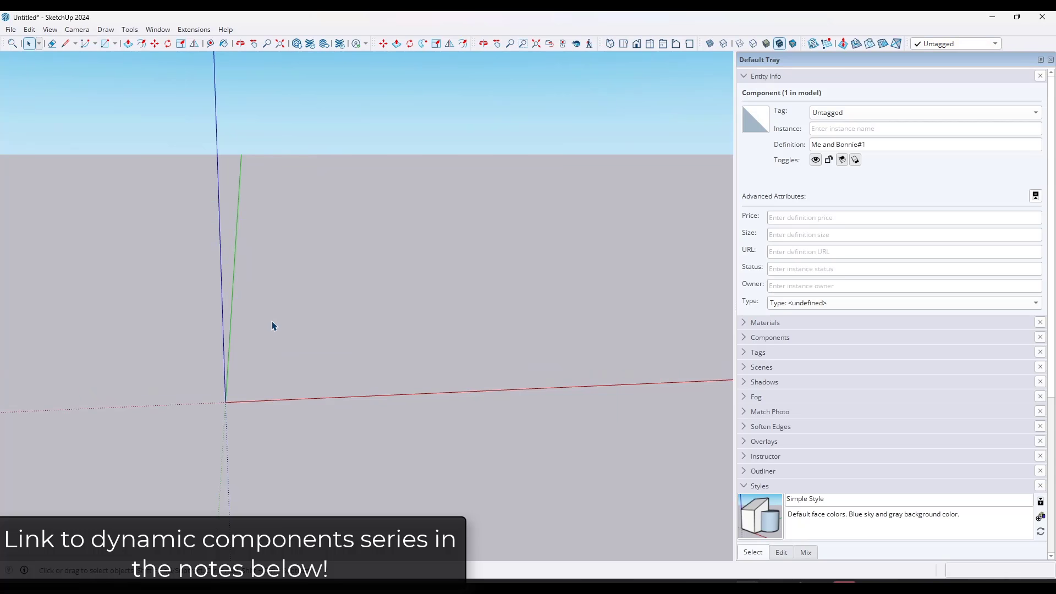
{"action": "middle_click_drag", "start_coordinate": [228, 407], "coordinate": [269, 382], "text": "shift"}
{"action": "middle_click_drag", "start_coordinate": [254, 333], "coordinate": [384, 478]}
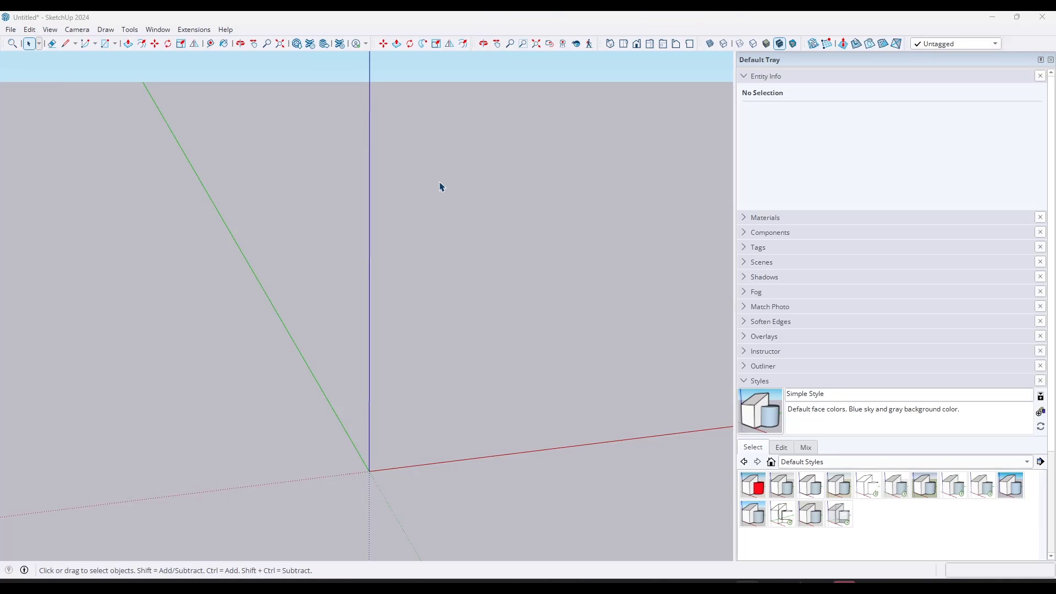
Step: Draw a 3/8" by 4" rectangle on the ground with its corner at the origin
{"action": "middle_click_drag", "start_coordinate": [379, 494], "coordinate": [365, 490], "text": "shift"}
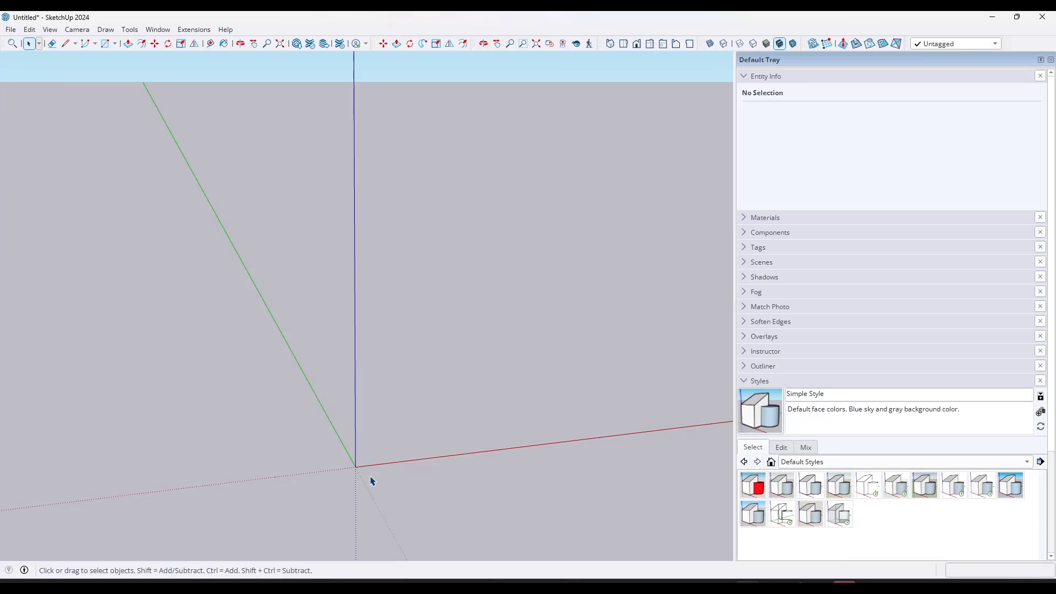
{"action": "key", "text": "r"}
{"action": "left_click", "coordinate": [355, 467]}
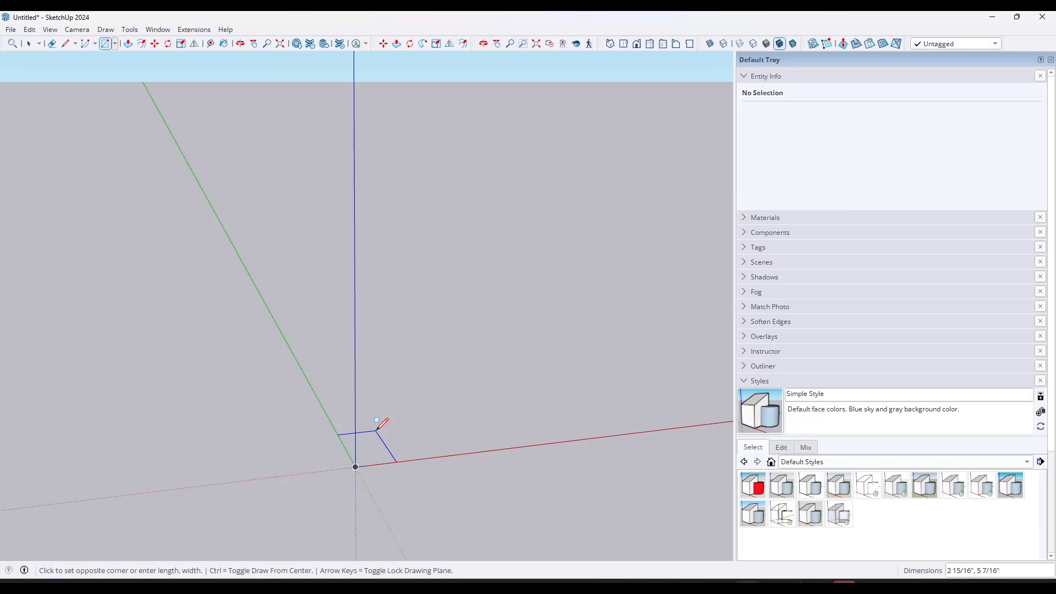
{"action": "type", "text": "3/8,4"}
{"action": "key", "text": "Return"}
{"action": "key", "text": "space"}
Step: Push/Pull the rectangle straight up into a short, thin upright board
{"action": "middle_click_drag", "start_coordinate": [378, 434], "coordinate": [378, 467]}
{"action": "key", "text": "p"}
{"action": "left_click", "coordinate": [364, 459]}
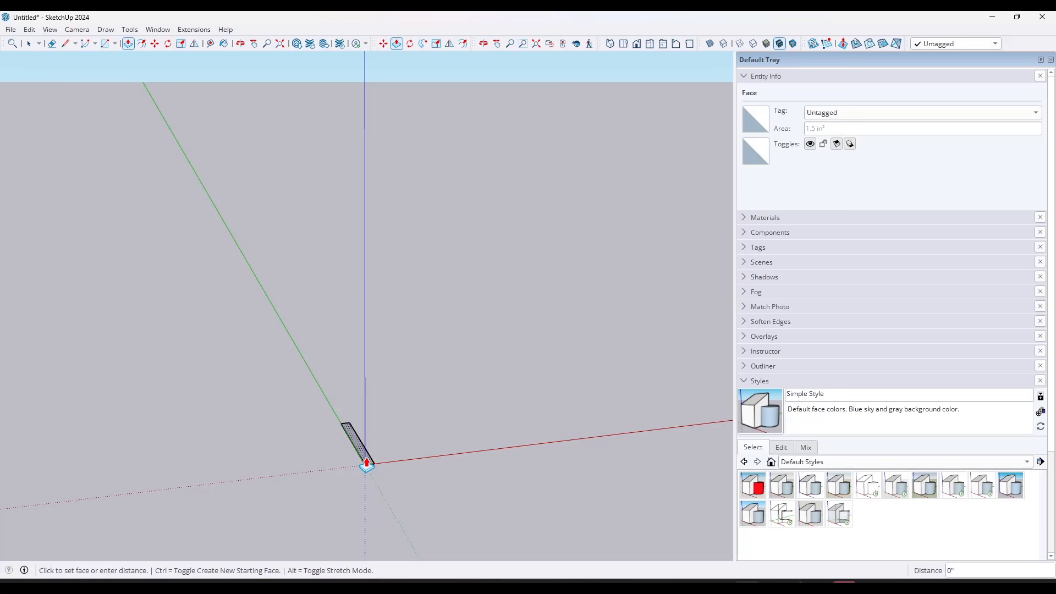
{"action": "left_click", "coordinate": [383, 394]}
{"action": "key", "text": "space"}
{"action": "middle_click_drag", "start_coordinate": [457, 367], "coordinate": [448, 395]}
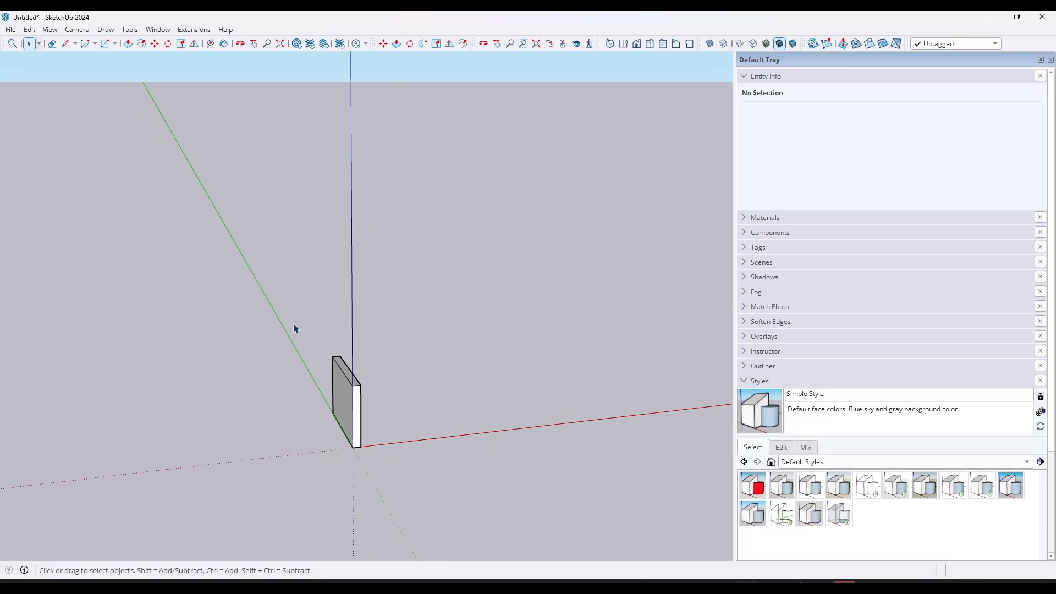
Step: Make the whole board a component named LadderSupport1
{"action": "left_click_drag", "start_coordinate": [295, 330], "coordinate": [445, 516]}
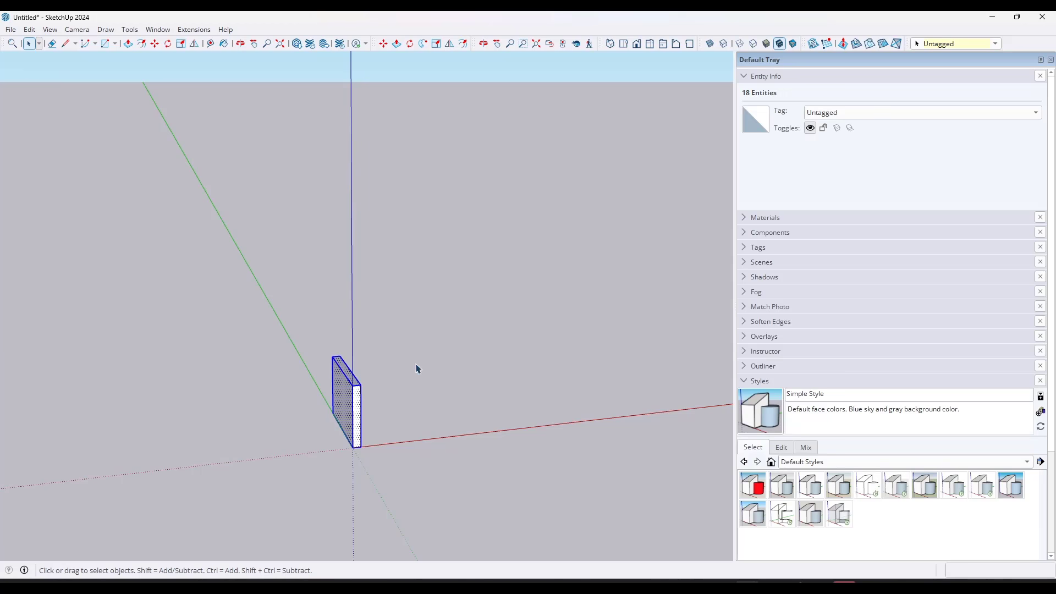
{"action": "right_click", "coordinate": [404, 330]}
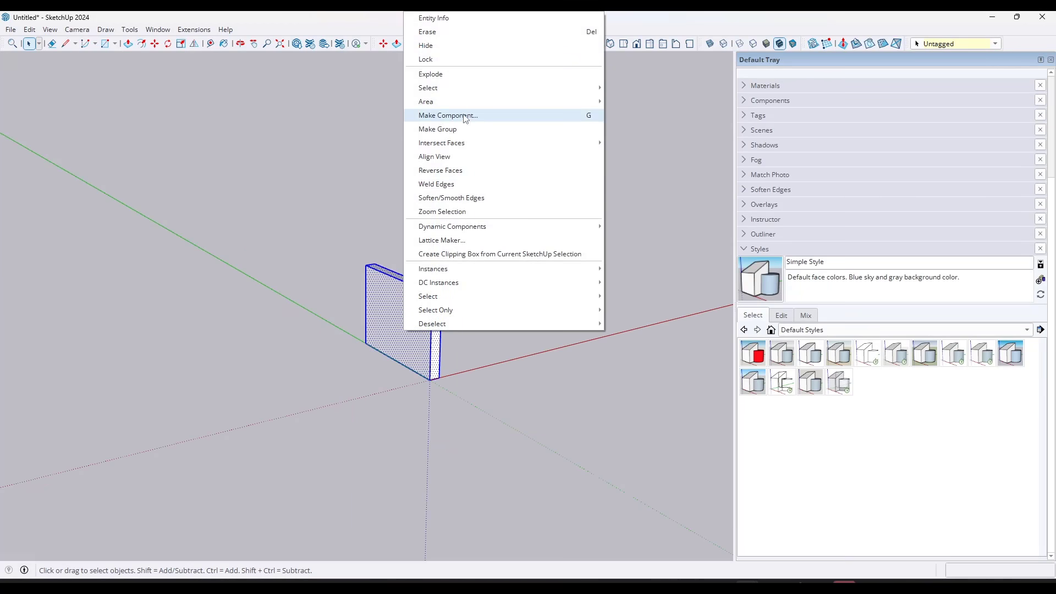
{"action": "left_click", "coordinate": [464, 116]}
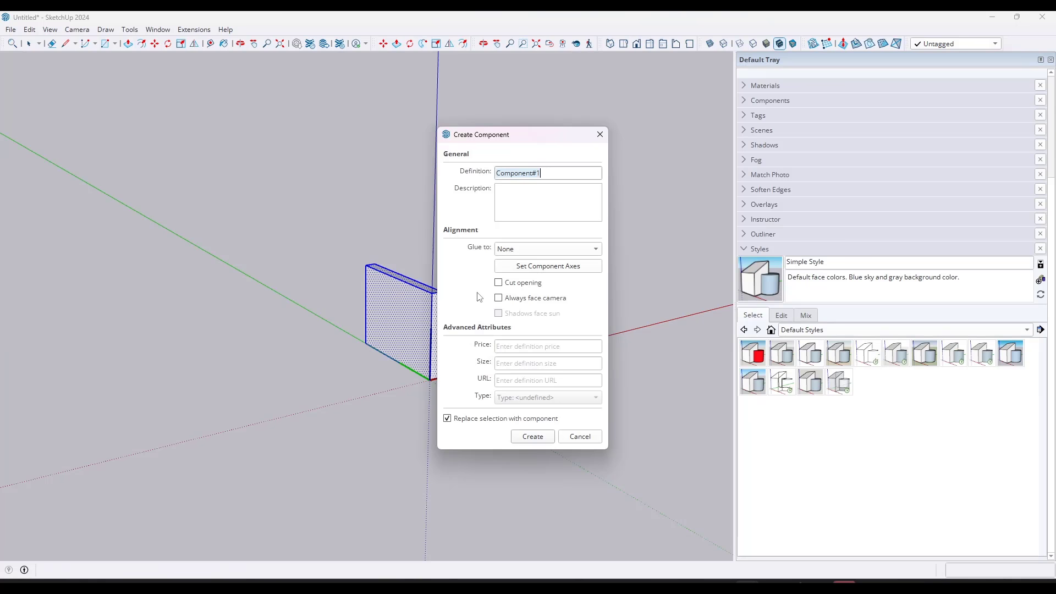
{"action": "type", "text": "LadderSupport1"}
{"action": "key", "text": "Return"}
Step: Copy the LadderSupport1 component 18" along the red axis
{"action": "middle_click_drag", "start_coordinate": [479, 294], "coordinate": [432, 317]}
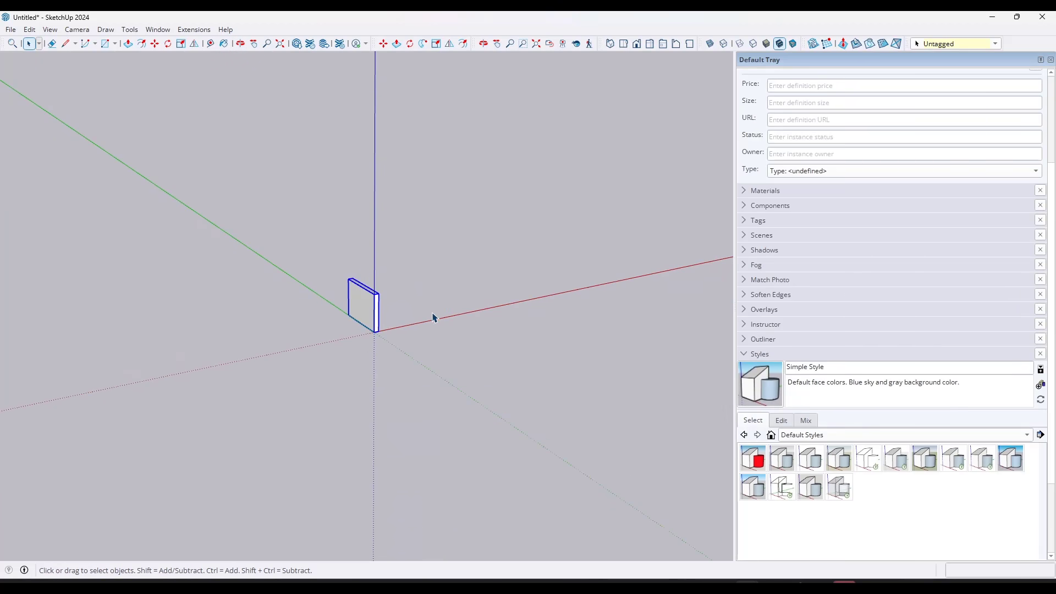
{"action": "key", "text": "m"}
{"action": "left_click", "coordinate": [376, 331]}
{"action": "key", "text": "ctrl"}
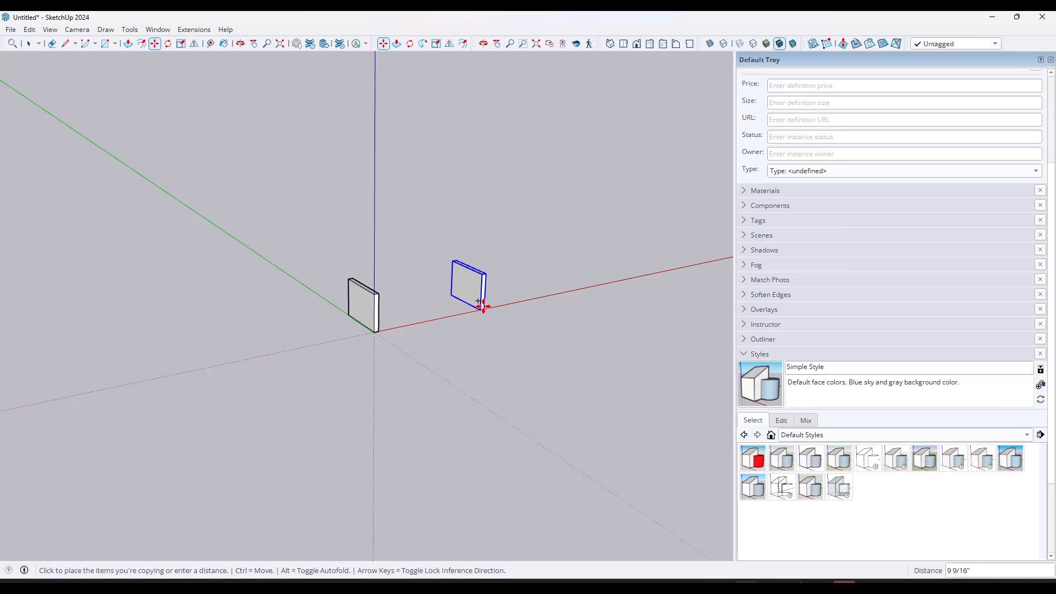
{"action": "type", "text": "18"}
{"action": "key", "text": "Return"}
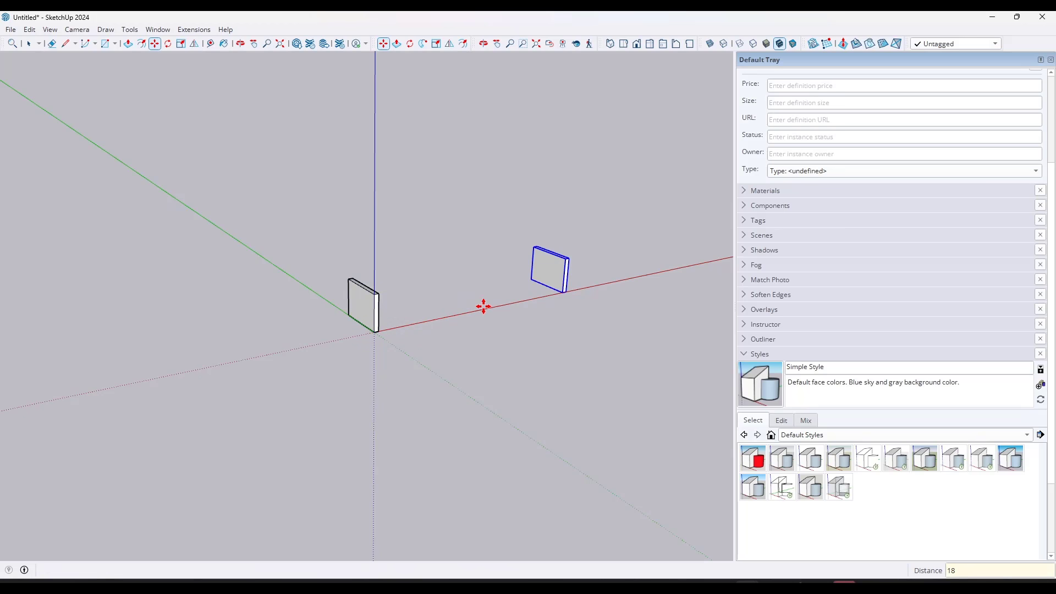
Step: Copy the far support one board thickness inward along the red axis and erase the outer one
{"action": "scroll", "coordinate": [567, 291], "scroll_direction": "up", "scroll_amount": 4}
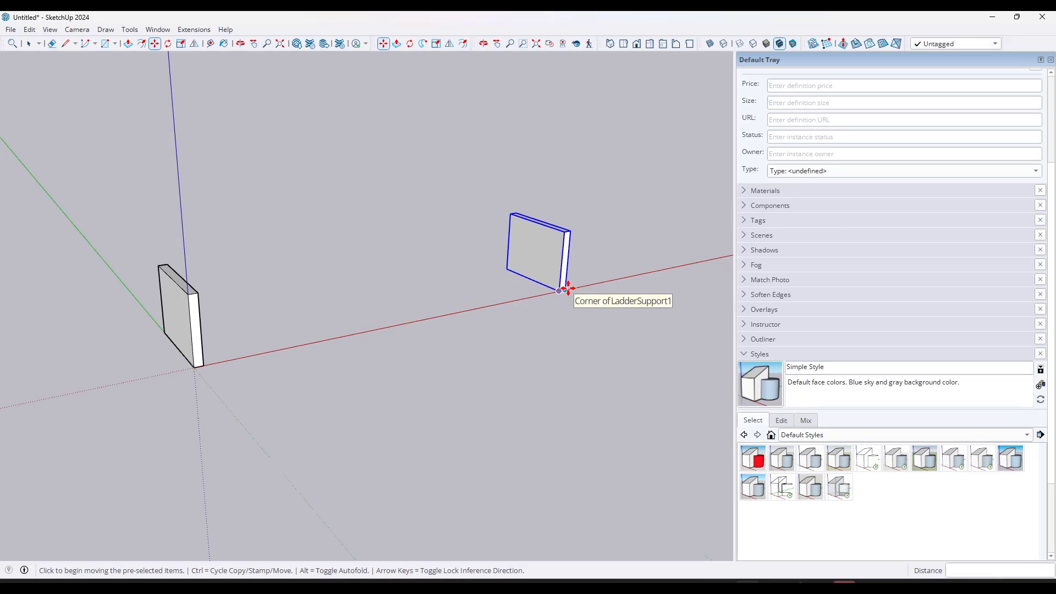
{"action": "left_click", "coordinate": [567, 288]}
{"action": "left_click", "coordinate": [568, 271]}
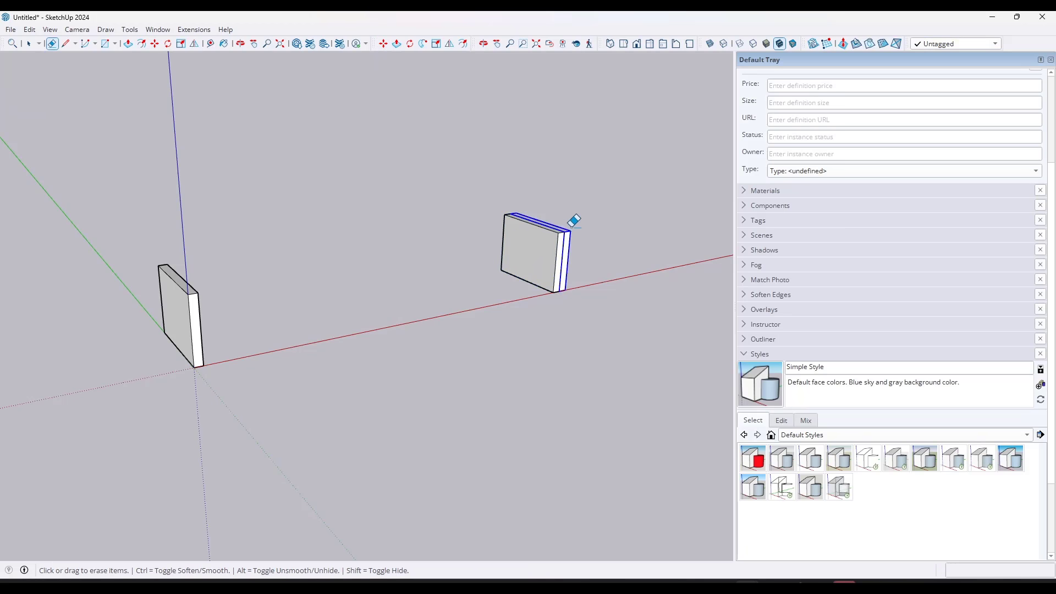
{"action": "key", "text": "space"}
{"action": "left_click", "coordinate": [557, 248]}
{"action": "scroll", "coordinate": [448, 247], "scroll_direction": "down", "scroll_amount": 3}
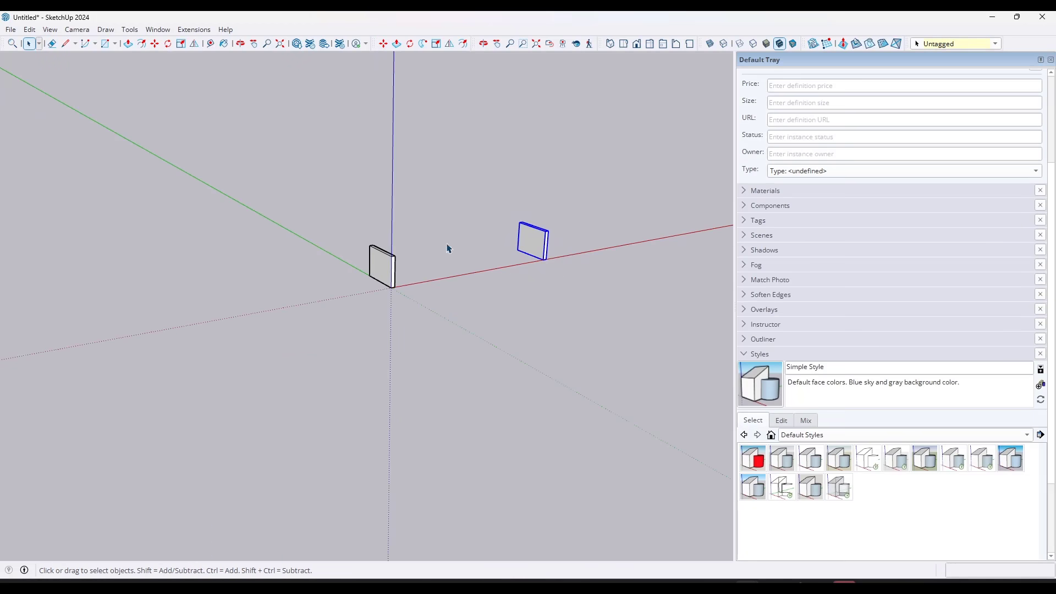
Step: Combine both ladder supports into one parent component named Ladder
{"action": "left_click_drag", "start_coordinate": [311, 169], "coordinate": [617, 368]}
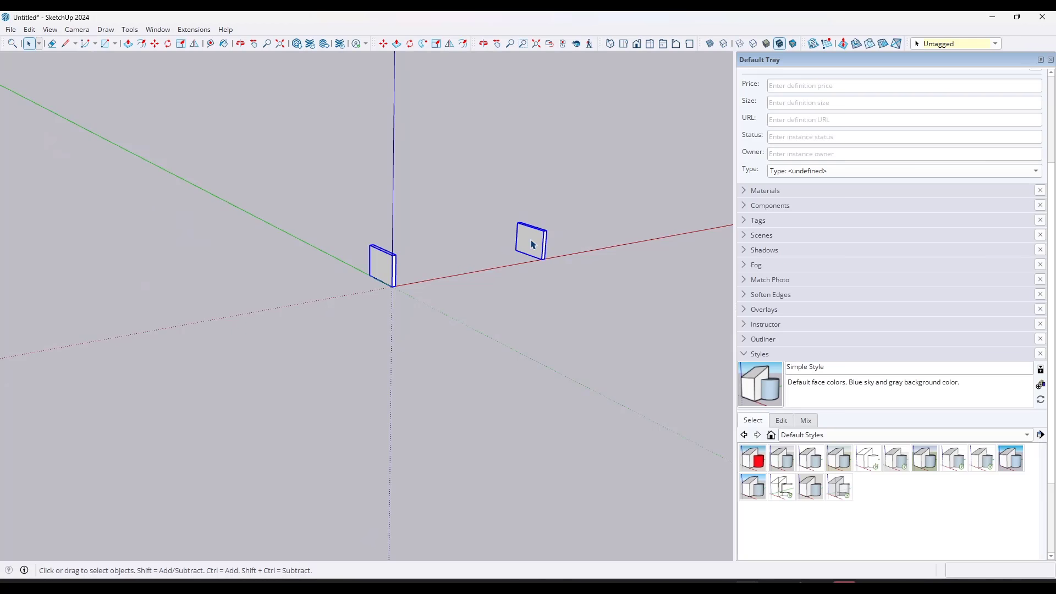
{"action": "right_click", "coordinate": [532, 244]}
{"action": "left_click", "coordinate": [599, 345]}
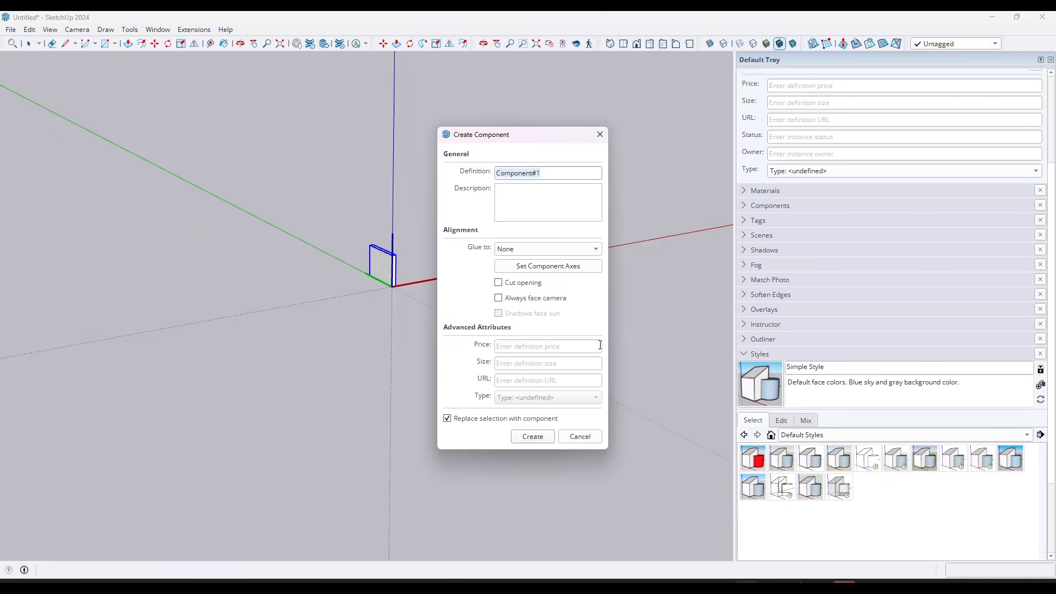
{"action": "type", "text": "Ladder"}
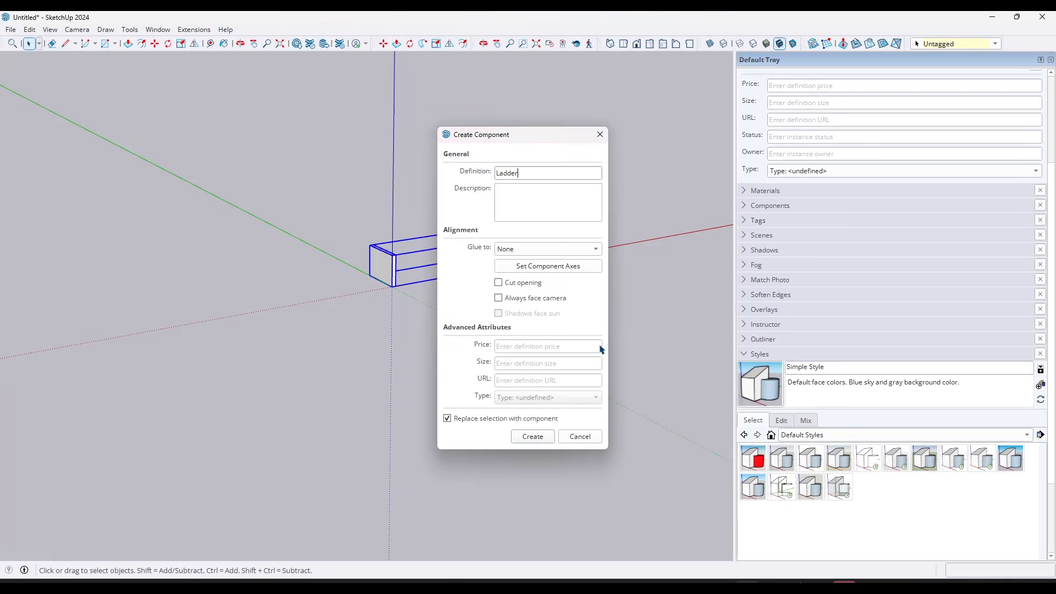
{"action": "key", "text": "Return"}
Step: Open the dynamic component attributes of the Ladder component and expand both LadderSupport1 entries
{"action": "middle_click_drag", "start_coordinate": [393, 283], "coordinate": [389, 275]}
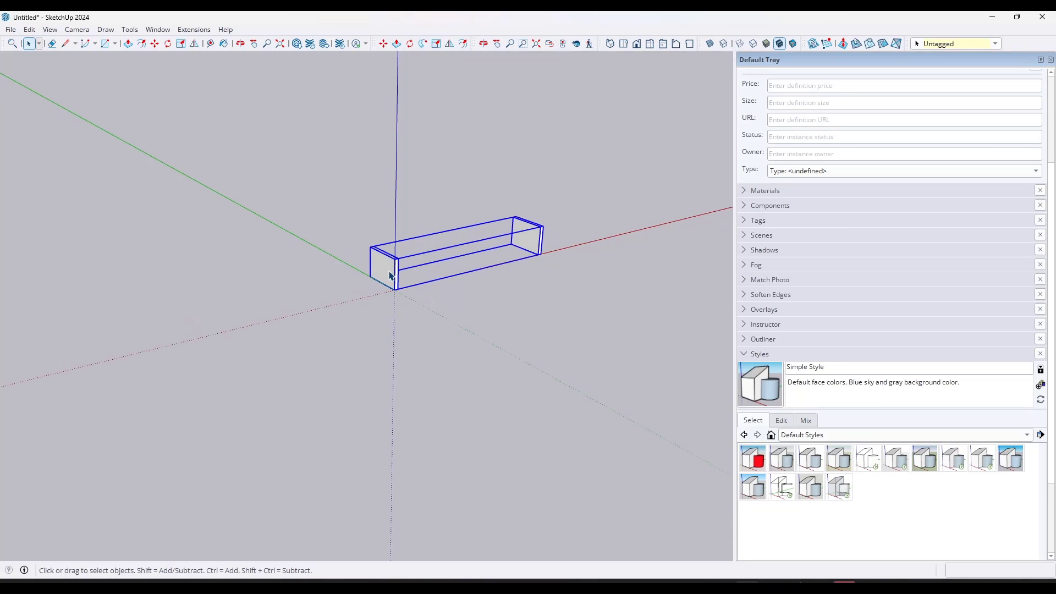
{"action": "right_click", "coordinate": [387, 272]}
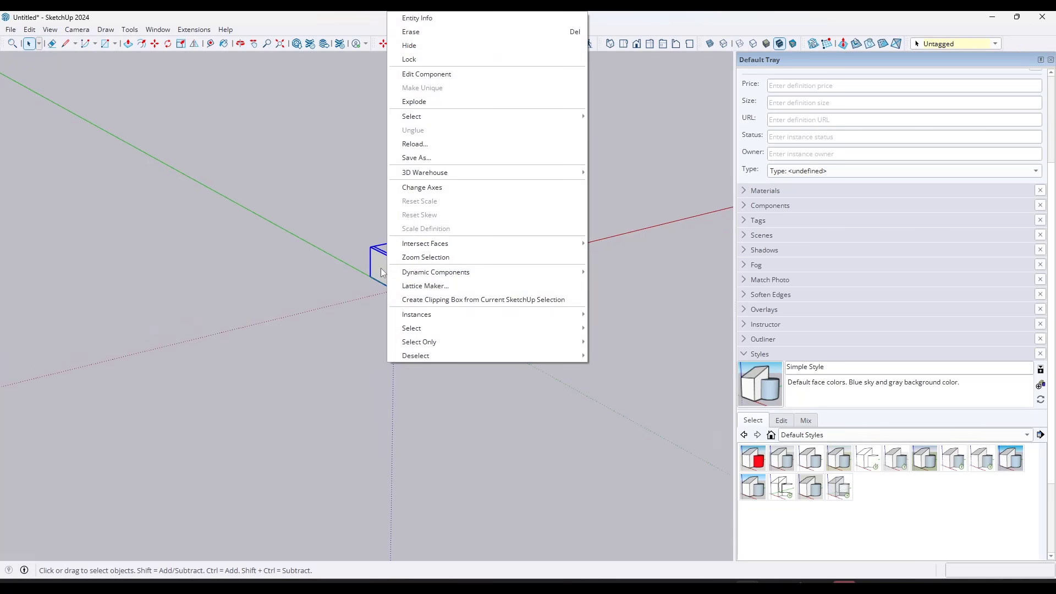
{"action": "mouse_move", "coordinate": [427, 273]}
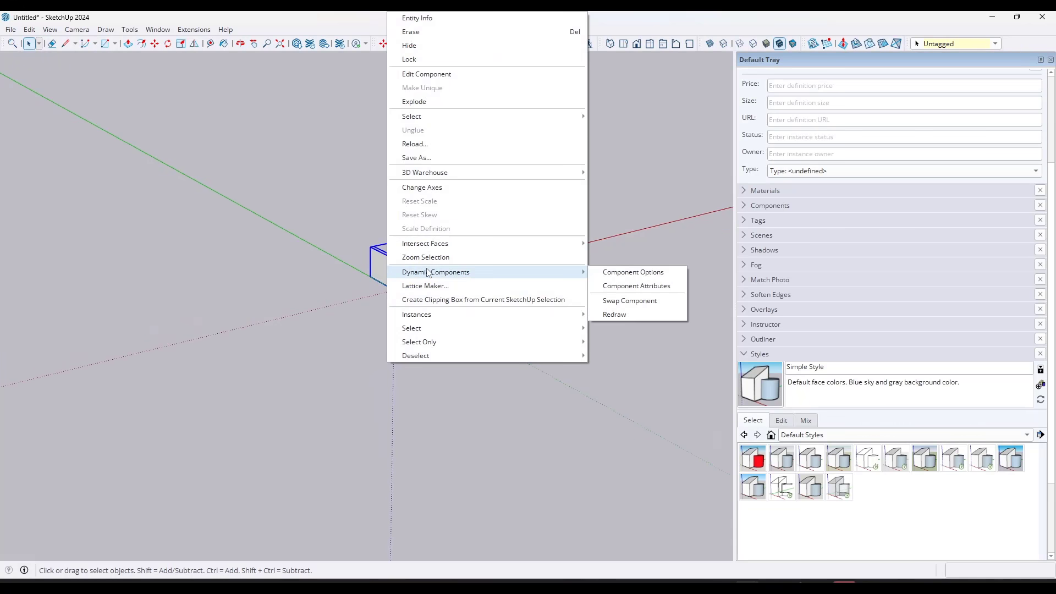
{"action": "left_click", "coordinate": [613, 287]}
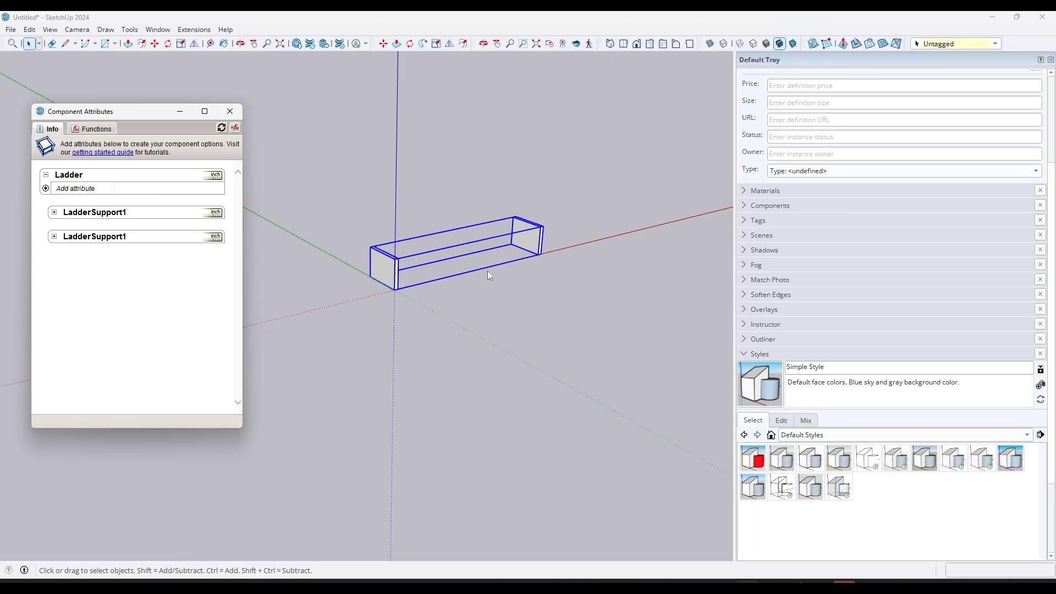
{"action": "left_click", "coordinate": [54, 212]}
{"action": "left_click", "coordinate": [54, 250]}
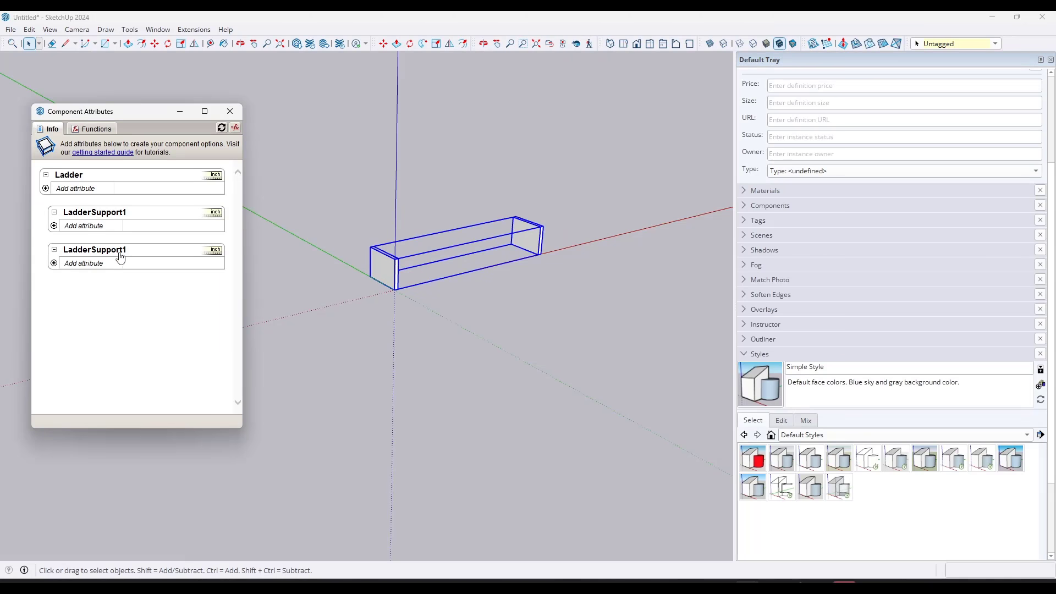
Step: Try scaling the Ladder component narrower along the red axis from its far end
{"action": "scroll", "coordinate": [401, 266], "scroll_direction": "up", "scroll_amount": 5}
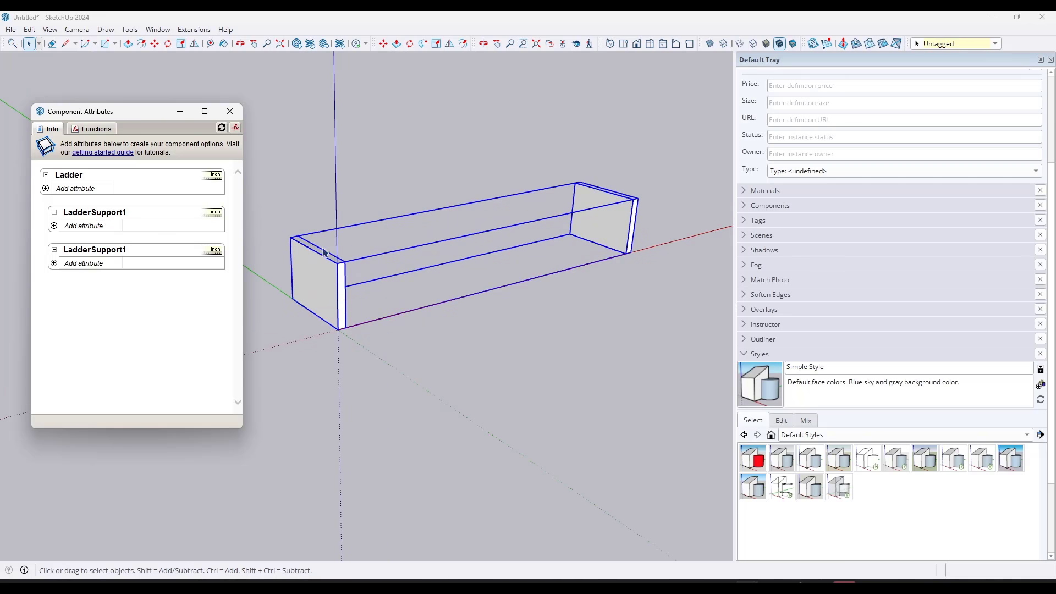
{"action": "scroll", "coordinate": [448, 268], "scroll_direction": "down", "scroll_amount": 2}
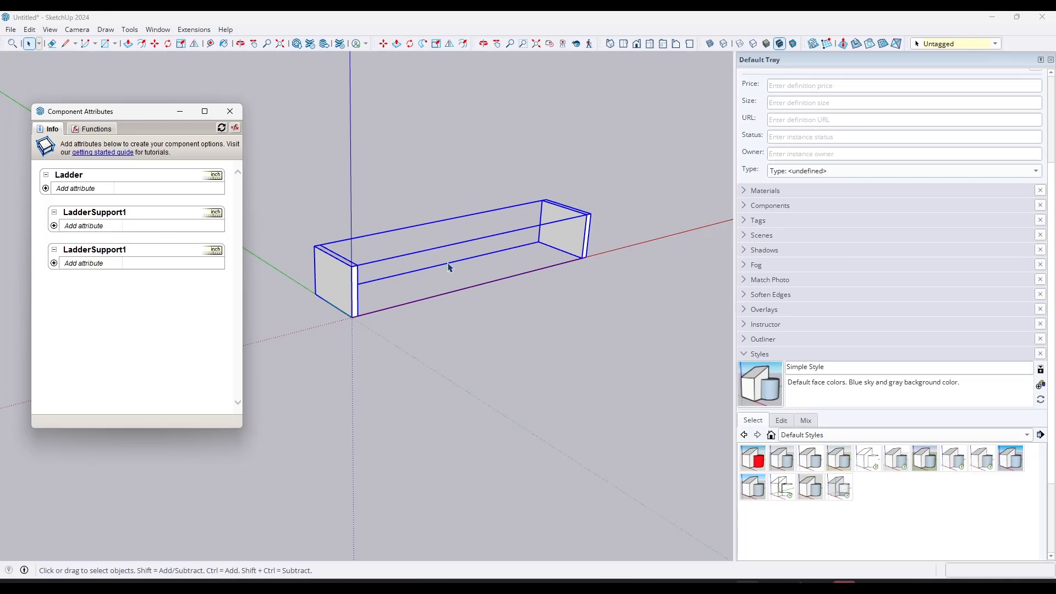
{"action": "left_click", "coordinate": [565, 235]}
{"action": "key", "text": "s"}
{"action": "left_click", "coordinate": [566, 228]}
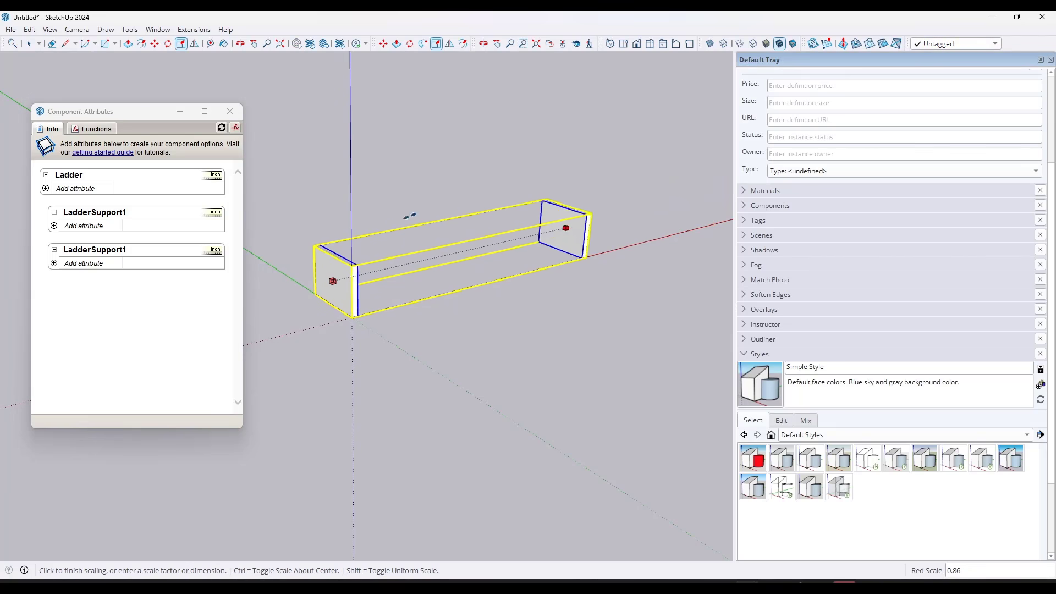
{"action": "left_click", "coordinate": [525, 225]}
{"action": "key", "text": "space"}
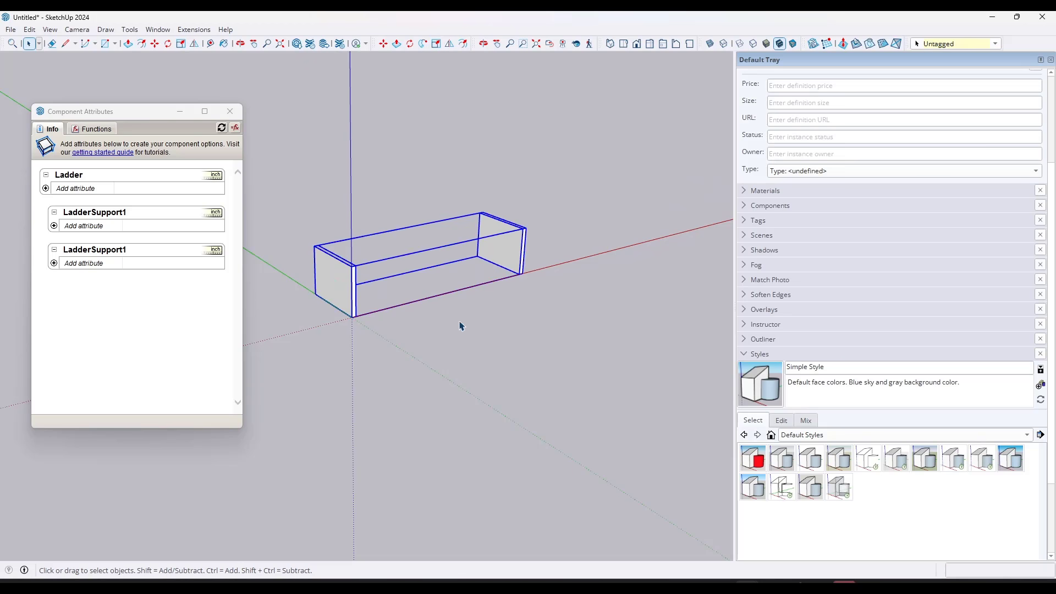
Step: Deselect the Ladder component and select it again to bring back its attributes
{"action": "left_click", "coordinate": [466, 316]}
{"action": "scroll", "coordinate": [337, 277], "scroll_direction": "up", "scroll_amount": 1}
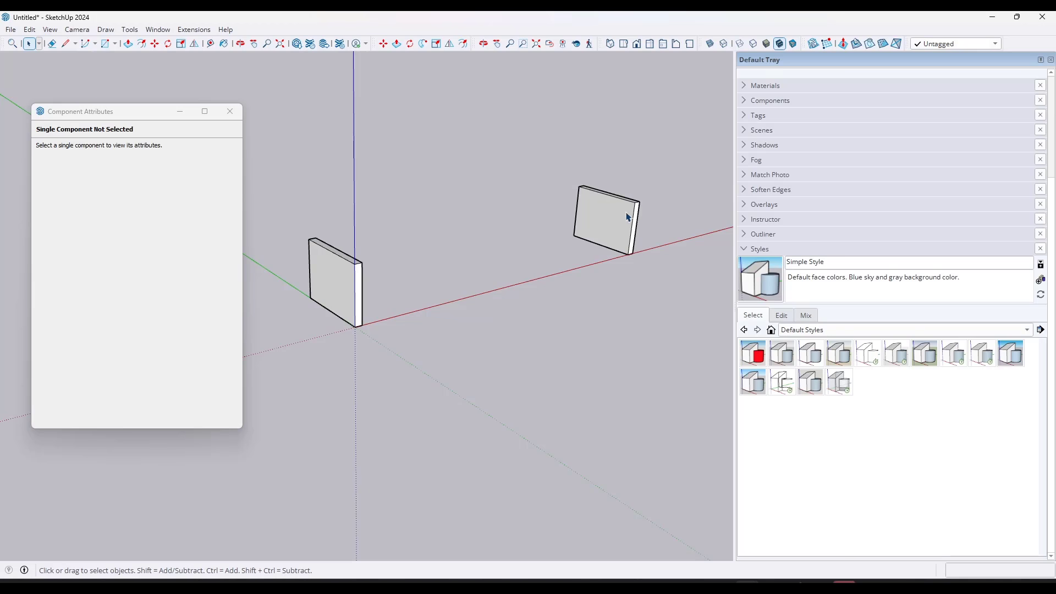
{"action": "left_click", "coordinate": [353, 291]}
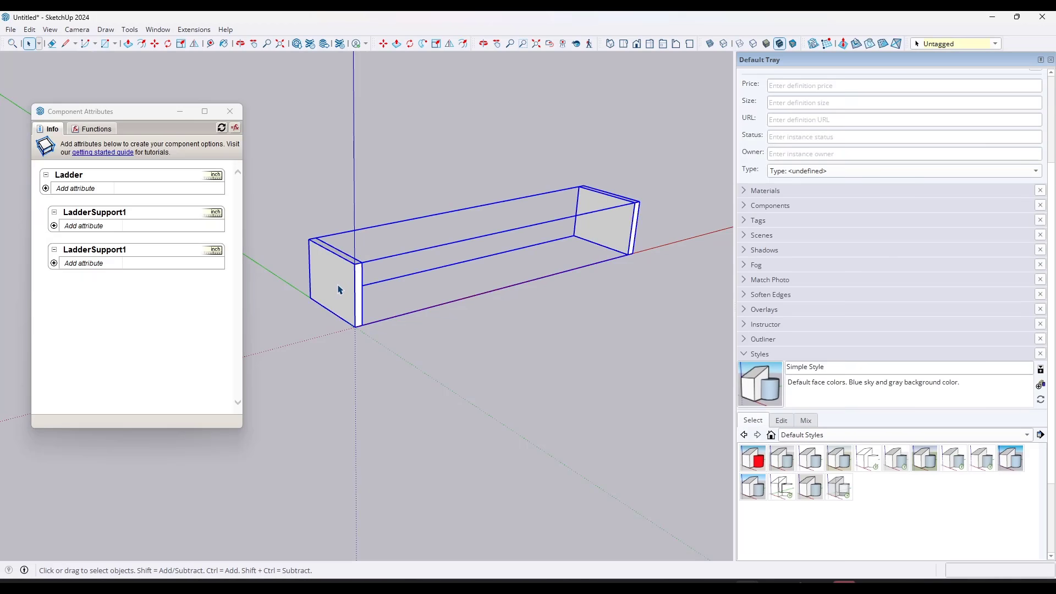
Step: Add the LenX and LenY size attributes to both LadderSupport1 entries
{"action": "left_click", "coordinate": [54, 225]}
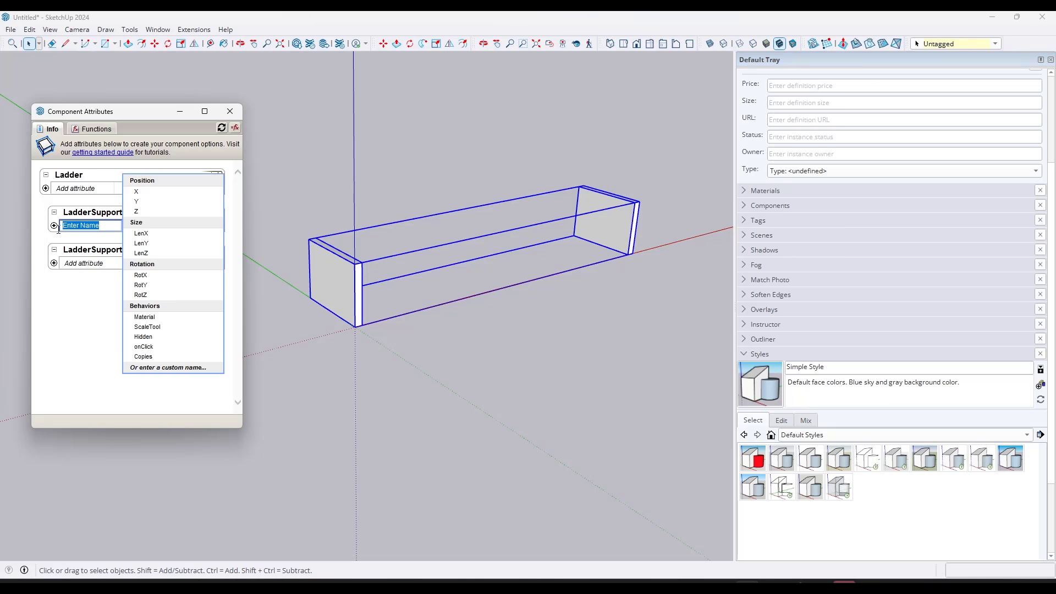
{"action": "left_click", "coordinate": [141, 234]}
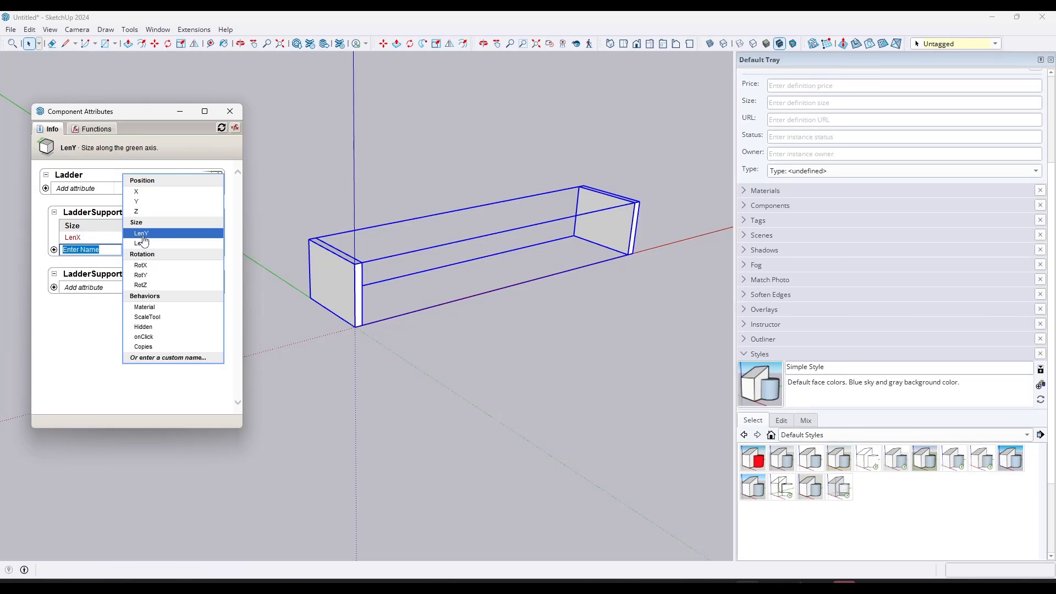
{"action": "left_click", "coordinate": [141, 233]}
{"action": "left_click", "coordinate": [54, 300]}
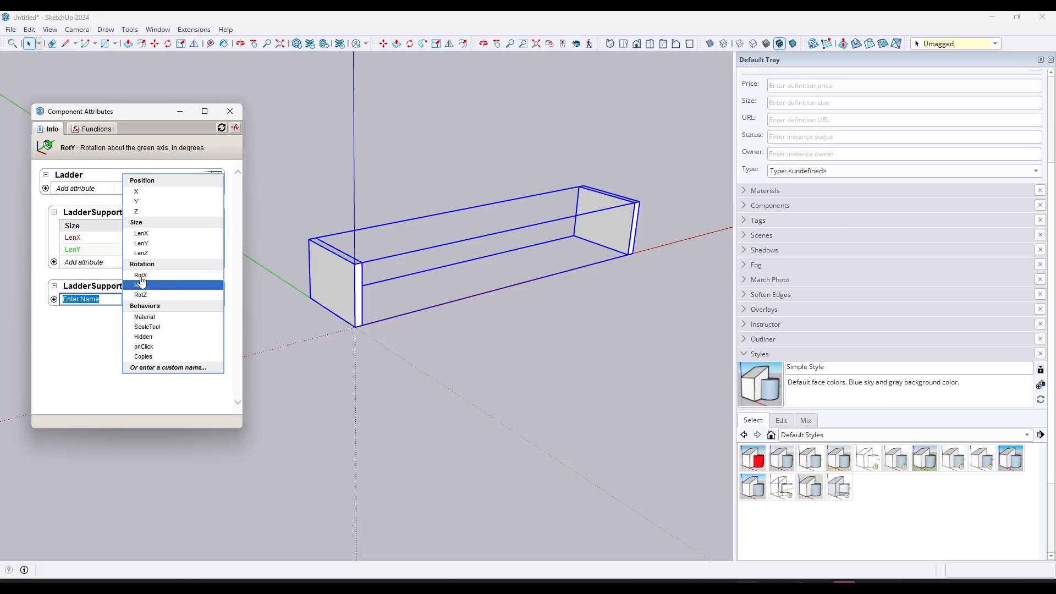
{"action": "left_click", "coordinate": [152, 234]}
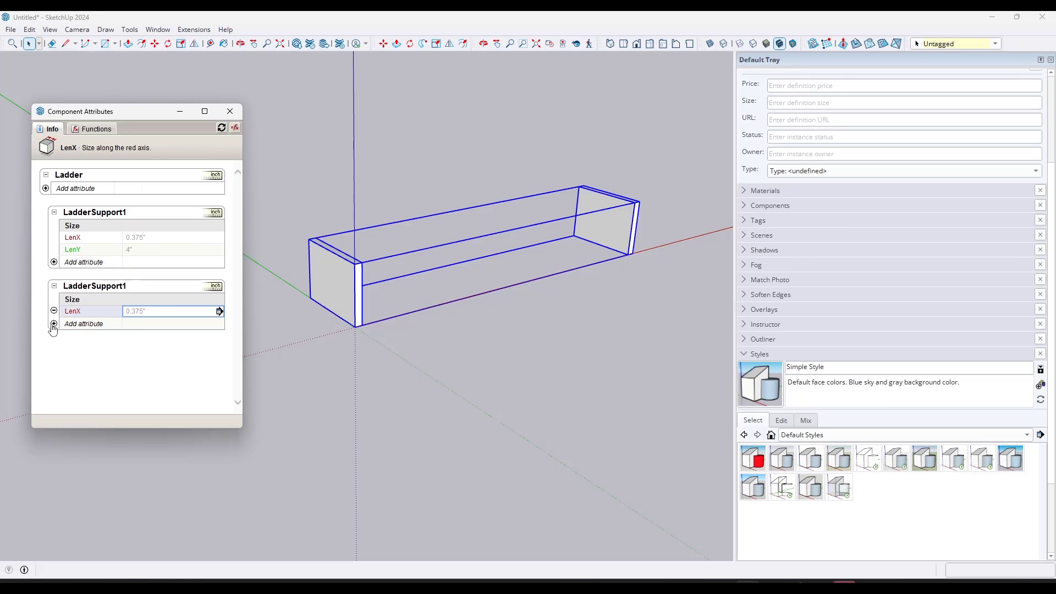
{"action": "left_click", "coordinate": [54, 323]}
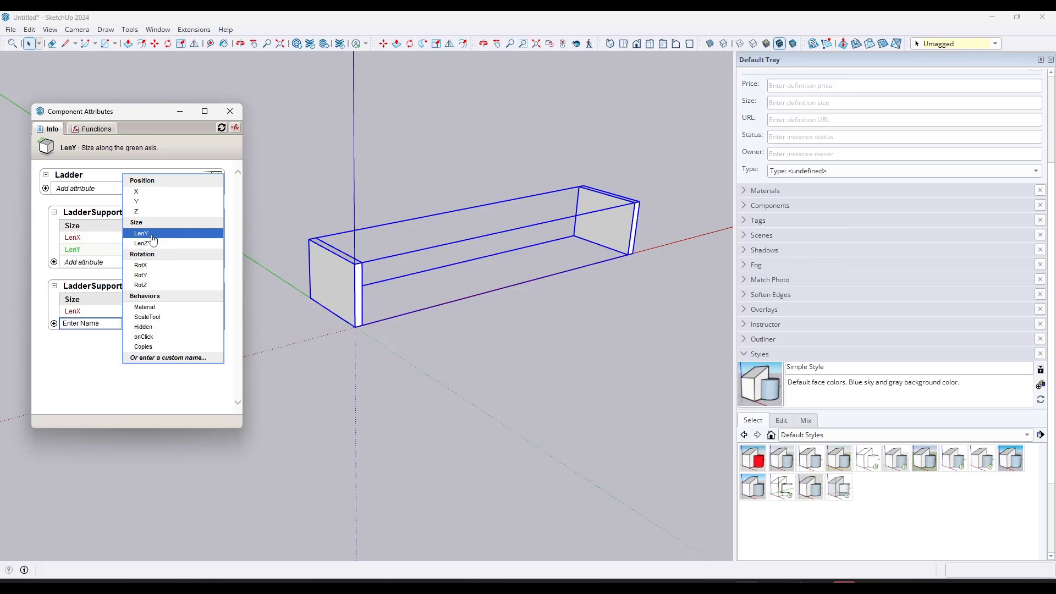
{"action": "left_click", "coordinate": [144, 234]}
Step: Fix both LadderSupport1 entries at a LenX of 0.375" and a LenY of 4"
{"action": "left_click", "coordinate": [152, 238]}
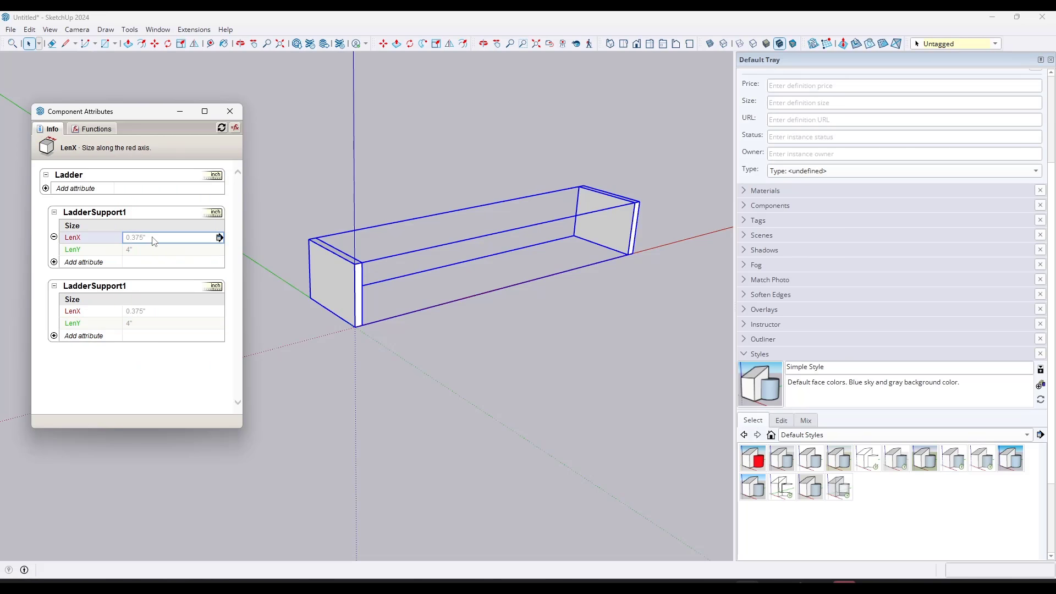
{"action": "left_click", "coordinate": [154, 238]}
{"action": "left_click", "coordinate": [142, 250]}
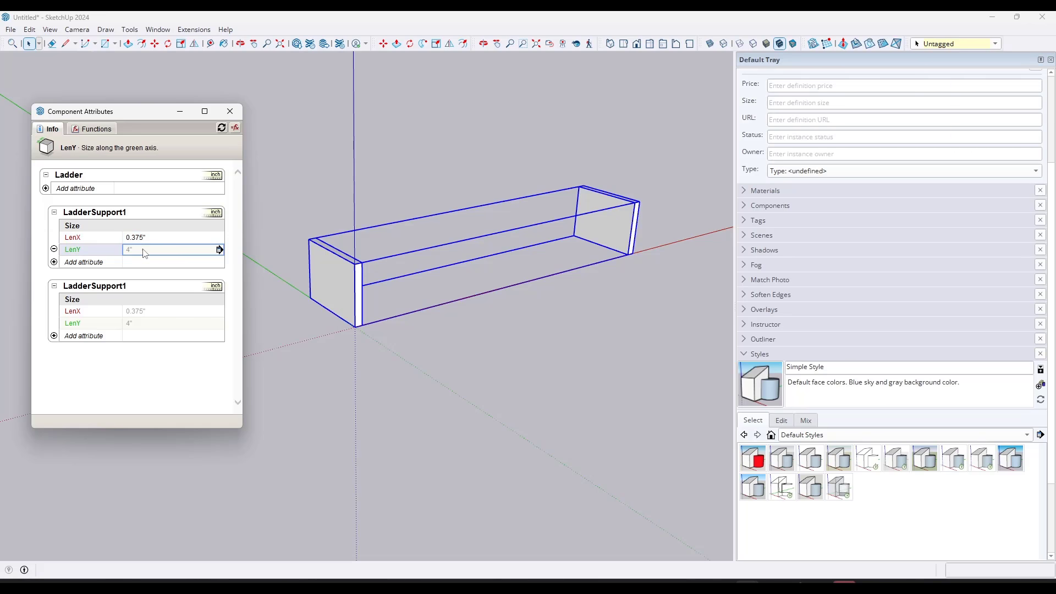
{"action": "left_click", "coordinate": [144, 249]}
{"action": "left_click", "coordinate": [141, 312]}
{"action": "left_click", "coordinate": [157, 311]}
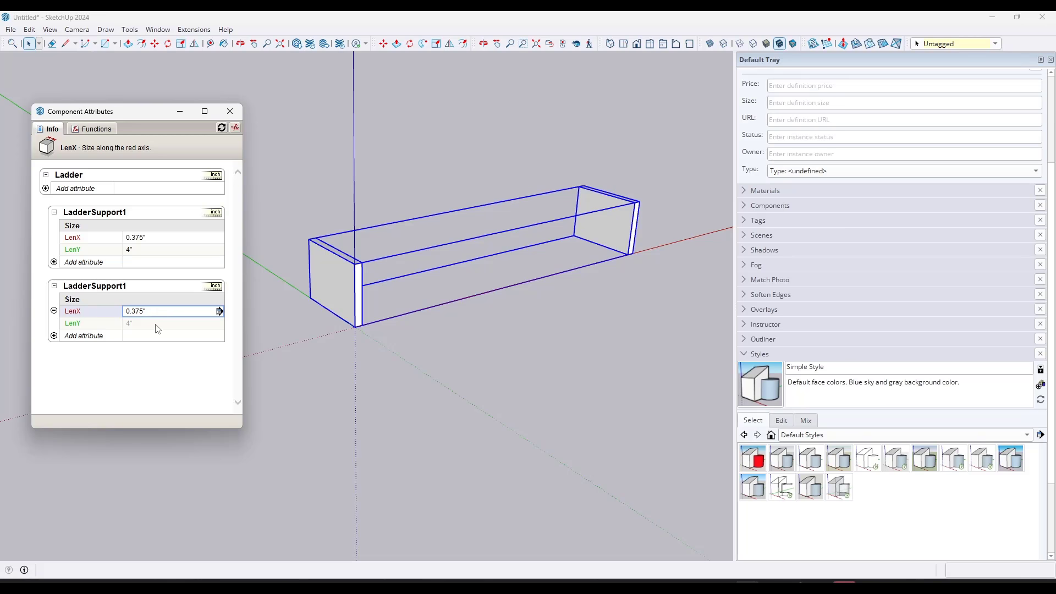
{"action": "left_click", "coordinate": [152, 325]}
{"action": "left_click", "coordinate": [151, 325]}
{"action": "key", "text": "Return"}
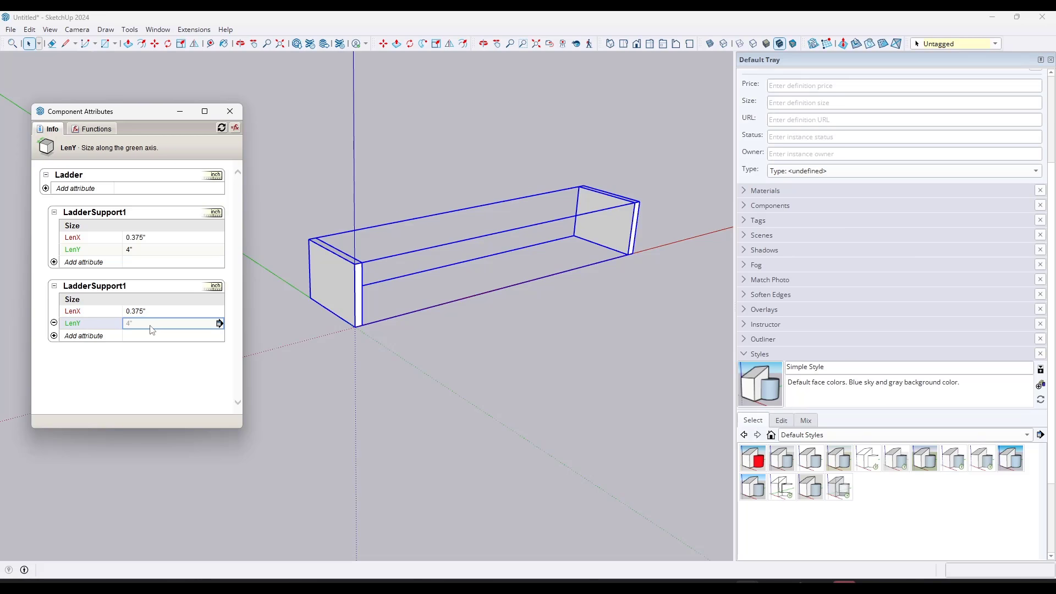
{"action": "left_click", "coordinate": [152, 326]}
{"action": "key", "text": "Return"}
Step: Test scaling the Ladder component along the red axis from its far end, first longer and again shorter
{"action": "scroll", "coordinate": [592, 234], "scroll_direction": "down", "scroll_amount": 2}
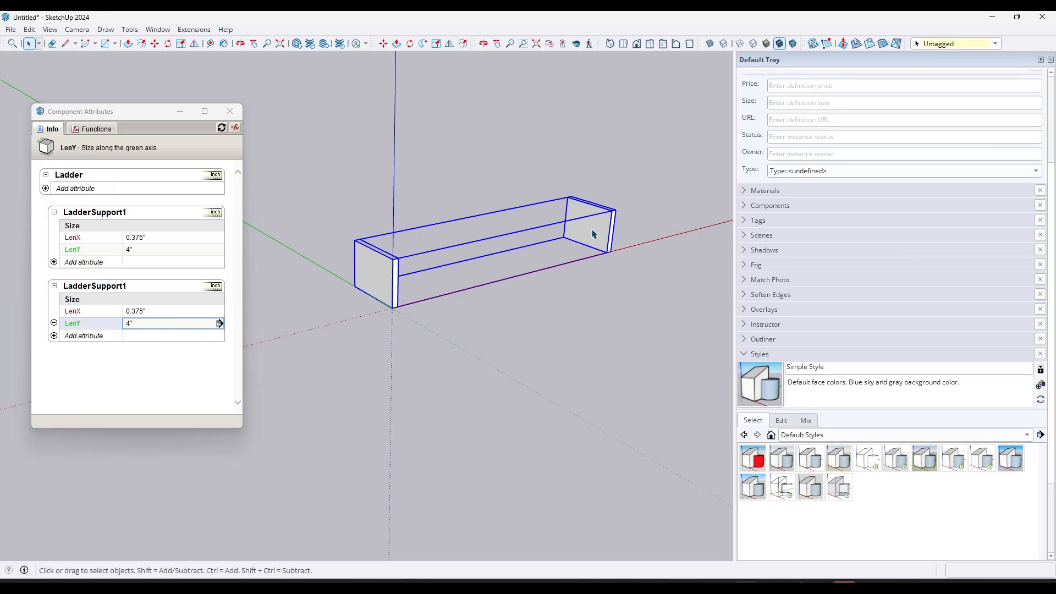
{"action": "key", "text": "s"}
{"action": "left_click_drag", "start_coordinate": [591, 232], "coordinate": [629, 219]}
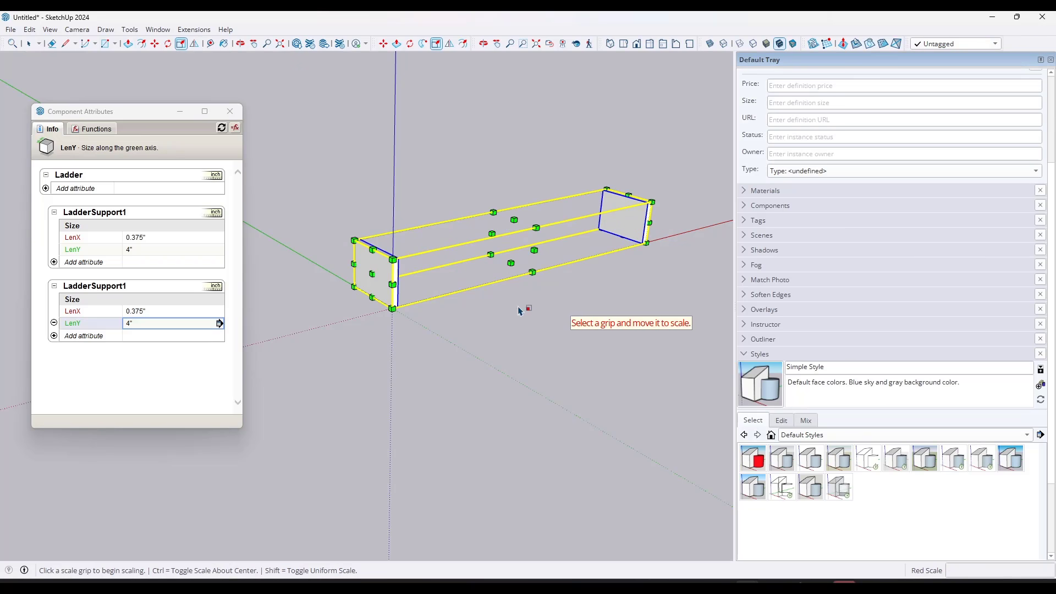
{"action": "key", "text": "space"}
{"action": "left_click", "coordinate": [372, 271]}
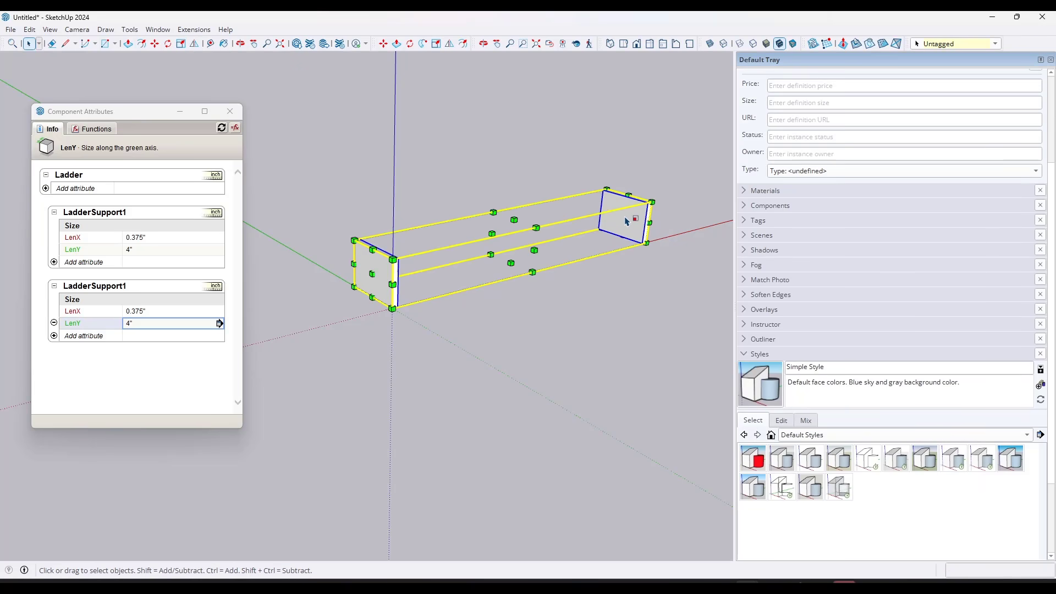
{"action": "key", "text": "s"}
{"action": "left_click_drag", "start_coordinate": [627, 221], "coordinate": [586, 246]}
{"action": "key", "text": "space"}
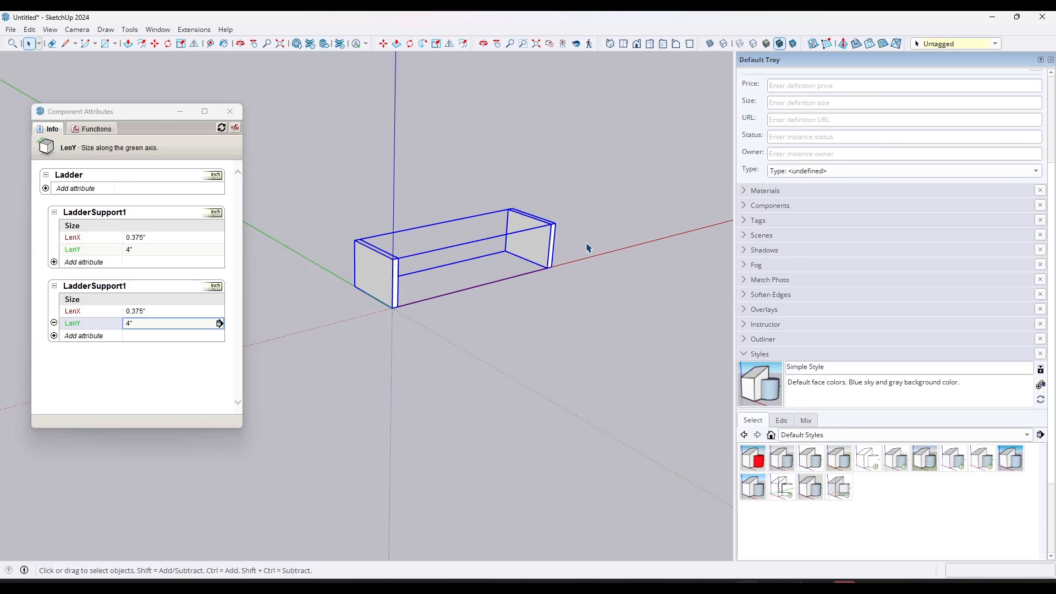
Step: Add the LenX, LenY and LenZ size attributes to the parent Ladder component
{"action": "middle_click_drag", "start_coordinate": [512, 245], "coordinate": [537, 255]}
{"action": "scroll", "coordinate": [410, 269], "scroll_direction": "down", "scroll_amount": 3}
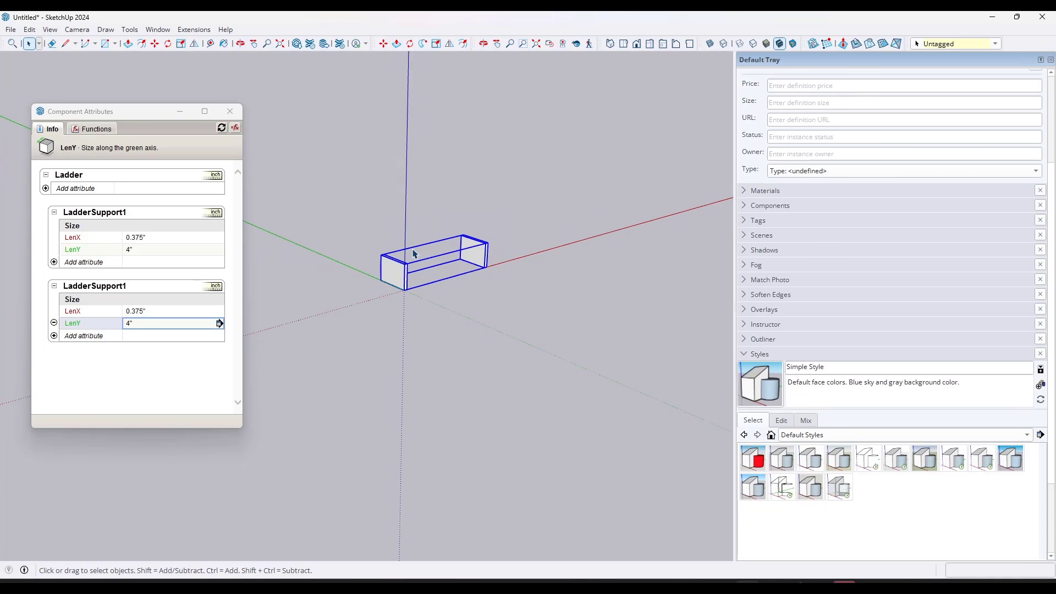
{"action": "scroll", "coordinate": [412, 253], "scroll_direction": "up", "scroll_amount": 1}
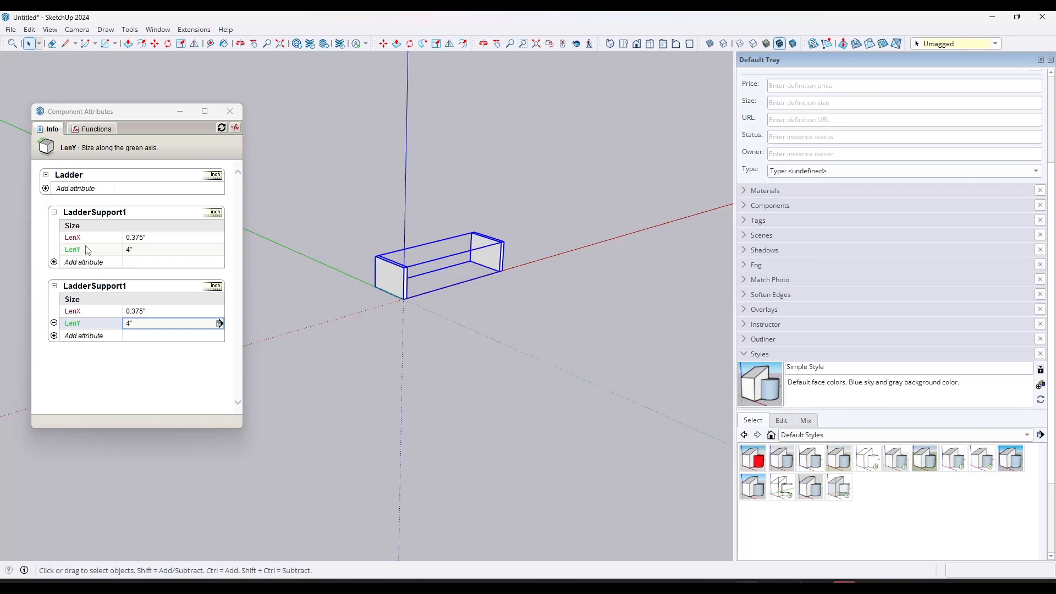
{"action": "left_click", "coordinate": [64, 192]}
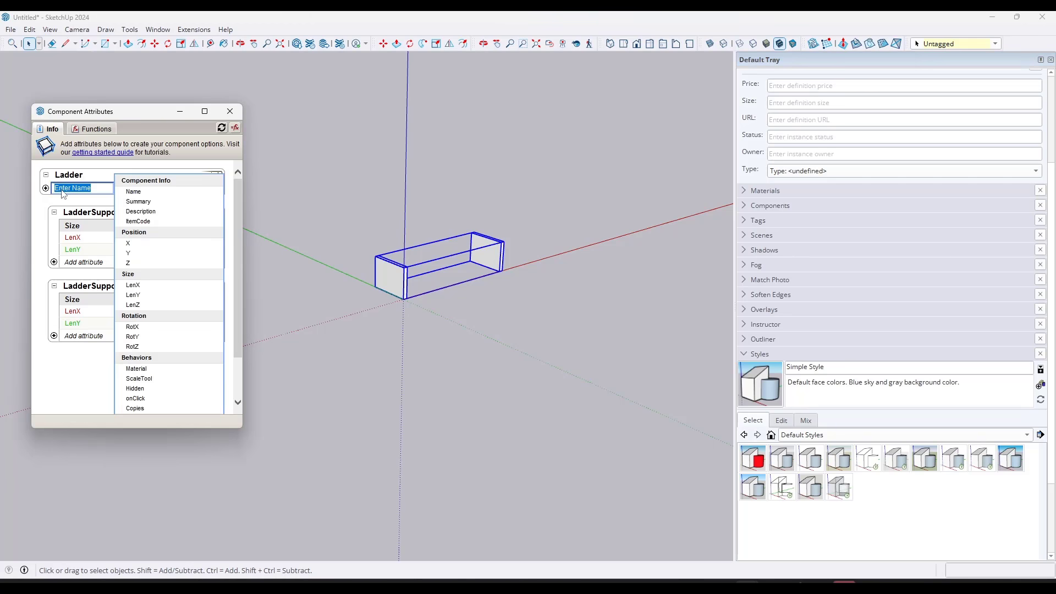
{"action": "left_click", "coordinate": [131, 285]}
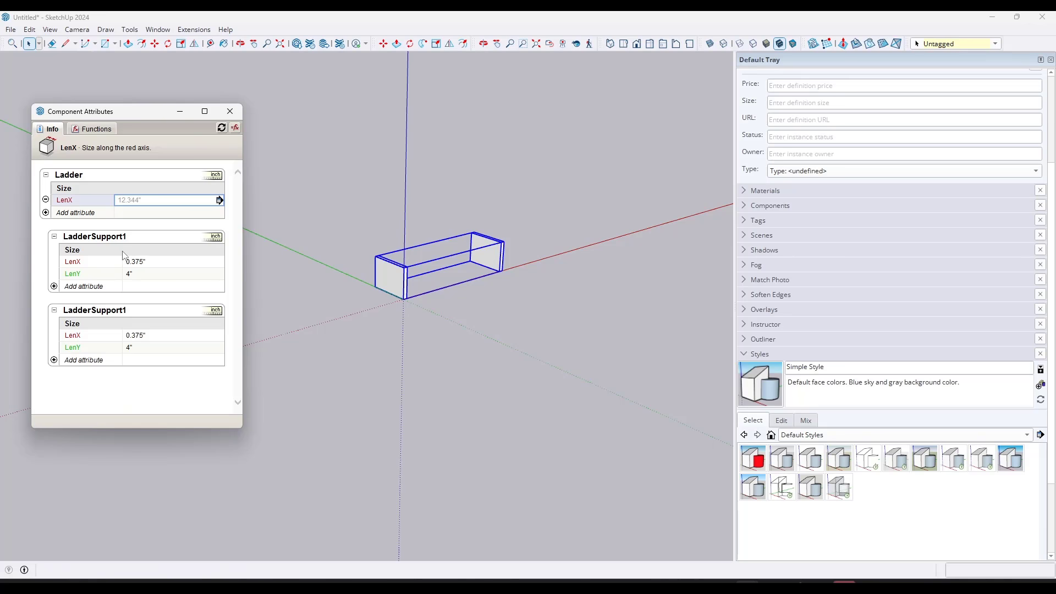
{"action": "left_click", "coordinate": [70, 211]}
{"action": "left_click", "coordinate": [133, 280]}
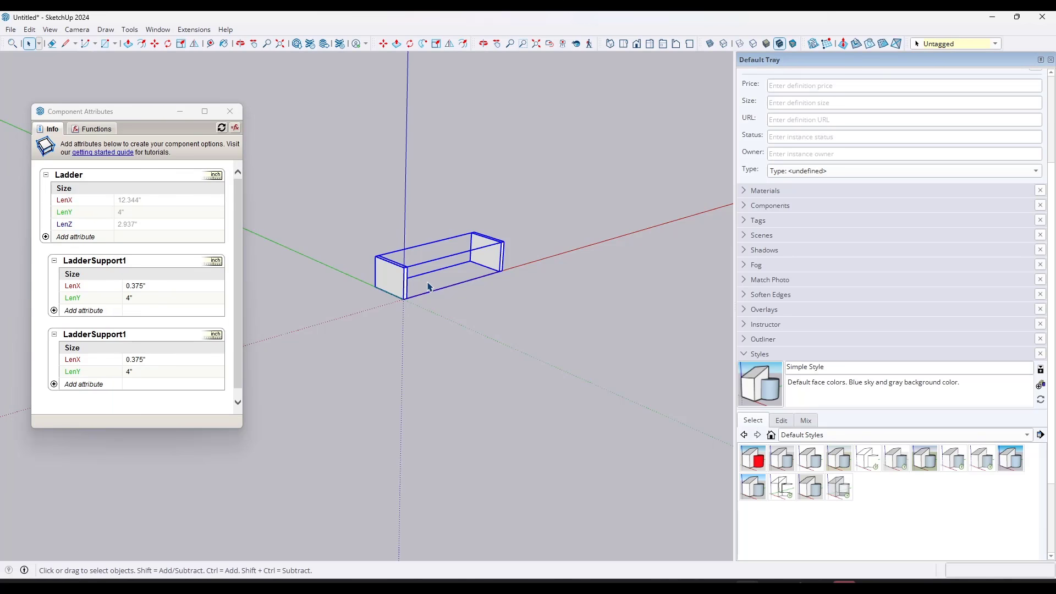
Step: Scale the Ladder component taller along the blue axis by a factor of about 11.16
{"action": "scroll", "coordinate": [431, 287], "scroll_direction": "down", "scroll_amount": 1}
{"action": "scroll", "coordinate": [446, 275], "scroll_direction": "up", "scroll_amount": 3}
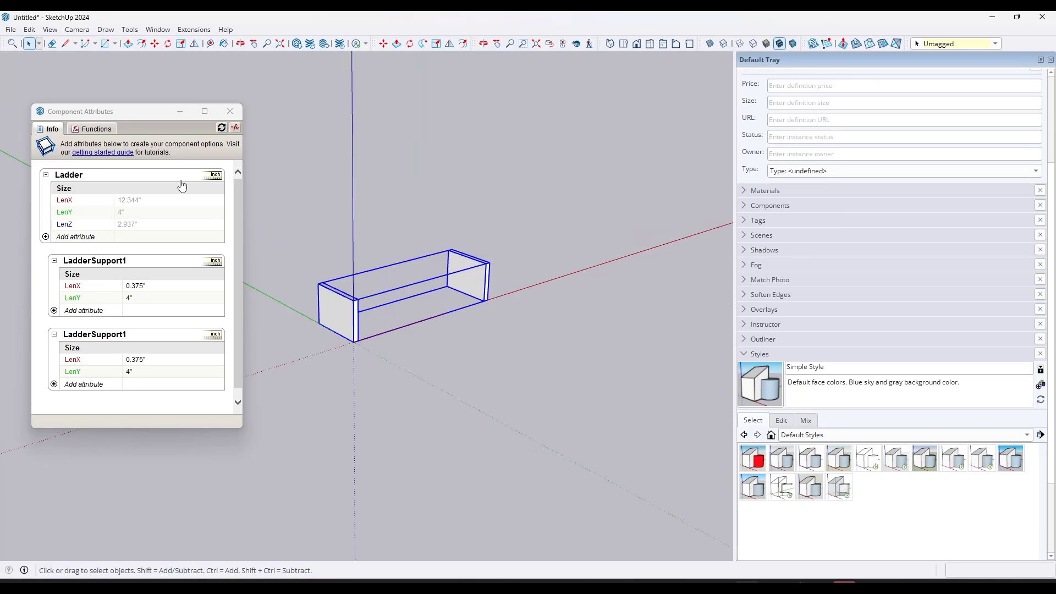
{"action": "scroll", "coordinate": [399, 267], "scroll_direction": "down", "scroll_amount": 2}
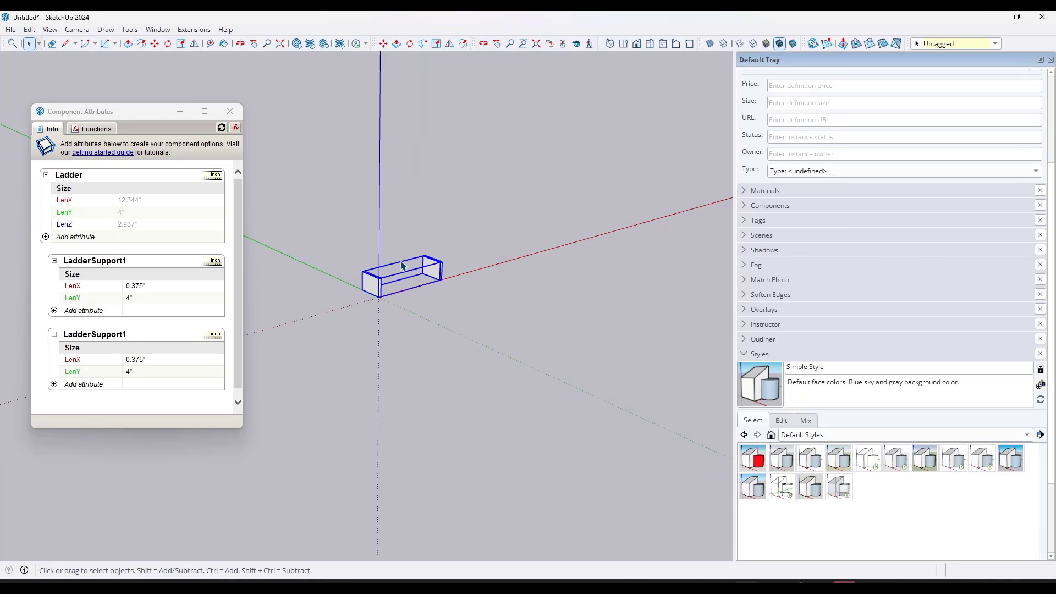
{"action": "key", "text": "s"}
{"action": "left_click", "coordinate": [402, 272]}
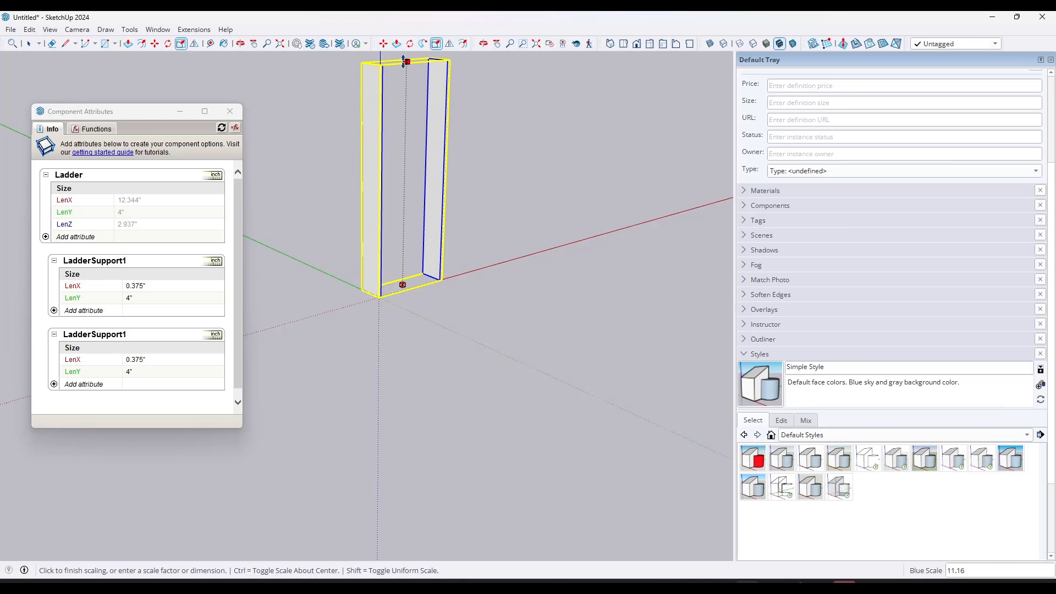
{"action": "left_click", "coordinate": [404, 61]}
{"action": "scroll", "coordinate": [388, 315], "scroll_direction": "down", "scroll_amount": 2}
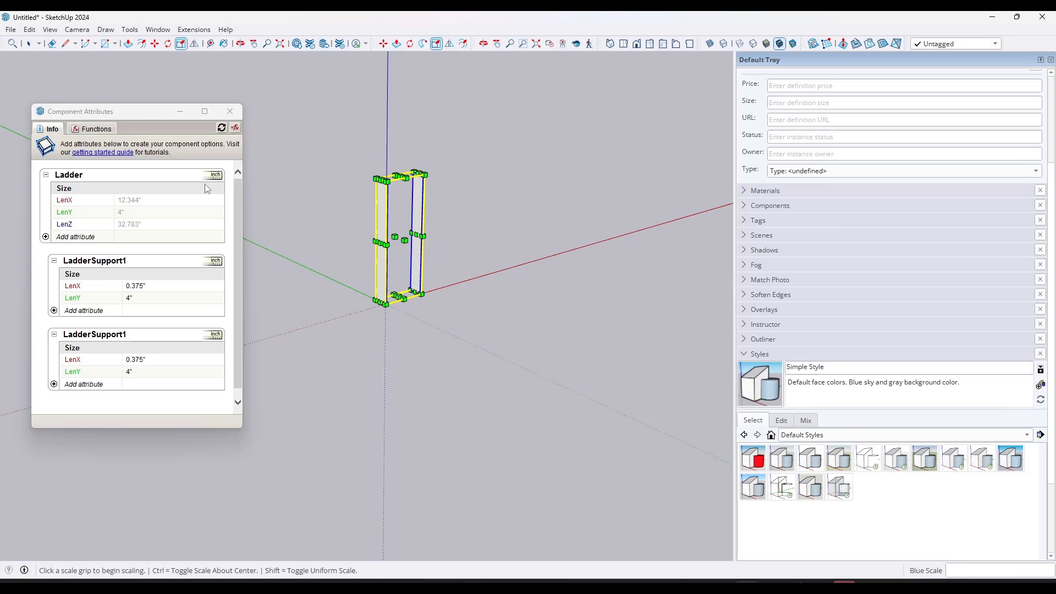
Step: Set the Ladder component's LenZ to 120" and clear the selection
{"action": "left_click", "coordinate": [148, 225]}
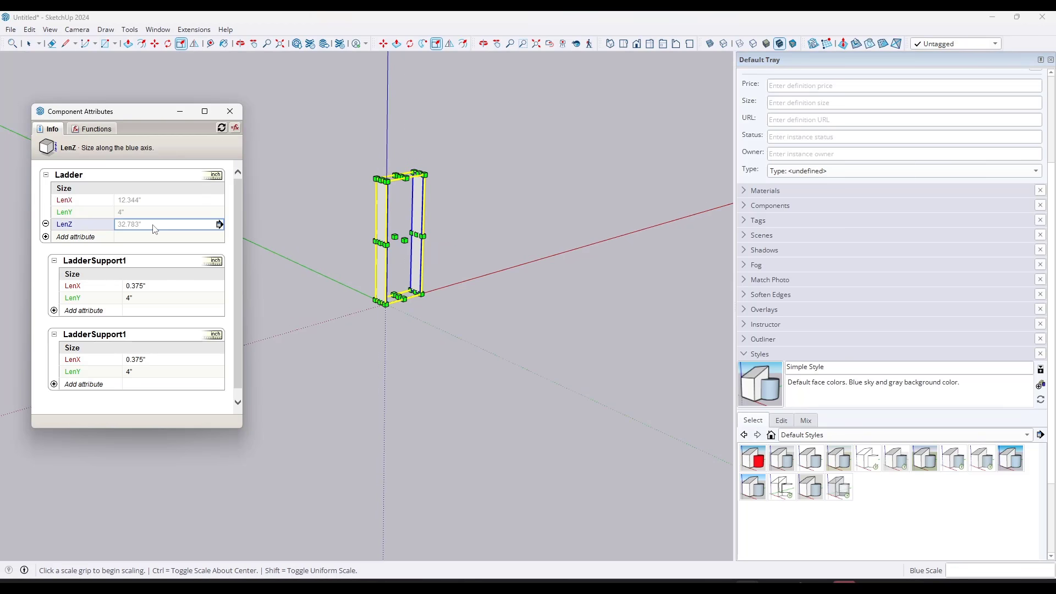
{"action": "left_click", "coordinate": [100, 225]}
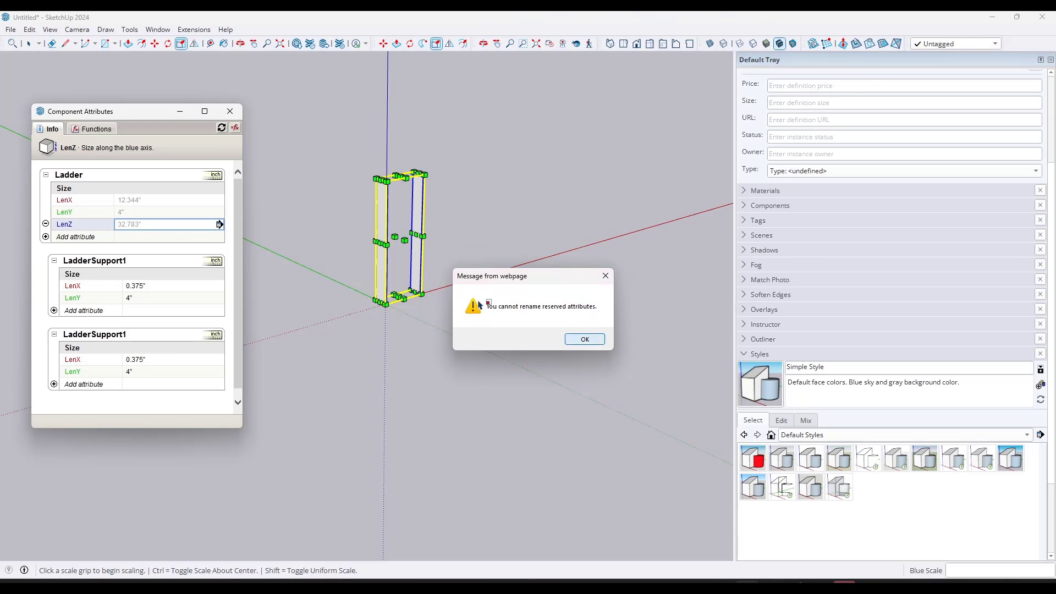
{"action": "left_click", "coordinate": [583, 339]}
{"action": "left_click", "coordinate": [153, 224]}
{"action": "left_click_drag", "start_coordinate": [153, 224], "coordinate": [93, 224]}
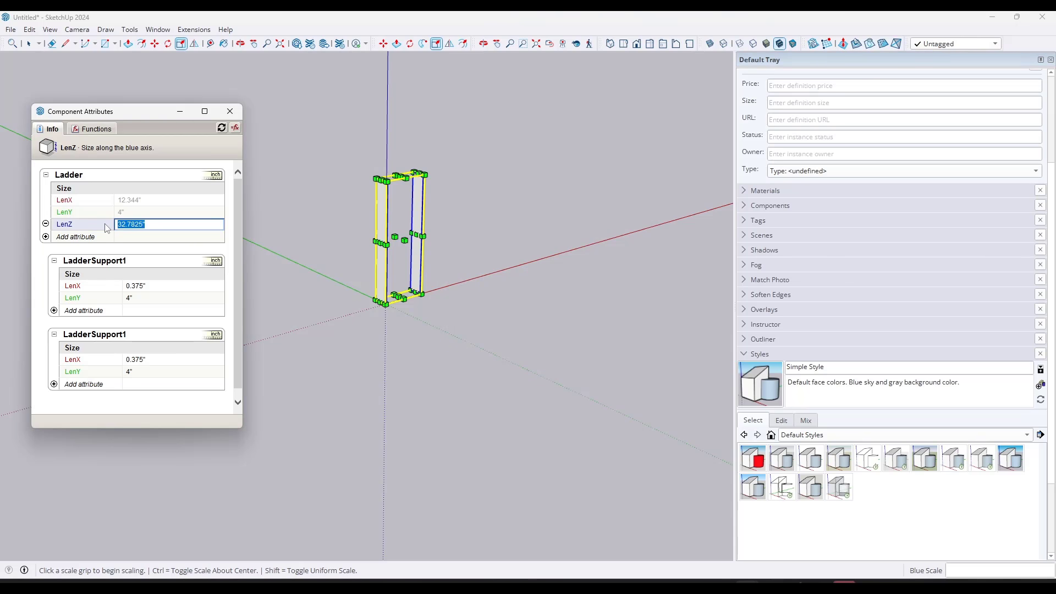
{"action": "type", "text": "120"}
{"action": "key", "text": "Return"}
{"action": "middle_click_drag", "start_coordinate": [310, 337], "coordinate": [419, 199]}
{"action": "scroll", "coordinate": [419, 199], "scroll_direction": "up", "scroll_amount": 2}
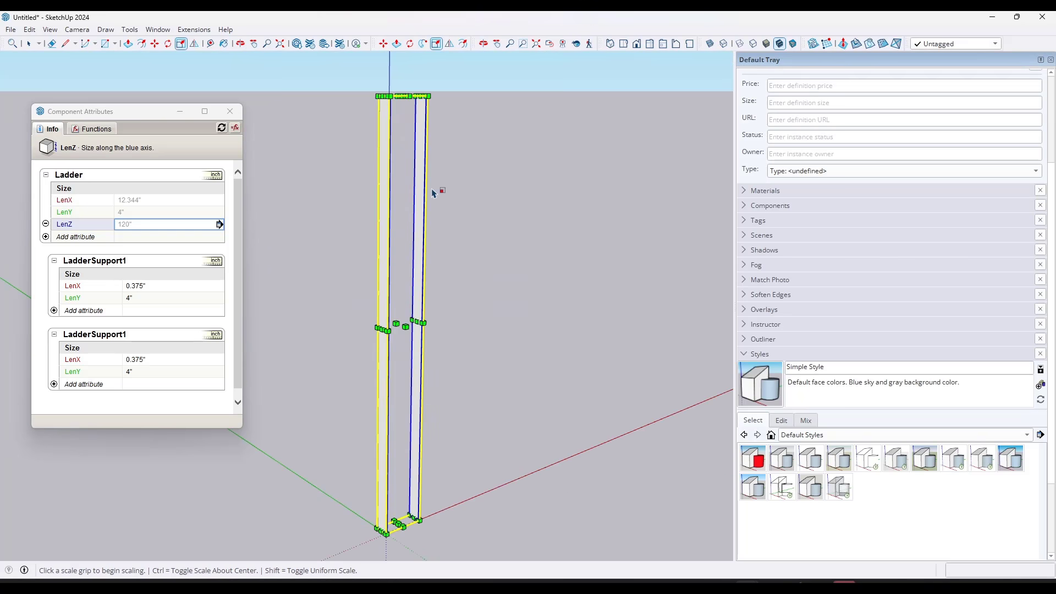
{"action": "key", "text": "space"}
{"action": "left_click", "coordinate": [511, 227]}
Step: Select the Ladder component again and set its LenX to 18"
{"action": "scroll", "coordinate": [468, 384], "scroll_direction": "up", "scroll_amount": 2}
{"action": "middle_click_drag", "start_coordinate": [467, 385], "coordinate": [407, 426]}
{"action": "left_click", "coordinate": [412, 396]}
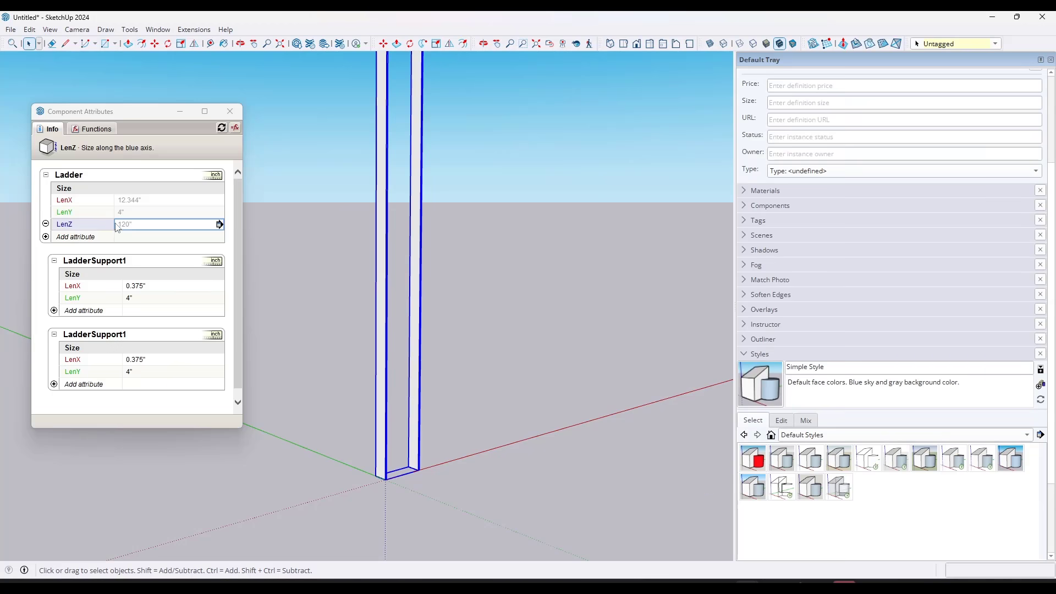
{"action": "left_click", "coordinate": [152, 200]}
{"action": "double_click", "coordinate": [119, 199]}
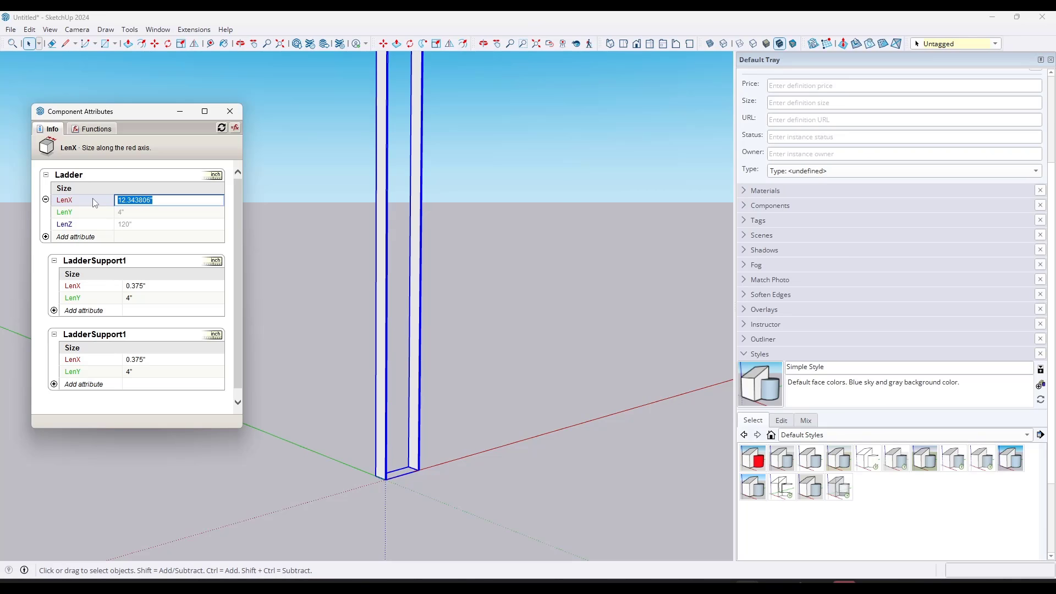
{"action": "type", "text": "18"}
{"action": "key", "text": "Return"}
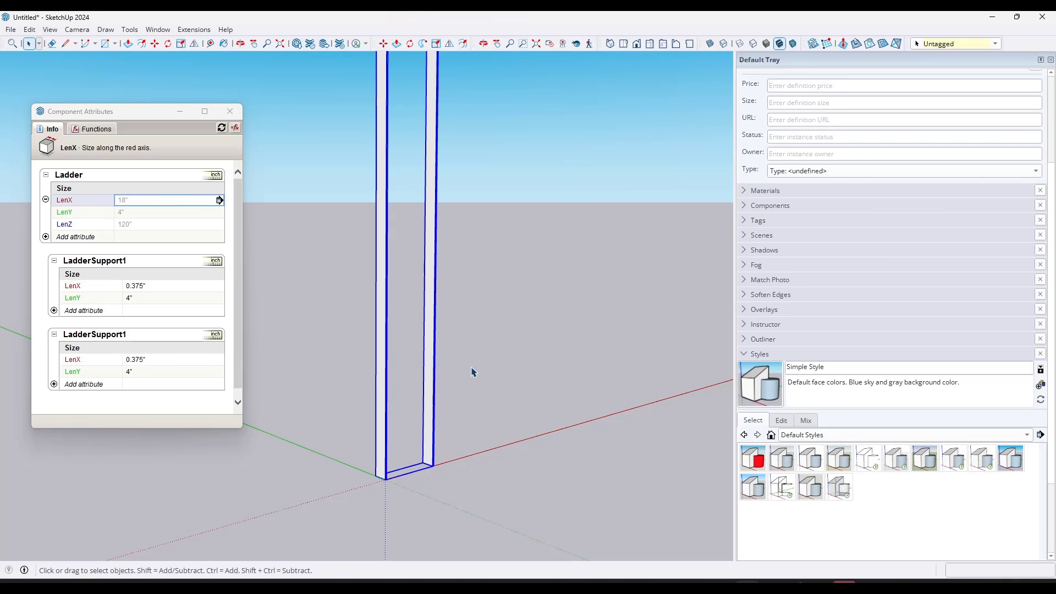
{"action": "left_click", "coordinate": [472, 370]}
{"action": "left_click", "coordinate": [388, 363]}
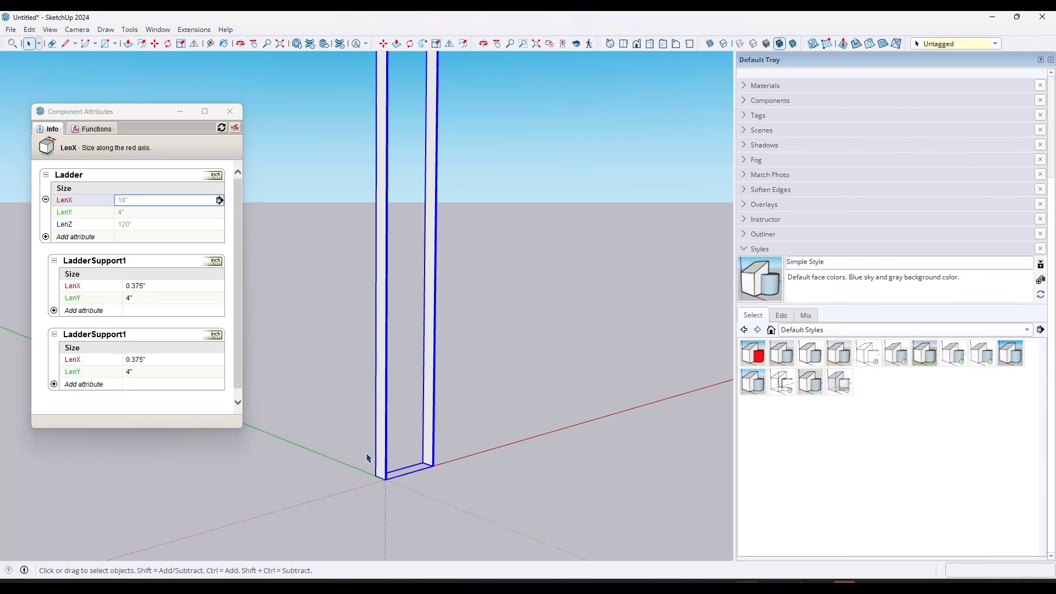
Step: Draw a circle with a 1/2" radius on the inner face of the far ladder support, near its lower end and centered across its width
{"action": "scroll", "coordinate": [374, 452], "scroll_direction": "down", "scroll_amount": 2}
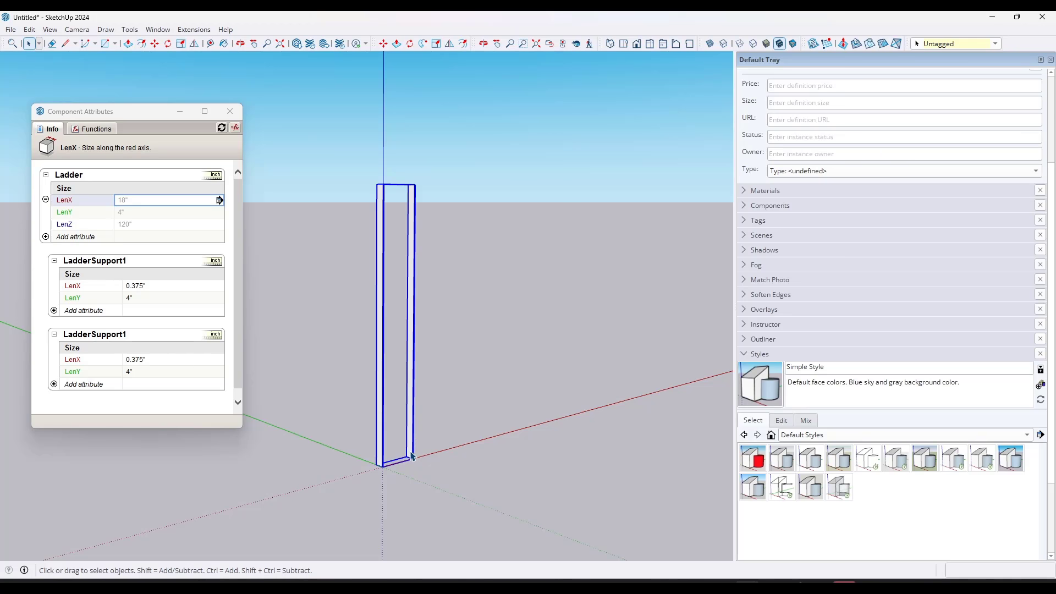
{"action": "scroll", "coordinate": [411, 456], "scroll_direction": "up", "scroll_amount": 3}
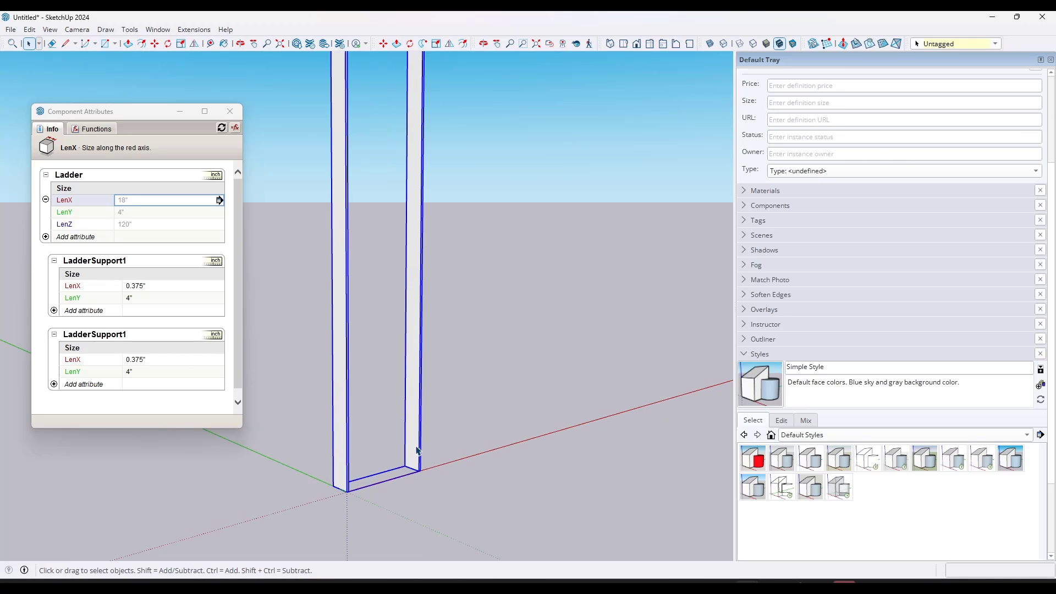
{"action": "mouse_move", "coordinate": [417, 451]}
{"action": "middle_mouse_down"}
{"action": "mouse_move", "coordinate": [473, 448]}
{"action": "mouse_move", "coordinate": [416, 455]}
{"action": "middle_mouse_up"}
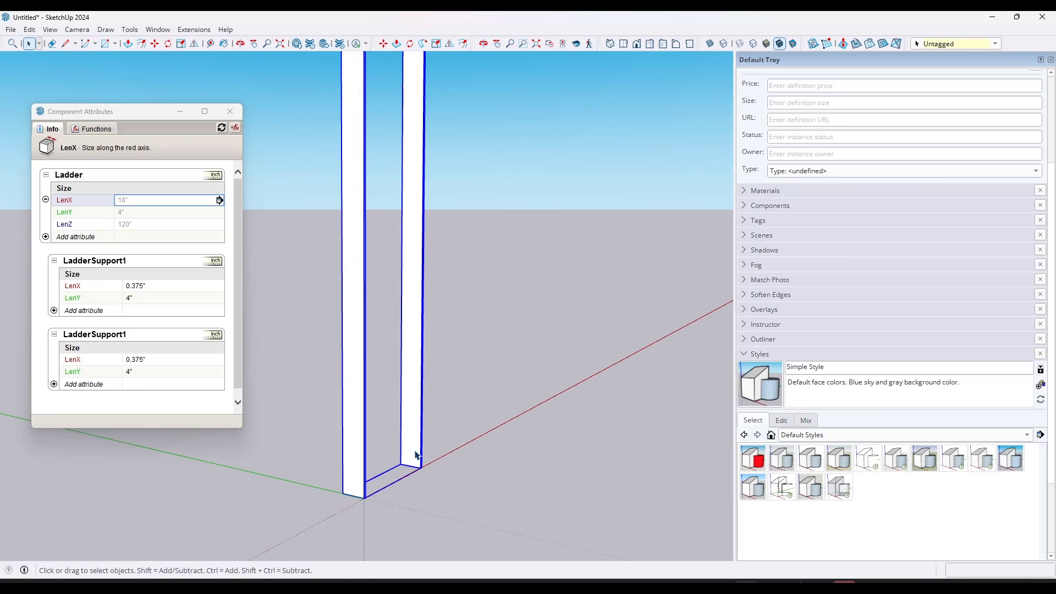
{"action": "scroll", "coordinate": [415, 462], "scroll_direction": "up", "scroll_amount": 3}
{"action": "key", "text": "c"}
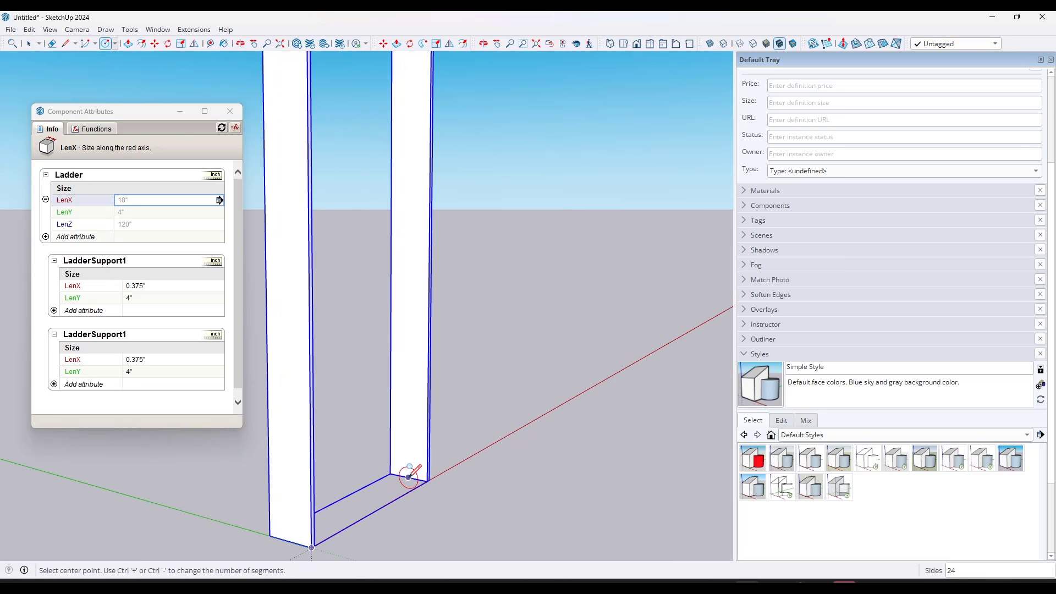
{"action": "left_click", "coordinate": [409, 408]}
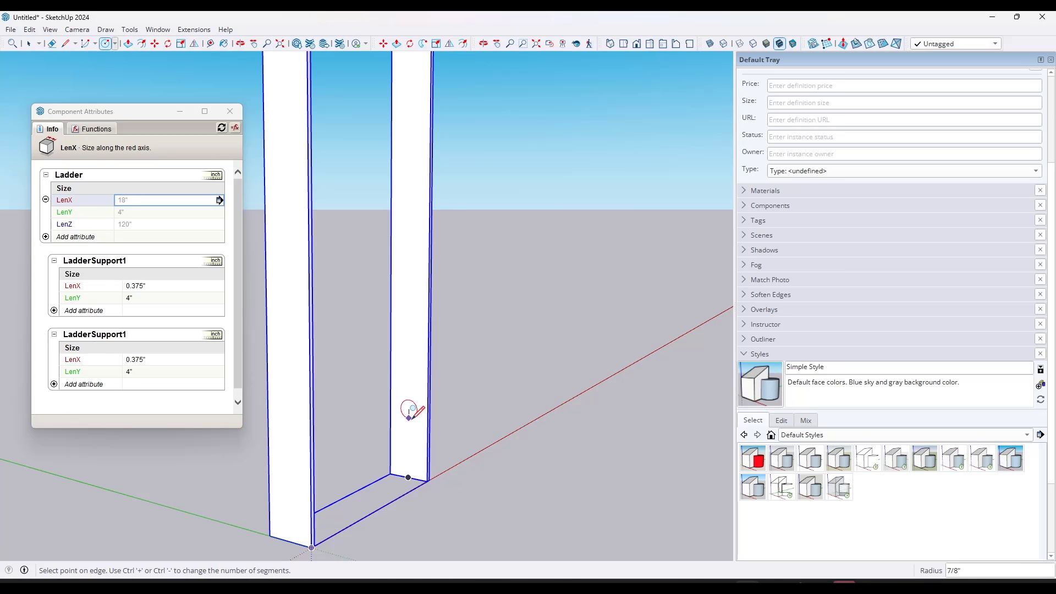
{"action": "scroll", "coordinate": [409, 409], "scroll_direction": "up", "scroll_amount": 3}
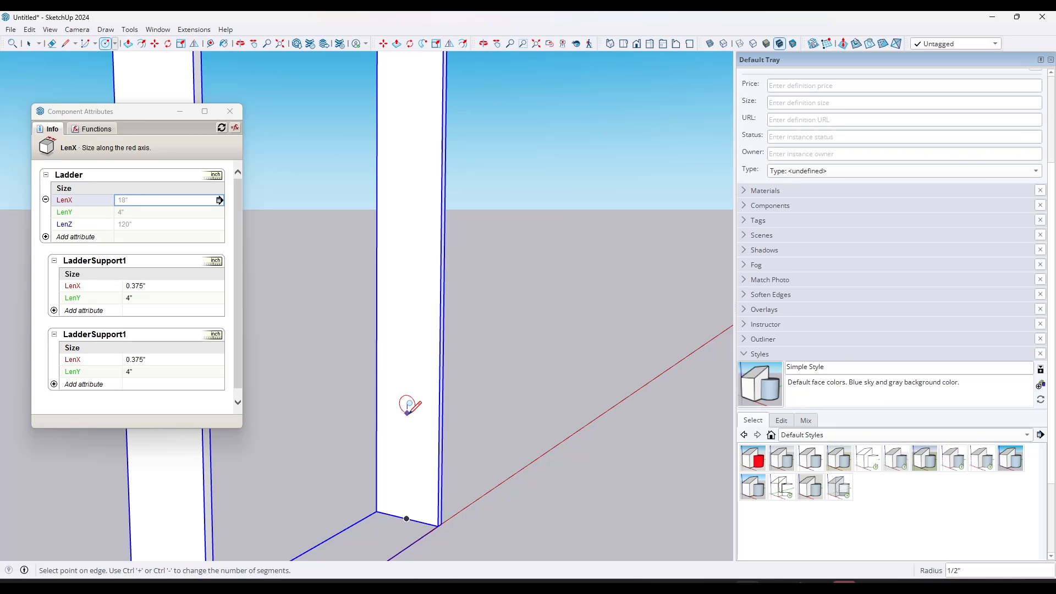
{"action": "middle_click_drag", "start_coordinate": [409, 407], "coordinate": [429, 427]}
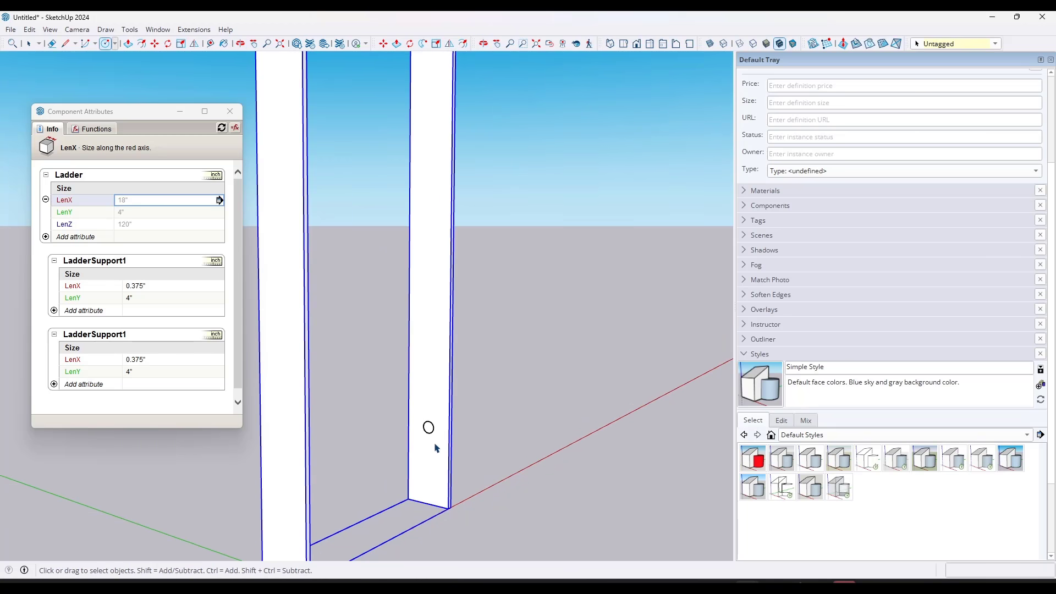
{"action": "key", "text": "space"}
Step: Push/Pull the circle out from the support by about 1" to form a short rung cylinder
{"action": "key", "text": "p"}
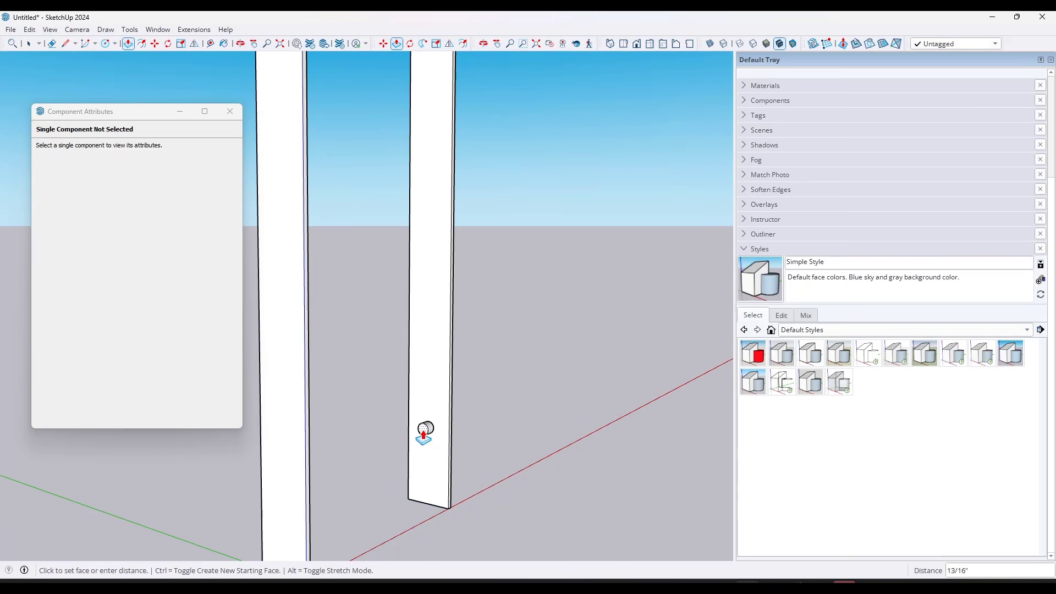
{"action": "left_click", "coordinate": [426, 433]}
{"action": "middle_click_drag", "start_coordinate": [469, 439], "coordinate": [392, 419]}
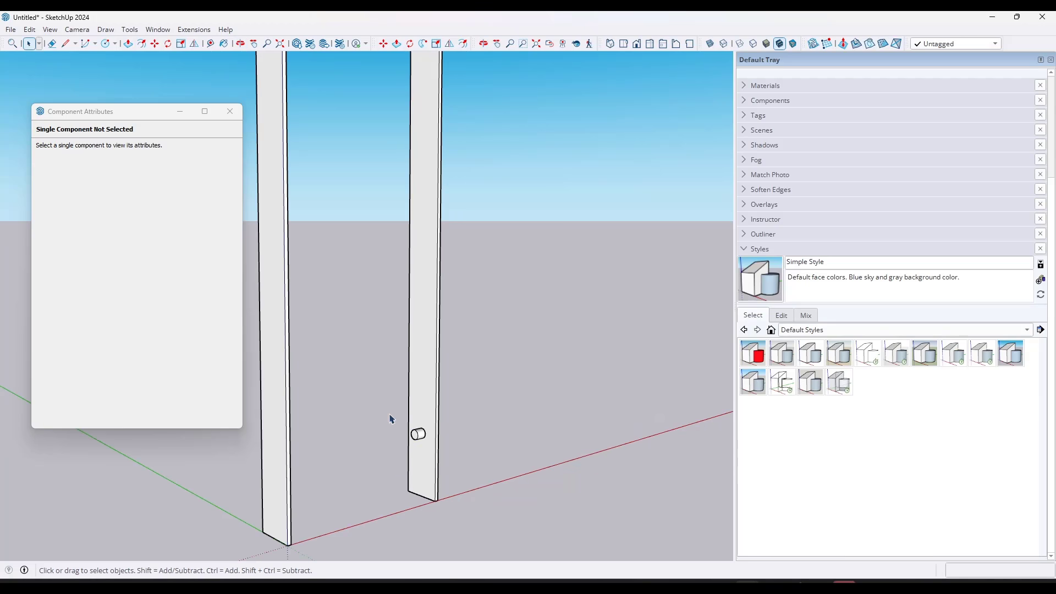
Step: Select the whole cylinder and make it a component named Rung
{"action": "key", "text": "space"}
{"action": "left_click_drag", "start_coordinate": [391, 419], "coordinate": [450, 466]}
{"action": "right_click", "coordinate": [418, 436]}
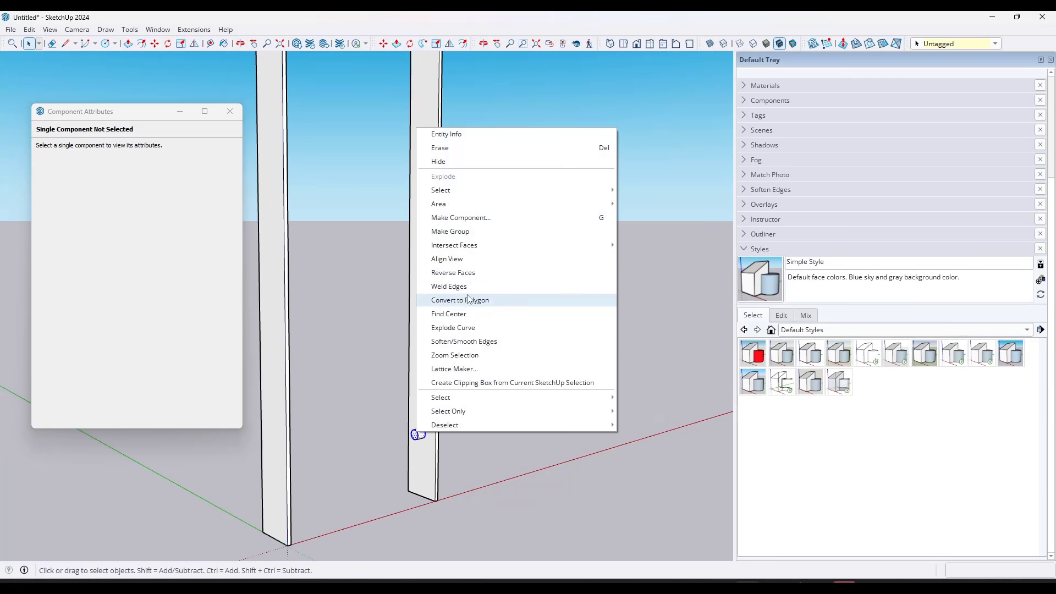
{"action": "left_click", "coordinate": [471, 218]}
{"action": "type", "text": "Rung"}
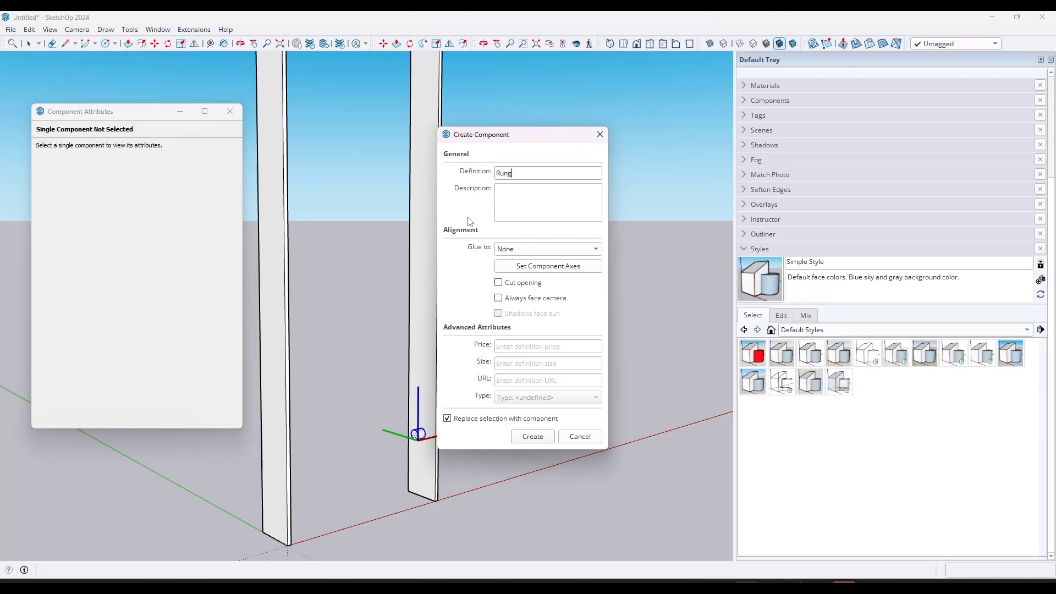
{"action": "key", "text": "Return"}
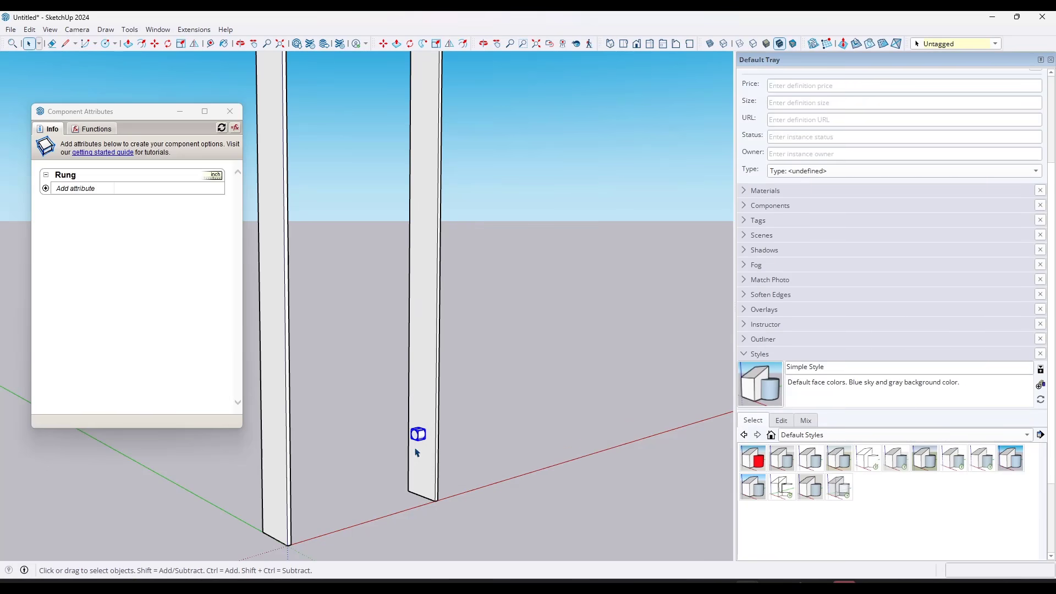
Step: Check by selecting the Ladder and the cylinder whether the Rung is nested inside the Ladder component
{"action": "left_click", "coordinate": [427, 282]}
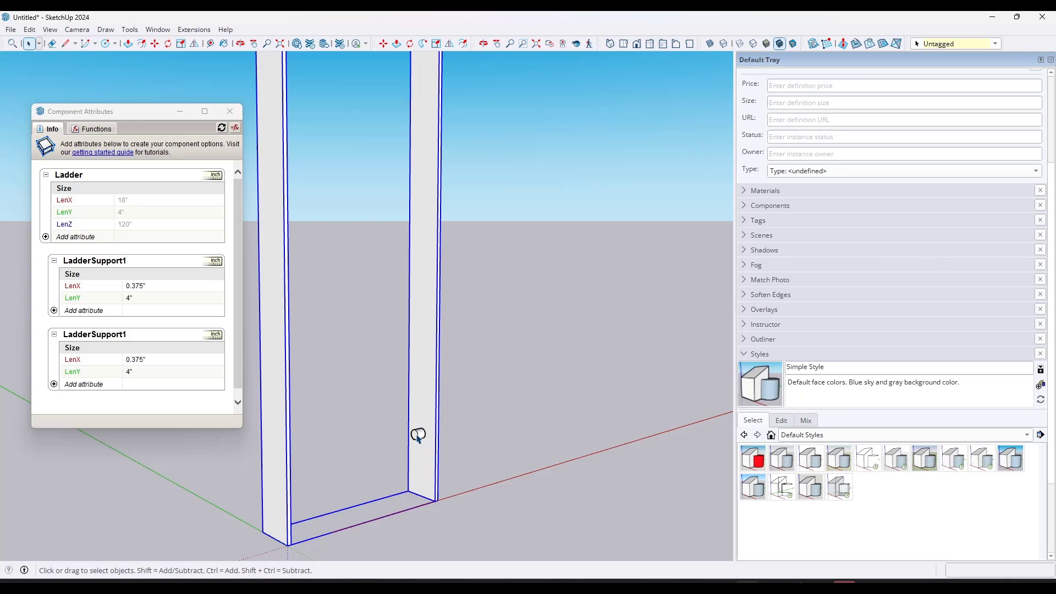
{"action": "left_click", "coordinate": [417, 435]}
{"action": "scroll", "coordinate": [435, 301], "scroll_direction": "down", "scroll_amount": 5}
{"action": "left_click", "coordinate": [435, 303]}
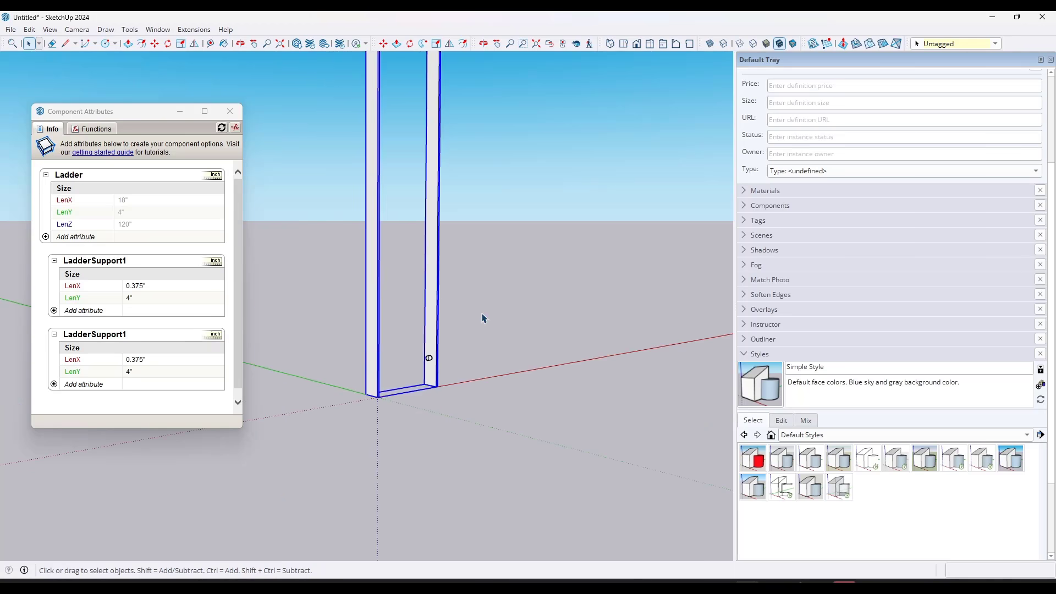
{"action": "scroll", "coordinate": [483, 318], "scroll_direction": "down", "scroll_amount": 2}
Step: Cut the Rung component and paste it in place inside the Ladder component, then close the Ladder
{"action": "left_click", "coordinate": [443, 352]}
{"action": "scroll", "coordinate": [444, 343], "scroll_direction": "up", "scroll_amount": 4}
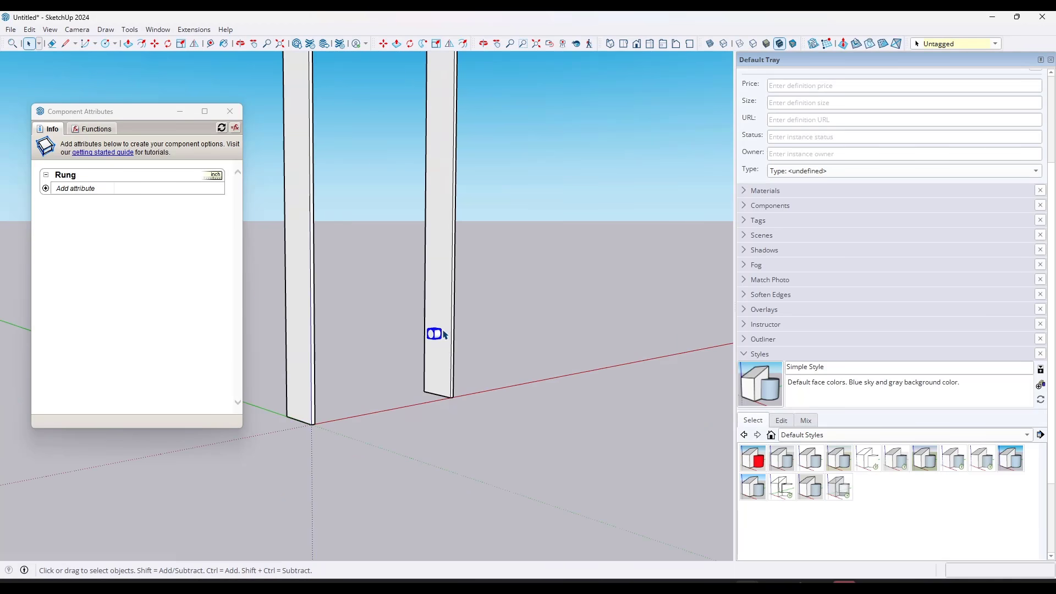
{"action": "left_click", "coordinate": [436, 295]}
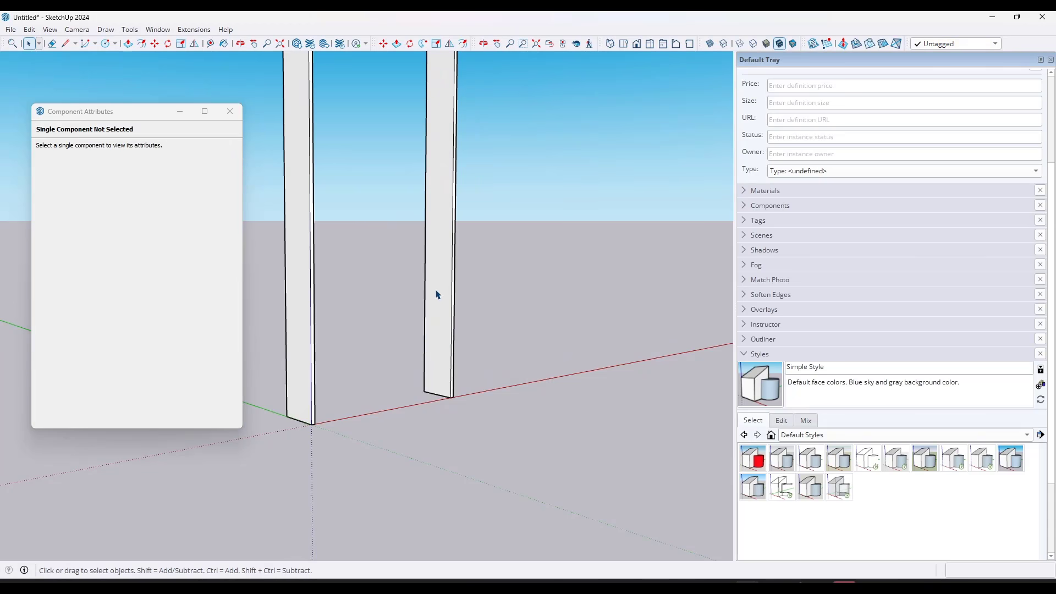
{"action": "left_click", "coordinate": [29, 29]}
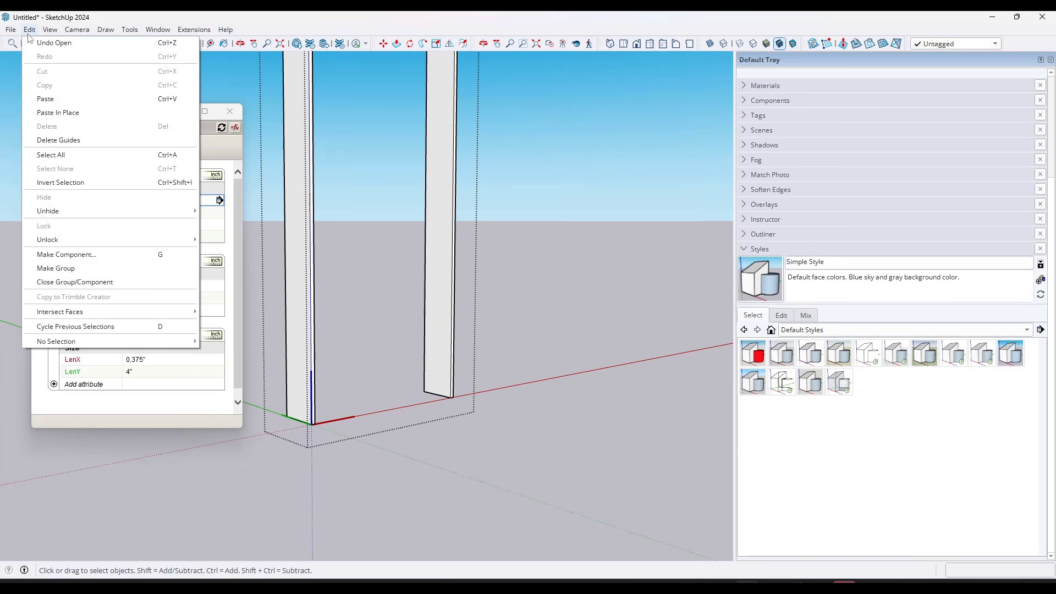
{"action": "left_click", "coordinate": [55, 96]}
{"action": "left_click", "coordinate": [501, 337]}
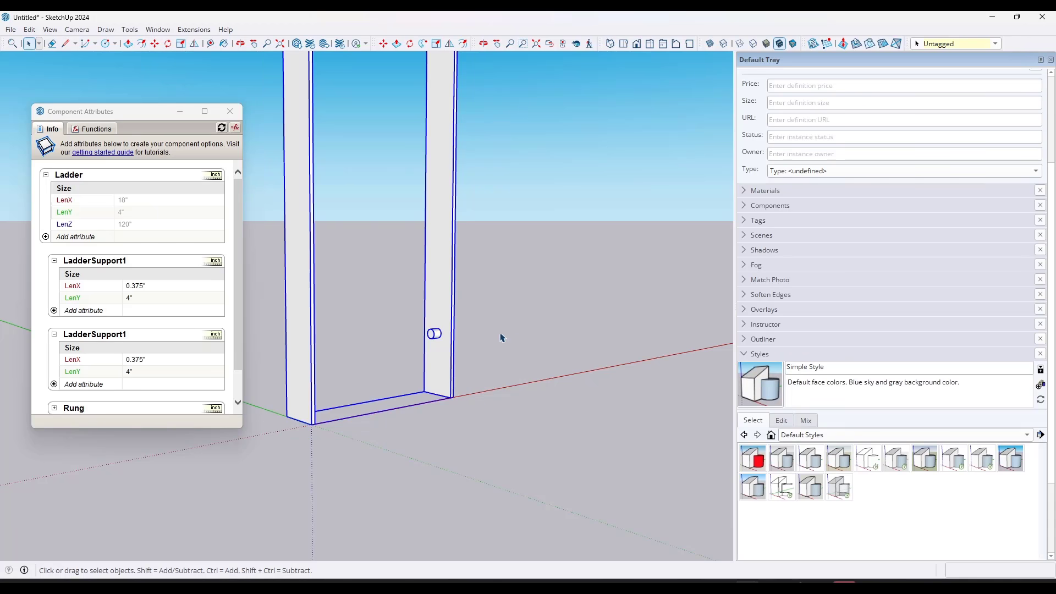
Step: Review the nested components' attributes and try narrowing the Ladder along the red axis to a scale of about 0.47
{"action": "left_click", "coordinate": [54, 260]}
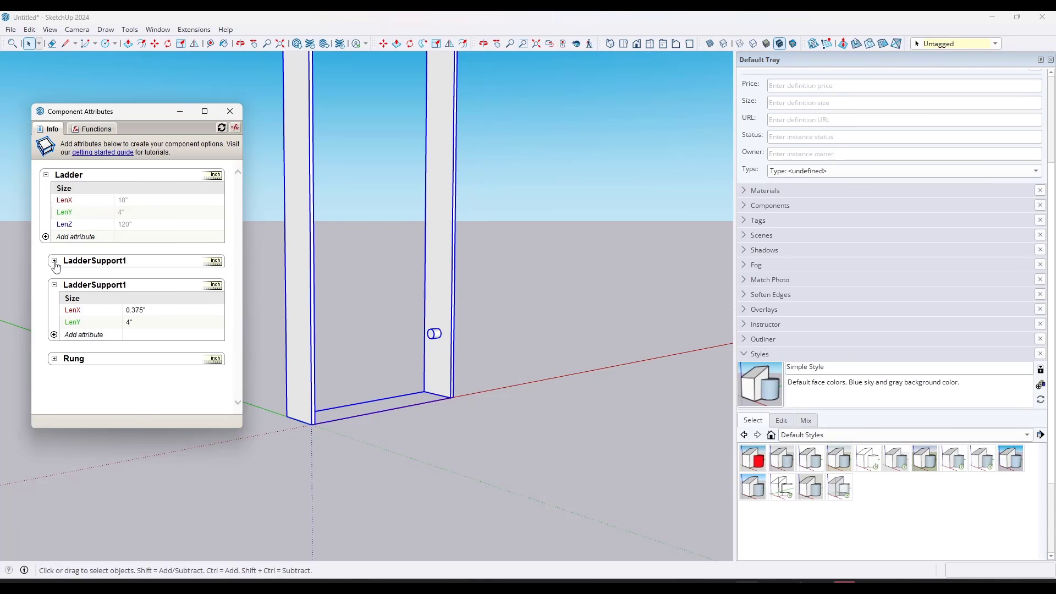
{"action": "left_click", "coordinate": [54, 261]}
{"action": "scroll", "coordinate": [81, 350], "scroll_direction": "down", "scroll_amount": 1}
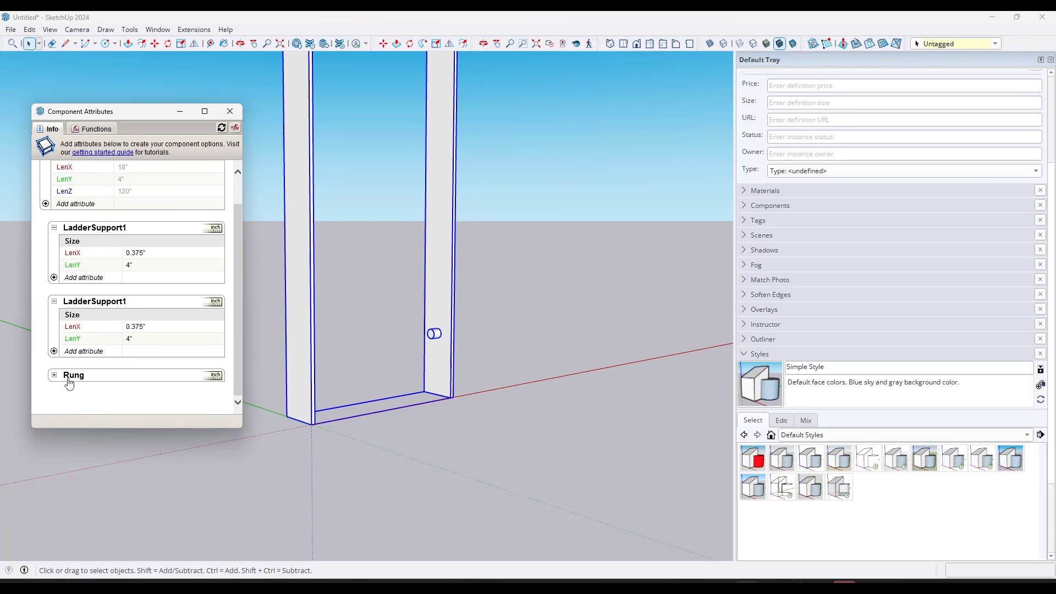
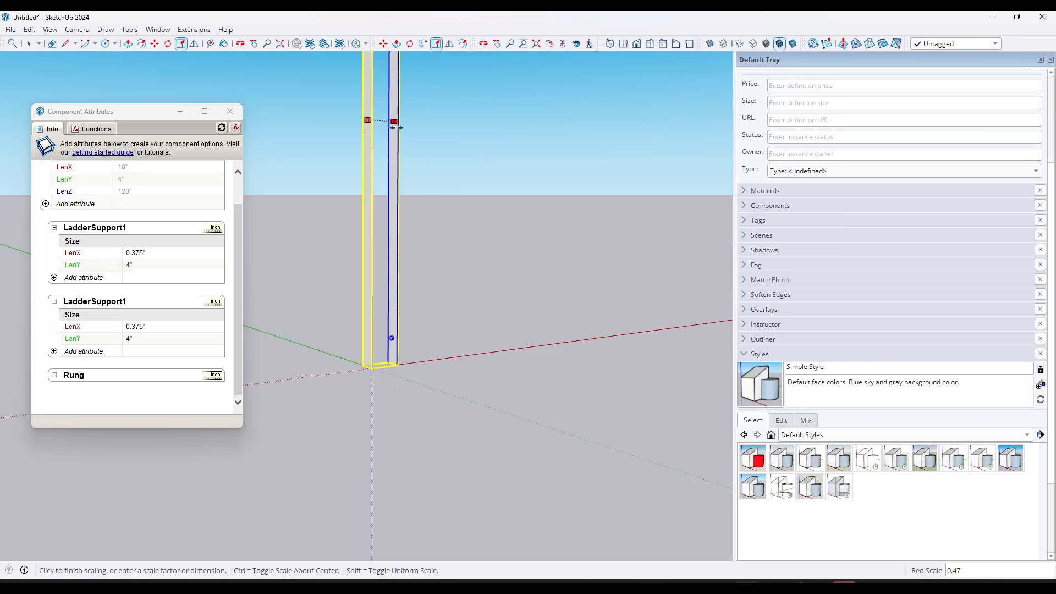
{"action": "key", "text": "space"}
{"action": "scroll", "coordinate": [440, 359], "scroll_direction": "up", "scroll_amount": 2}
{"action": "scroll", "coordinate": [440, 358], "scroll_direction": "up", "scroll_amount": 4}
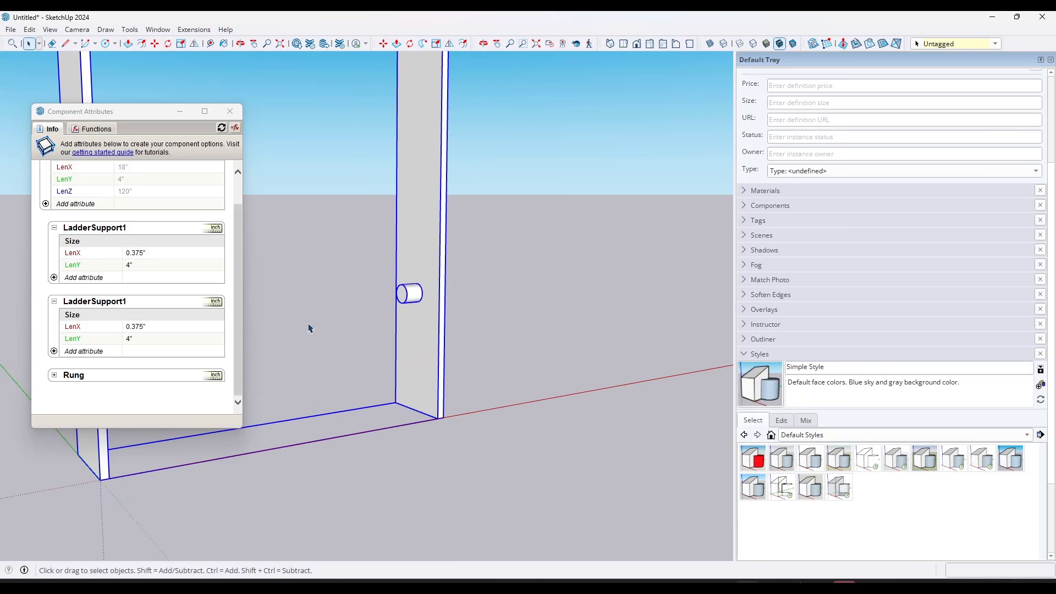
{"action": "scroll", "coordinate": [391, 285], "scroll_direction": "down", "scroll_amount": 3}
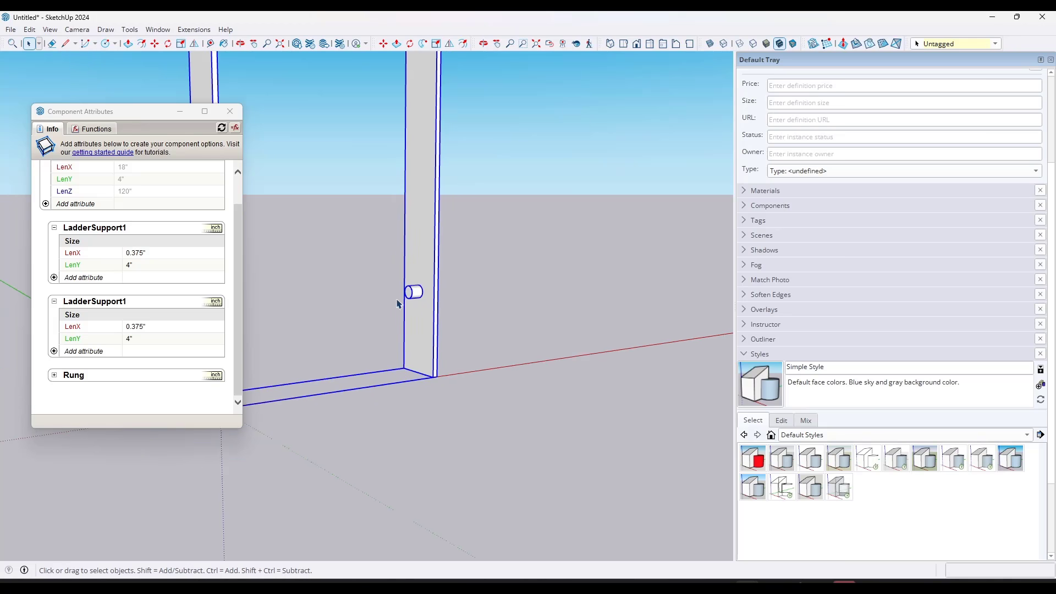
Step: Add the LenX size attribute to the Rung component and set it to 2"
{"action": "left_click", "coordinate": [54, 375]}
{"action": "scroll", "coordinate": [140, 286], "scroll_direction": "down", "scroll_amount": 1}
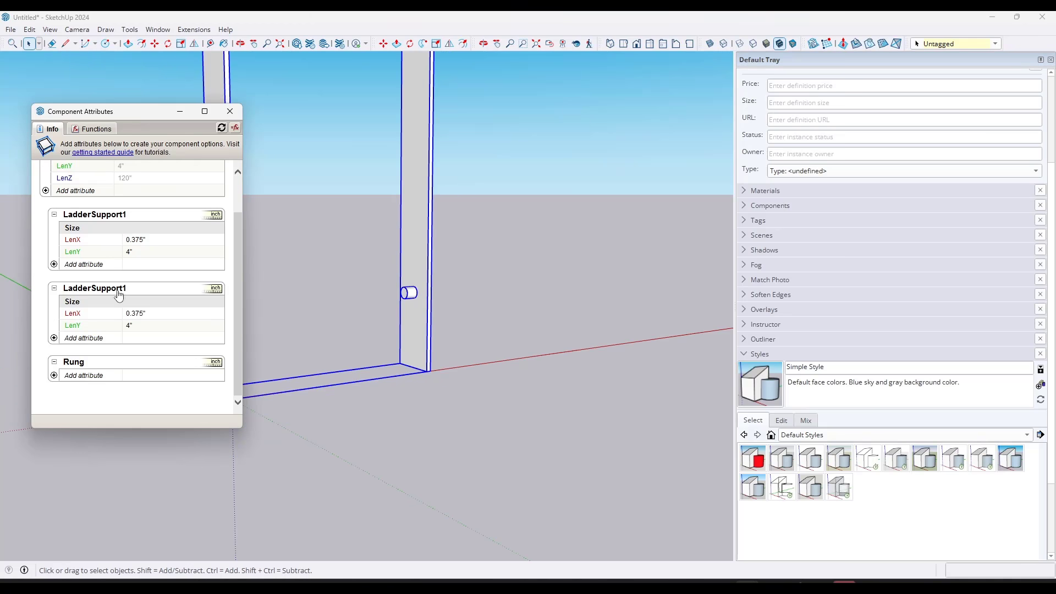
{"action": "left_click", "coordinate": [54, 376]}
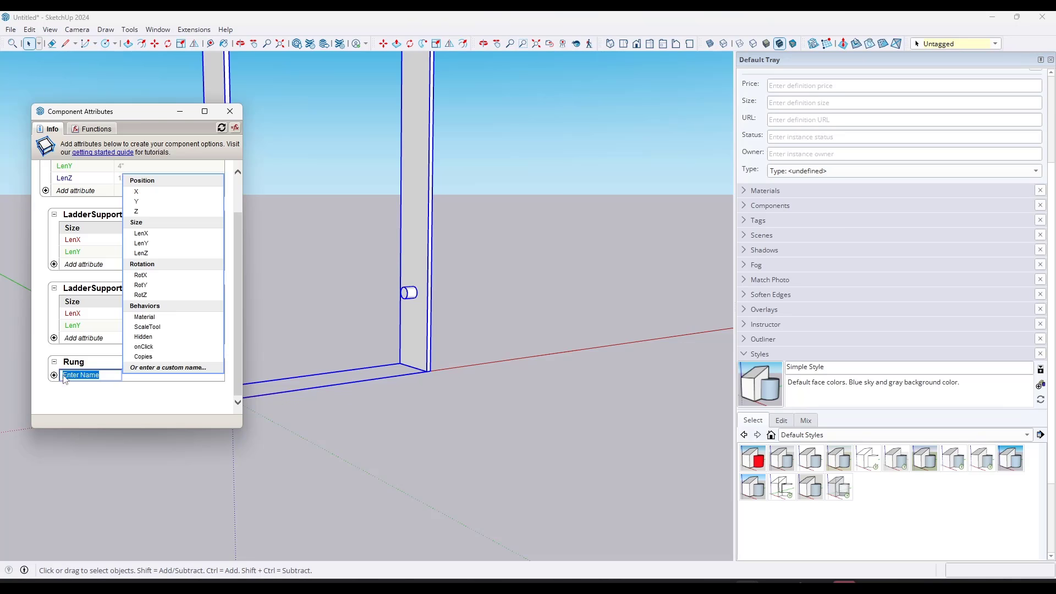
{"action": "left_click", "coordinate": [142, 235]}
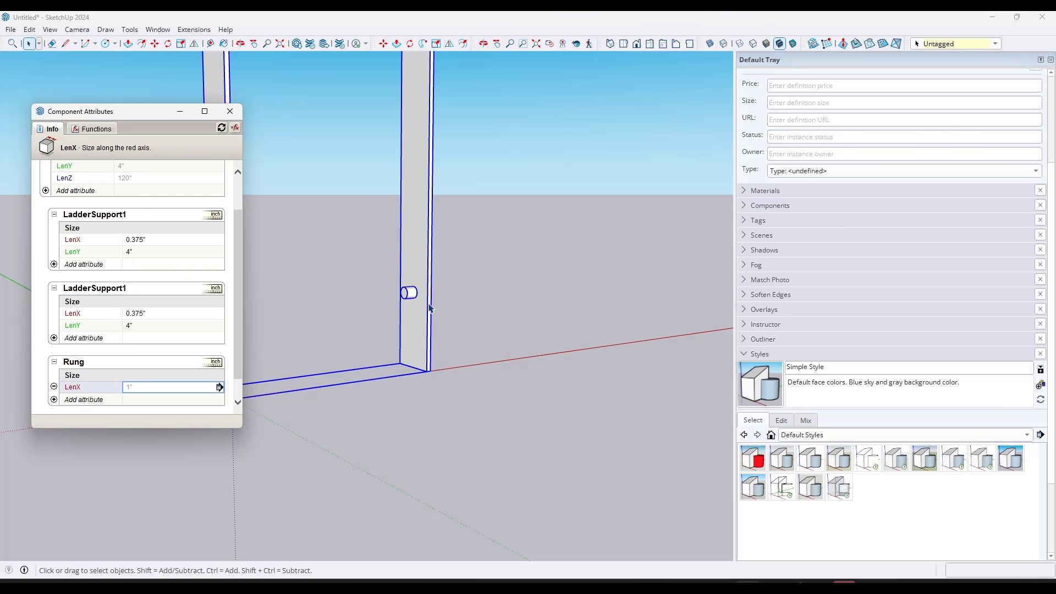
{"action": "left_click", "coordinate": [155, 388]}
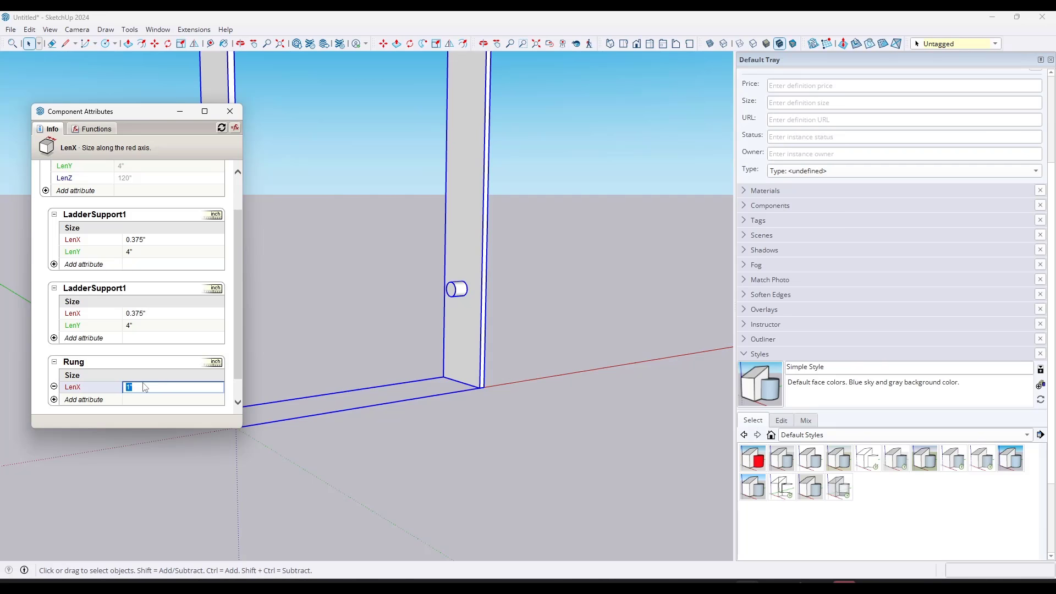
{"action": "type", "text": "2"}
{"action": "key", "text": "Return"}
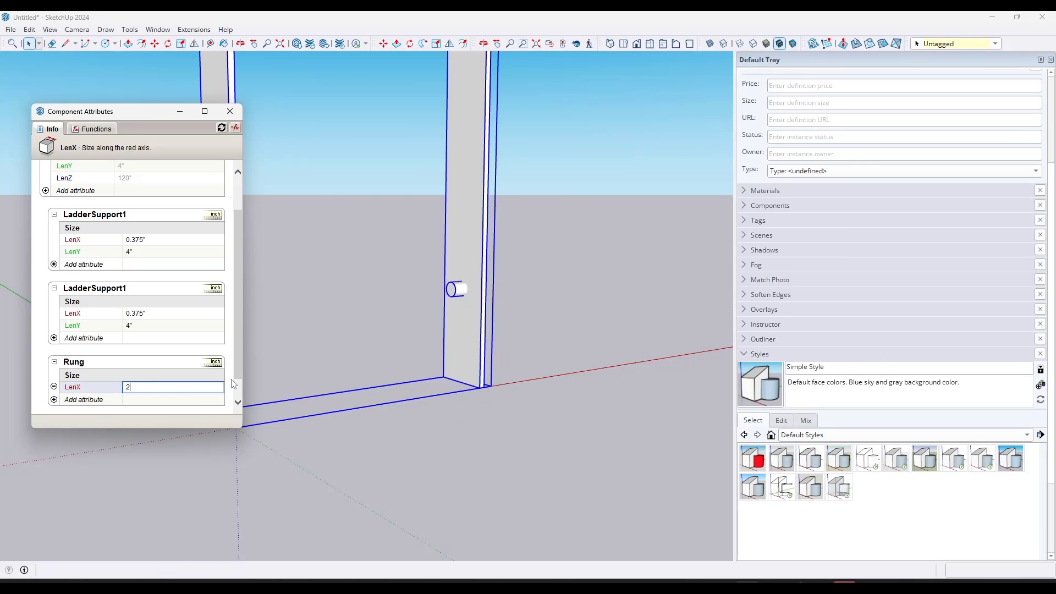
{"action": "left_click", "coordinate": [335, 358]}
Step: Add the X, Y and Z position attributes to the Rung component
{"action": "scroll", "coordinate": [429, 330], "scroll_direction": "down", "scroll_amount": 1}
{"action": "left_click", "coordinate": [459, 306]}
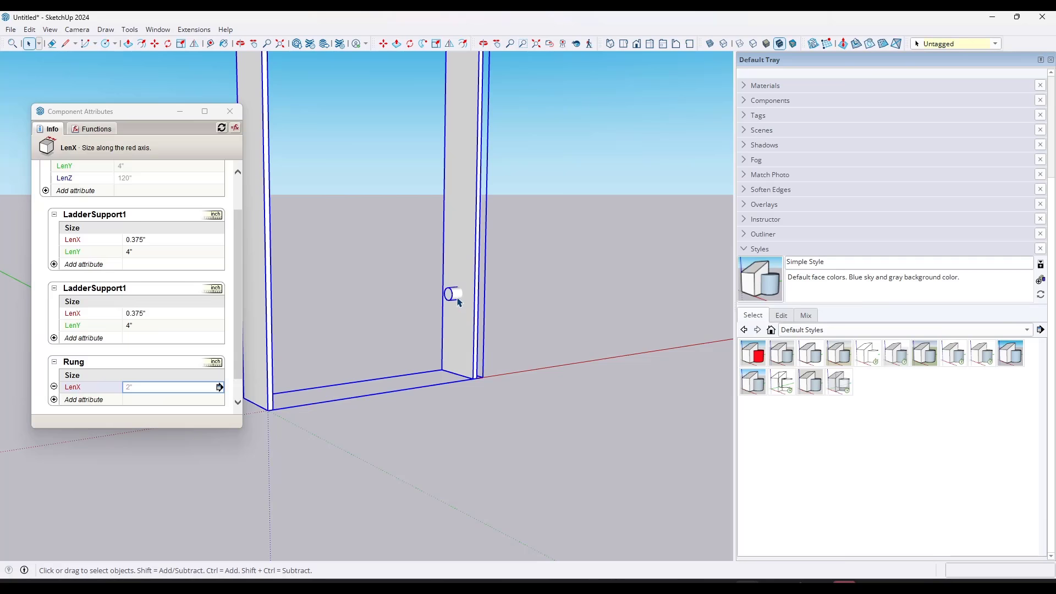
{"action": "middle_click_drag", "start_coordinate": [459, 306], "coordinate": [350, 325]}
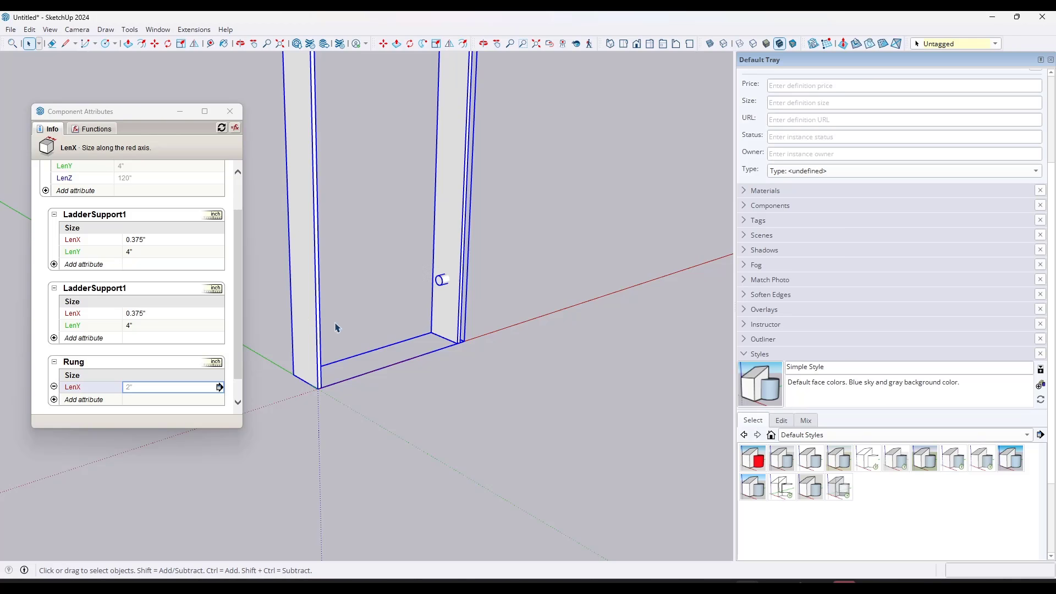
{"action": "middle_click_drag", "start_coordinate": [418, 336], "coordinate": [436, 292]}
{"action": "scroll", "coordinate": [443, 296], "scroll_direction": "up", "scroll_amount": 2}
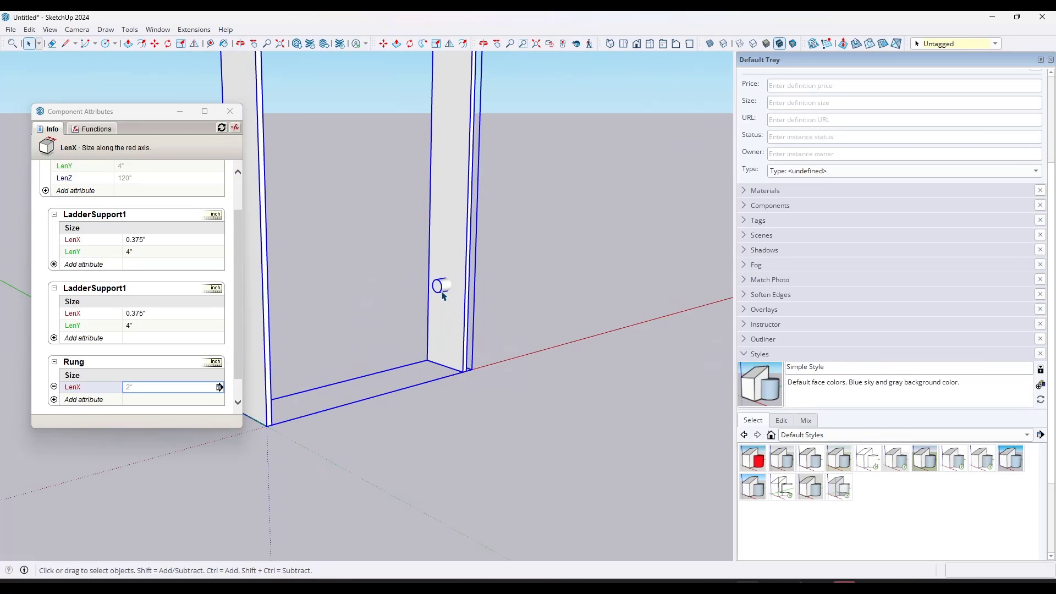
{"action": "scroll", "coordinate": [165, 369], "scroll_direction": "down", "scroll_amount": 1}
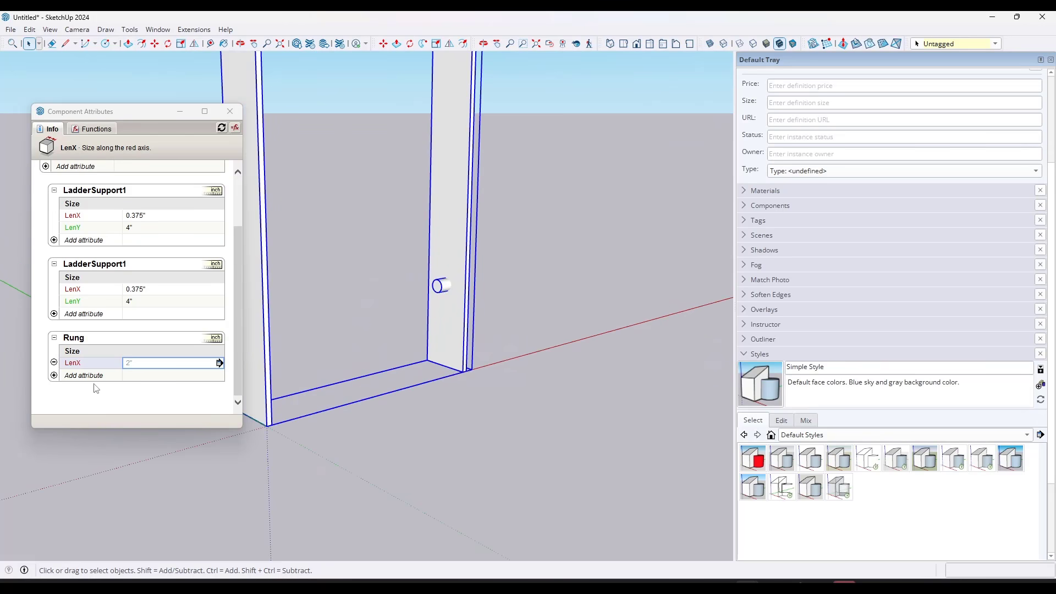
{"action": "left_click", "coordinate": [53, 375]}
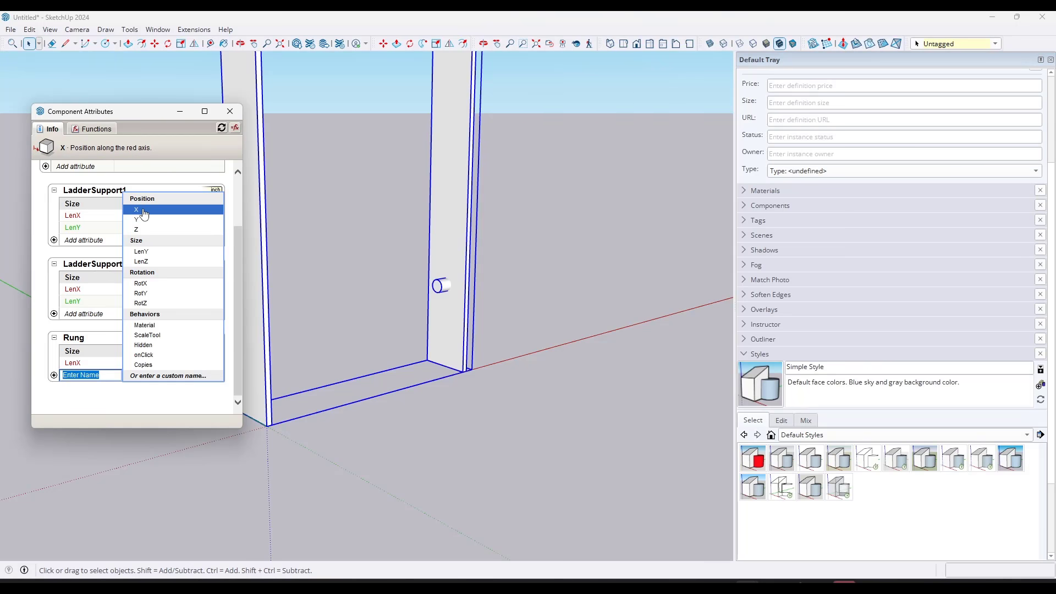
{"action": "left_click", "coordinate": [148, 202]}
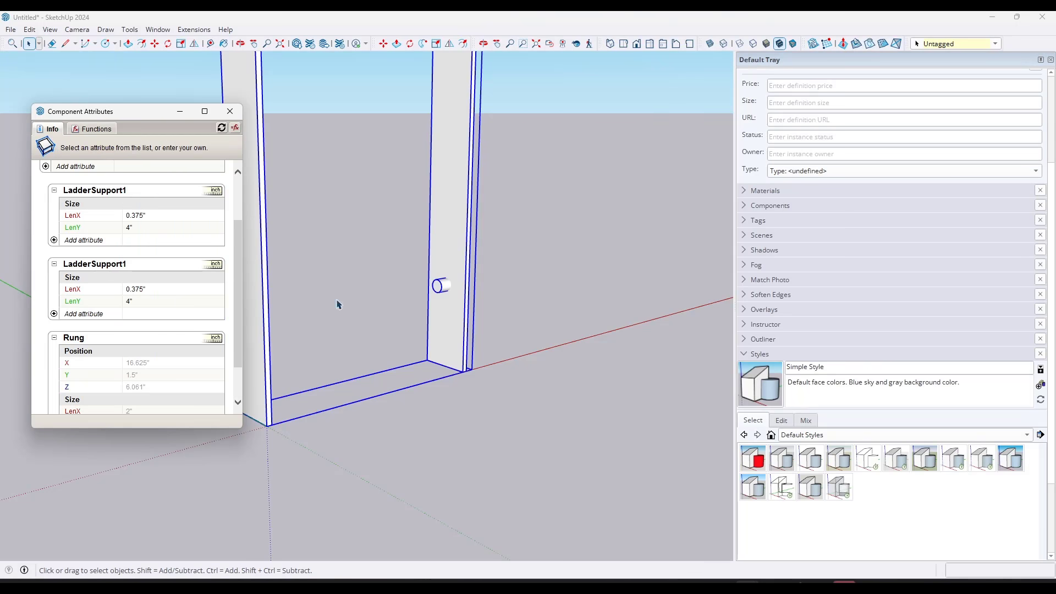
{"action": "scroll", "coordinate": [368, 339], "scroll_direction": "down", "scroll_amount": 4}
{"action": "scroll", "coordinate": [362, 338], "scroll_direction": "up", "scroll_amount": 3}
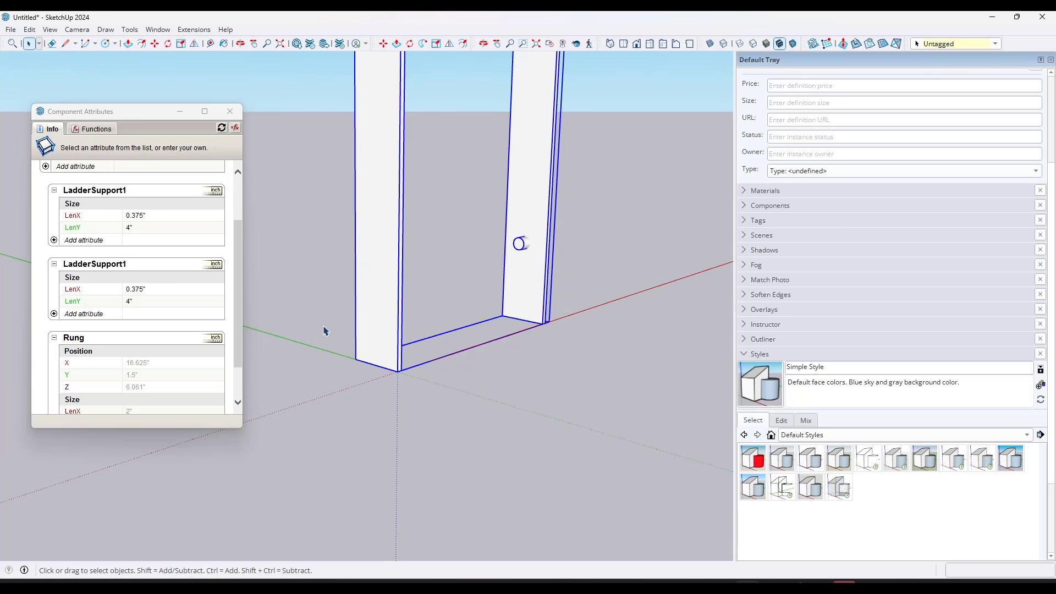
Step: Open the Rung for editing, move its axes origin to the centre of its circular end face, and update the component axes
{"action": "double_click", "coordinate": [520, 242]}
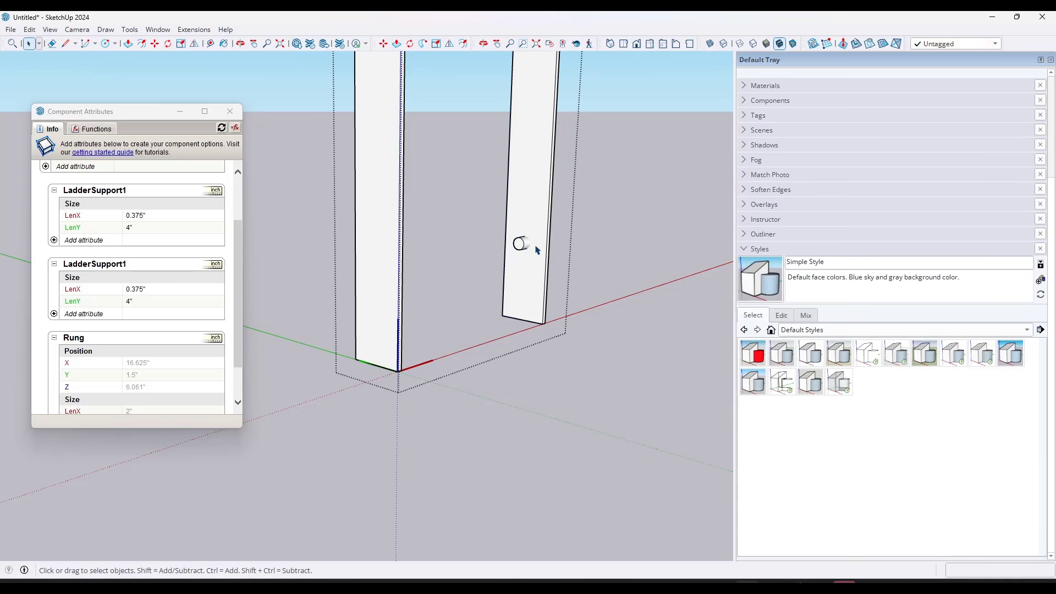
{"action": "double_click", "coordinate": [525, 244]}
{"action": "middle_click_drag", "start_coordinate": [577, 253], "coordinate": [530, 257]}
{"action": "scroll", "coordinate": [528, 254], "scroll_direction": "up", "scroll_amount": 2}
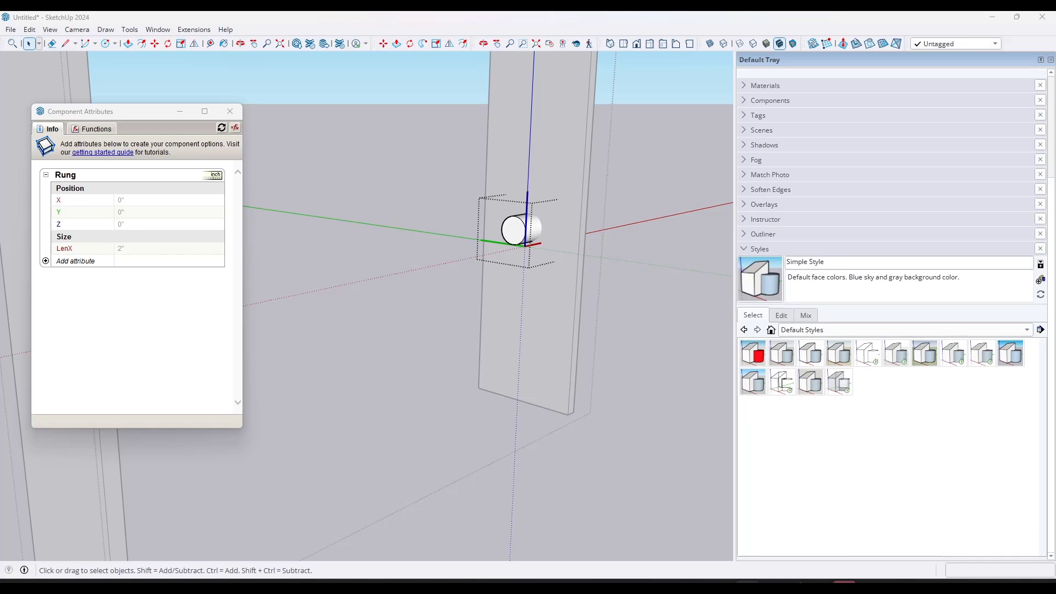
{"action": "left_click_drag", "start_coordinate": [53, 108], "coordinate": [14, 76]}
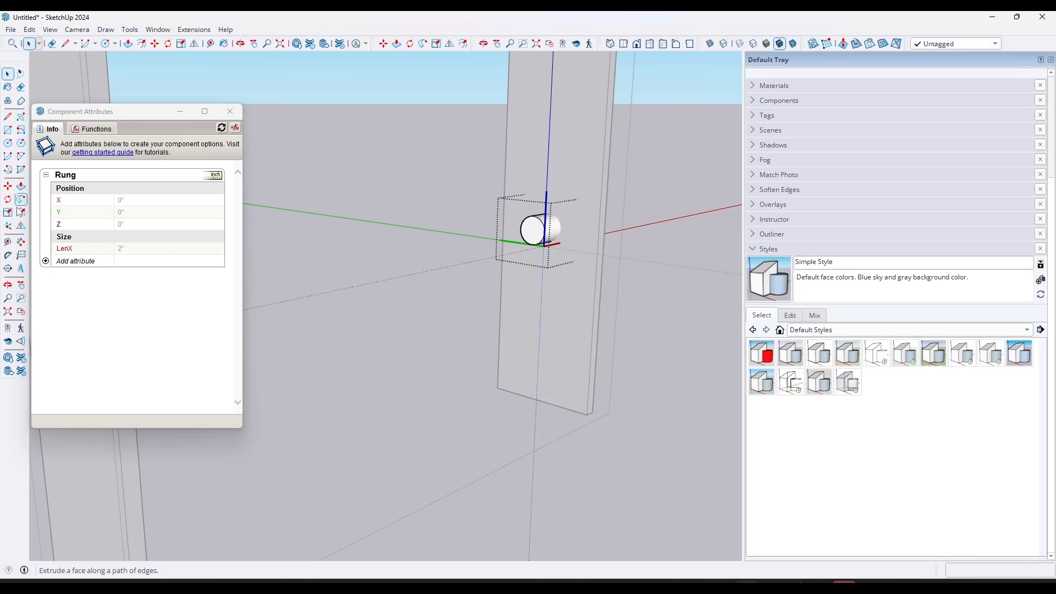
{"action": "left_click", "coordinate": [8, 226]}
{"action": "scroll", "coordinate": [560, 232], "scroll_direction": "up", "scroll_amount": 4}
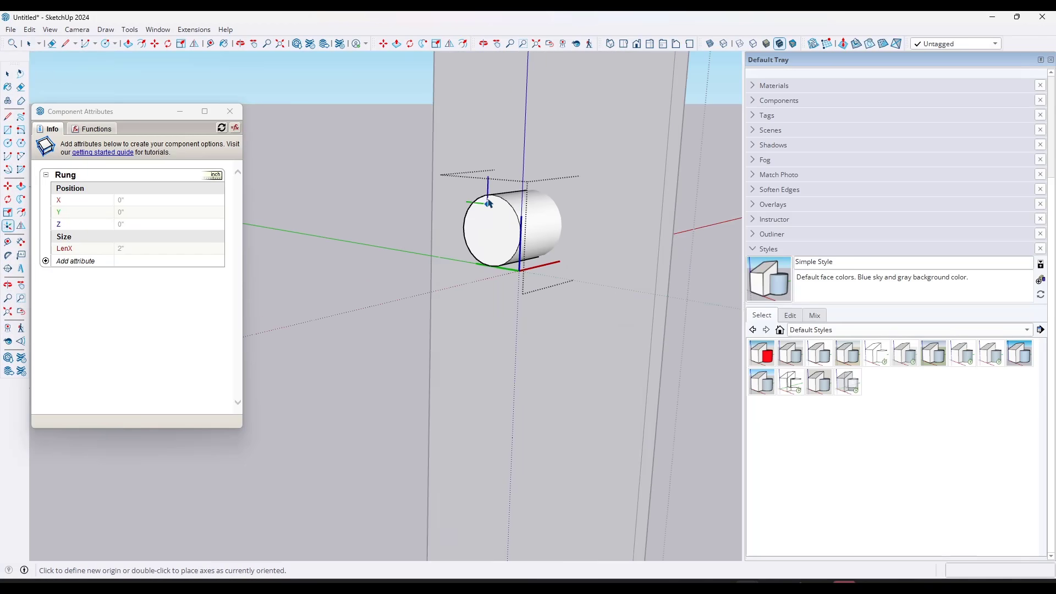
{"action": "double_click", "coordinate": [492, 231]}
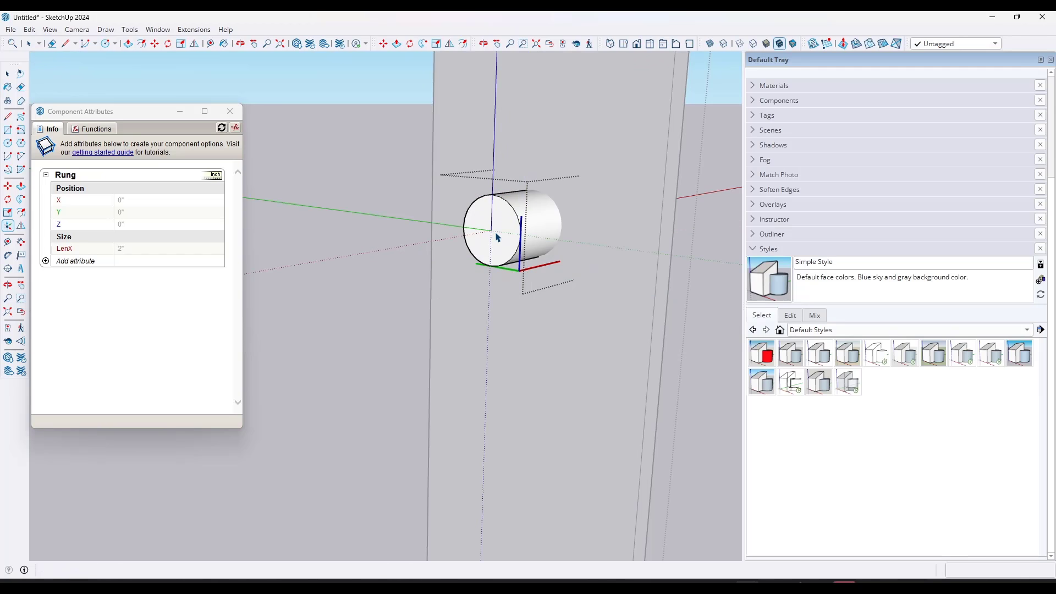
{"action": "key", "text": "space"}
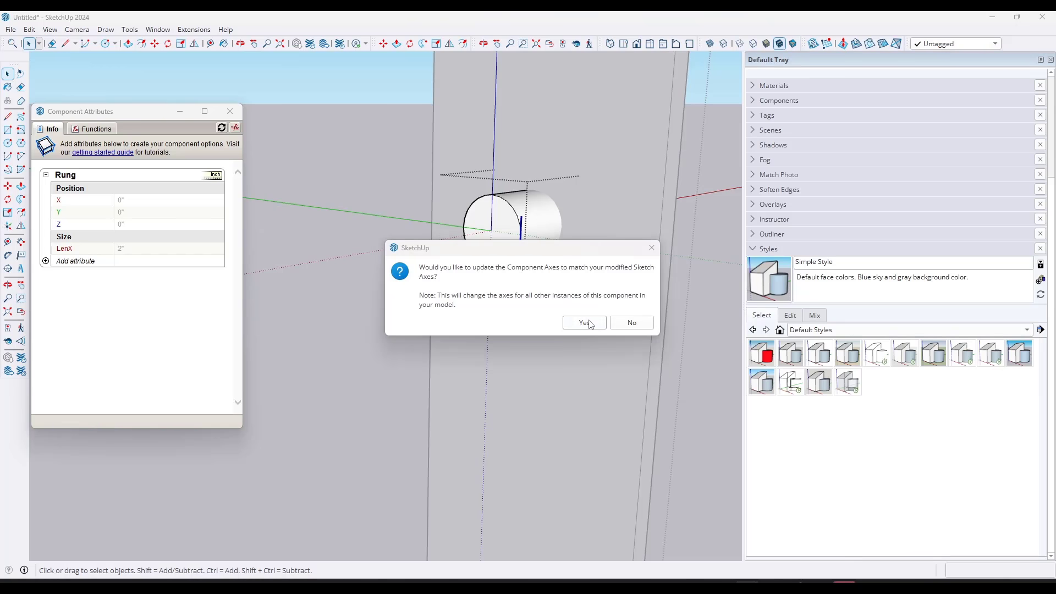
{"action": "left_click", "coordinate": [584, 324]}
{"action": "scroll", "coordinate": [561, 319], "scroll_direction": "down", "scroll_amount": 3}
{"action": "middle_click_drag", "start_coordinate": [562, 319], "coordinate": [263, 285]}
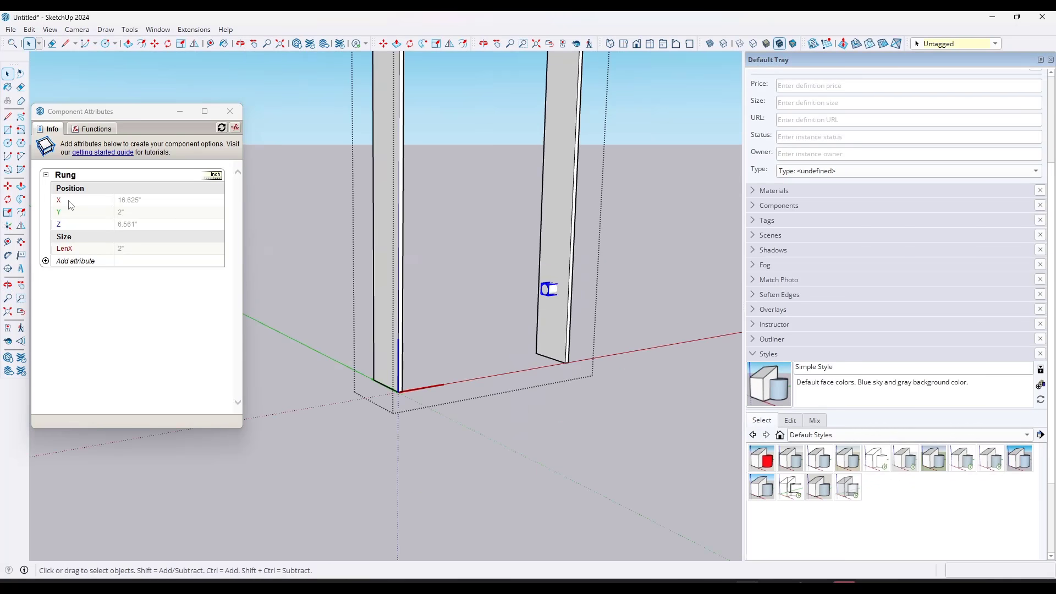
Step: Measure to the midpoint of the support's bottom depth edge and set the Rung's Y position to 2"
{"action": "middle_click_drag", "start_coordinate": [392, 386], "coordinate": [520, 279]}
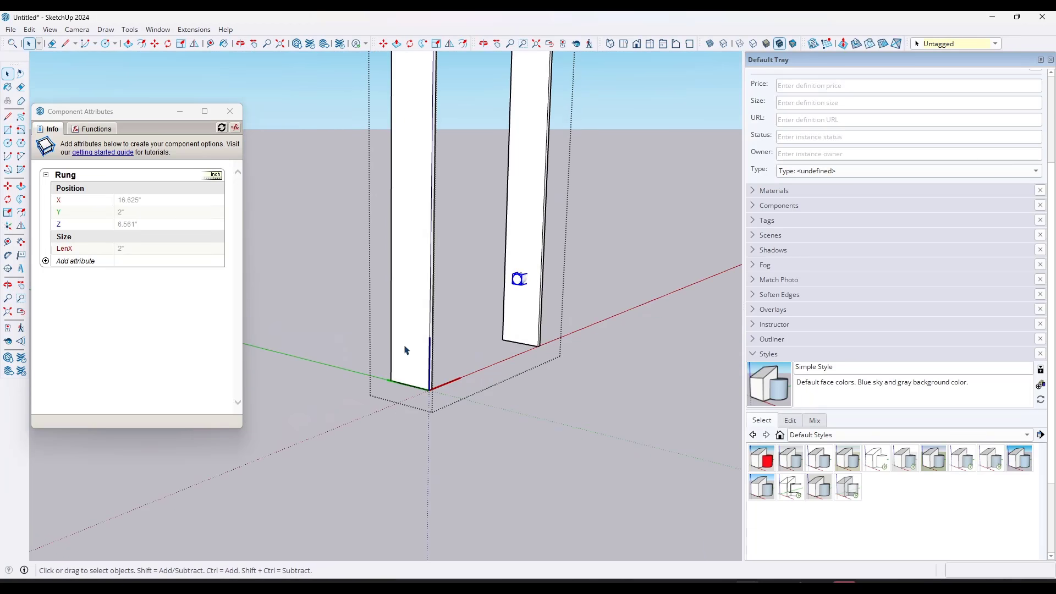
{"action": "left_click", "coordinate": [210, 43]}
{"action": "left_click", "coordinate": [429, 389]}
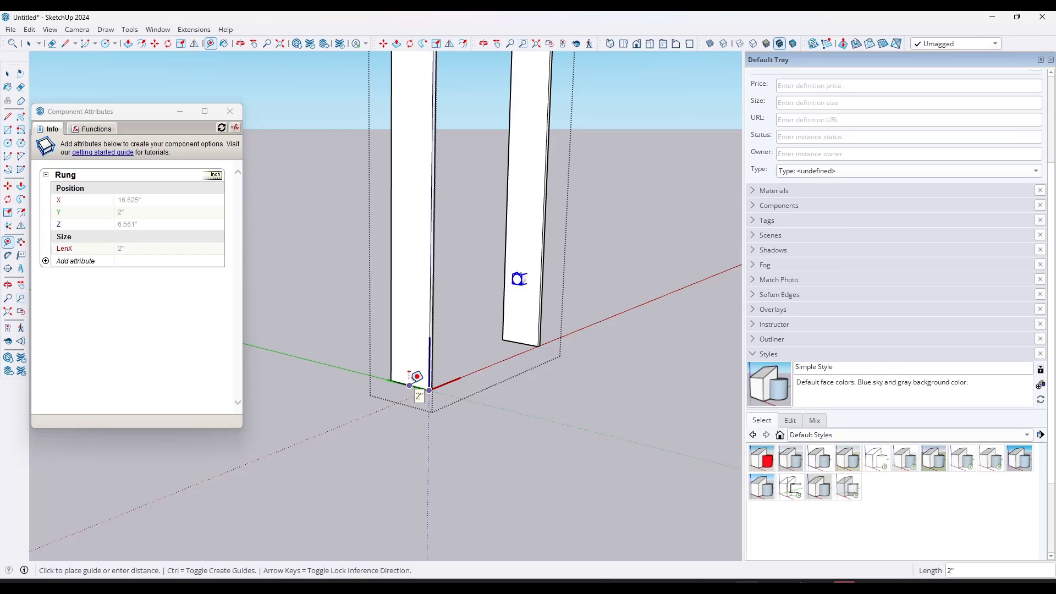
{"action": "key", "text": "space"}
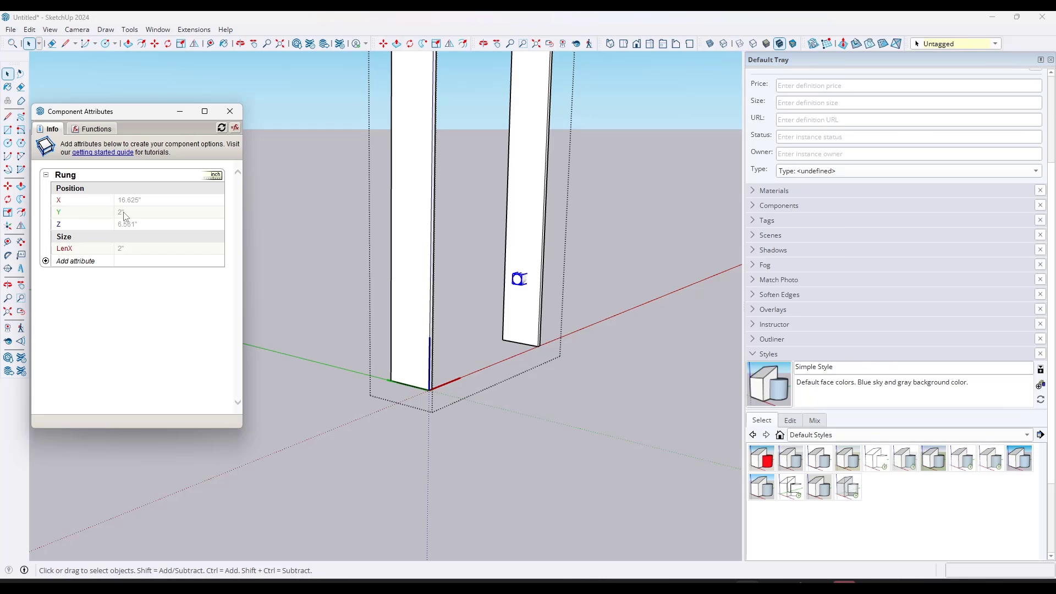
{"action": "left_click", "coordinate": [151, 217]}
{"action": "type", "text": "="}
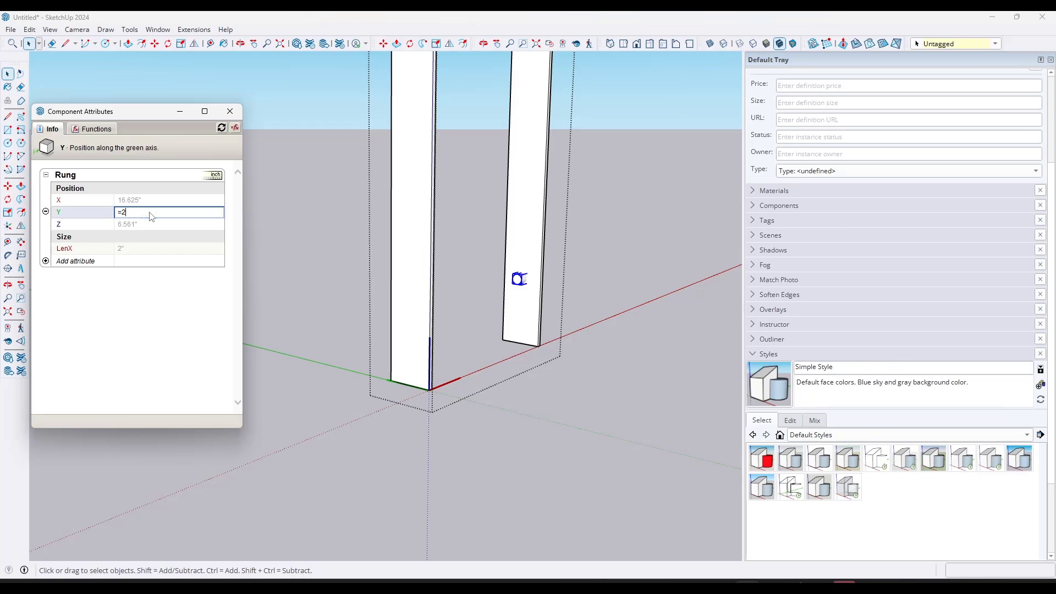
{"action": "type", "text": "2"}
{"action": "key", "text": "Return"}
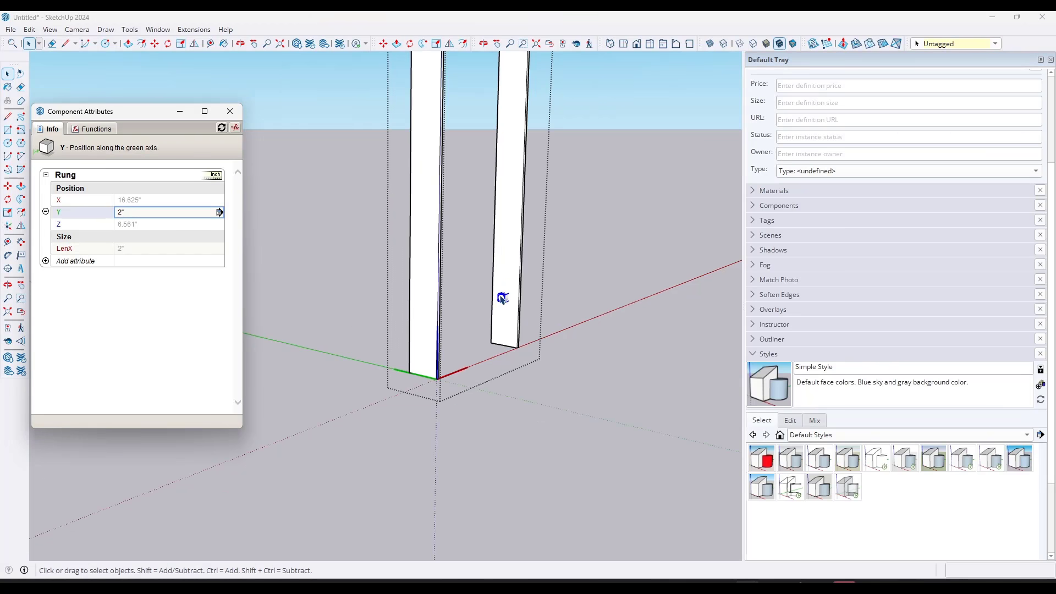
Step: Close the Ladder, try scaling it along the green axis to a LenY of 40", and undo the scaling
{"action": "type", "text": "s"}
{"action": "scroll", "coordinate": [501, 298], "scroll_direction": "down", "scroll_amount": 3}
{"action": "key", "text": "Escape"}
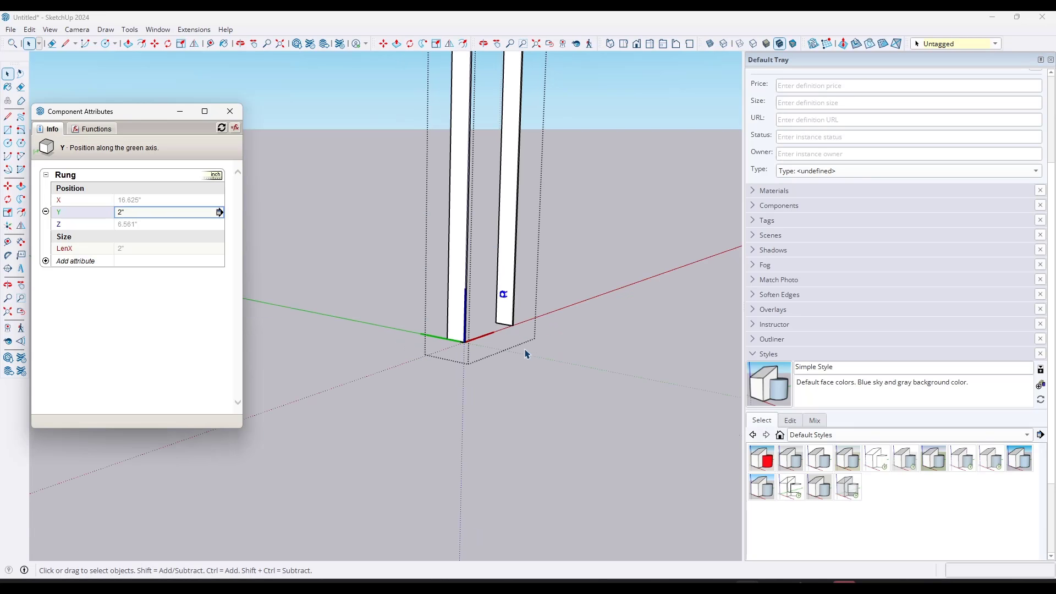
{"action": "scroll", "coordinate": [385, 412], "scroll_direction": "down", "scroll_amount": 3}
{"action": "left_click", "coordinate": [465, 367]}
{"action": "scroll", "coordinate": [465, 367], "scroll_direction": "down", "scroll_amount": 2}
{"action": "key", "text": "s"}
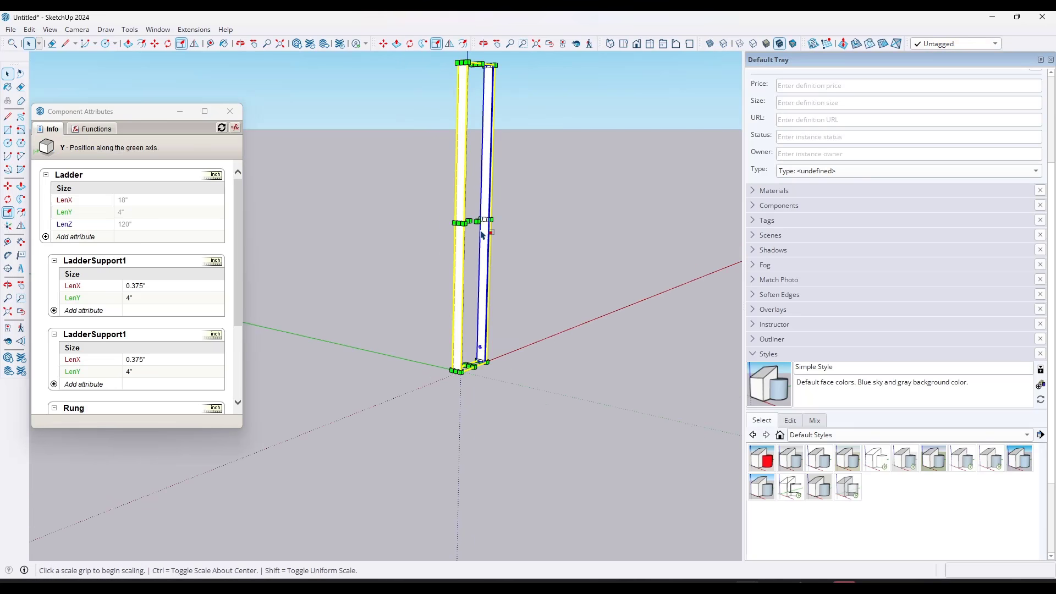
{"action": "left_click_drag", "start_coordinate": [482, 219], "coordinate": [528, 306]}
{"action": "scroll", "coordinate": [585, 380], "scroll_direction": "up", "scroll_amount": 3}
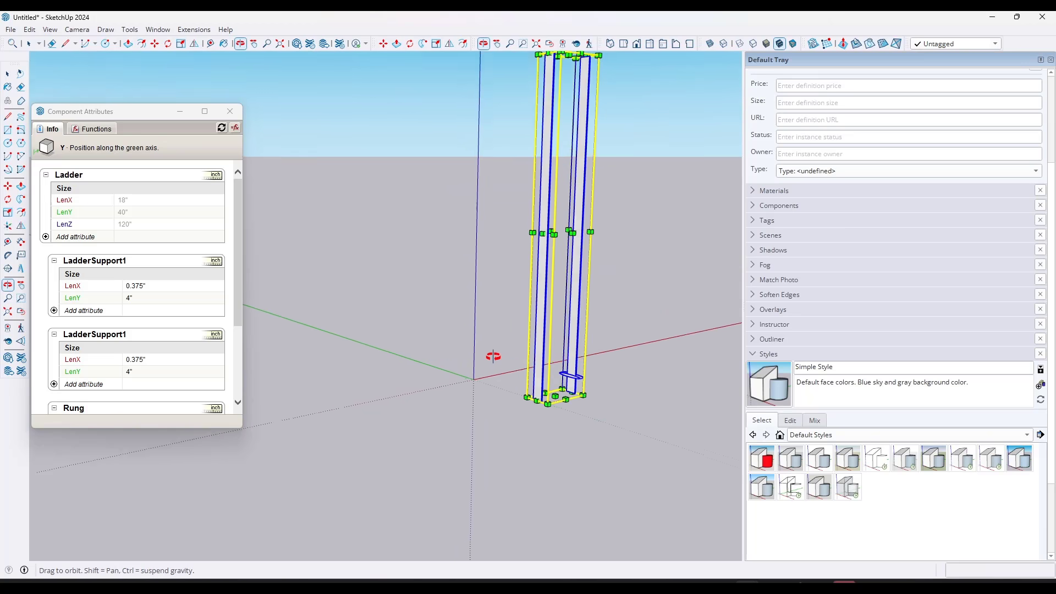
{"action": "middle_click_drag", "start_coordinate": [490, 358], "coordinate": [594, 405]}
{"action": "scroll", "coordinate": [555, 374], "scroll_direction": "up", "scroll_amount": 3}
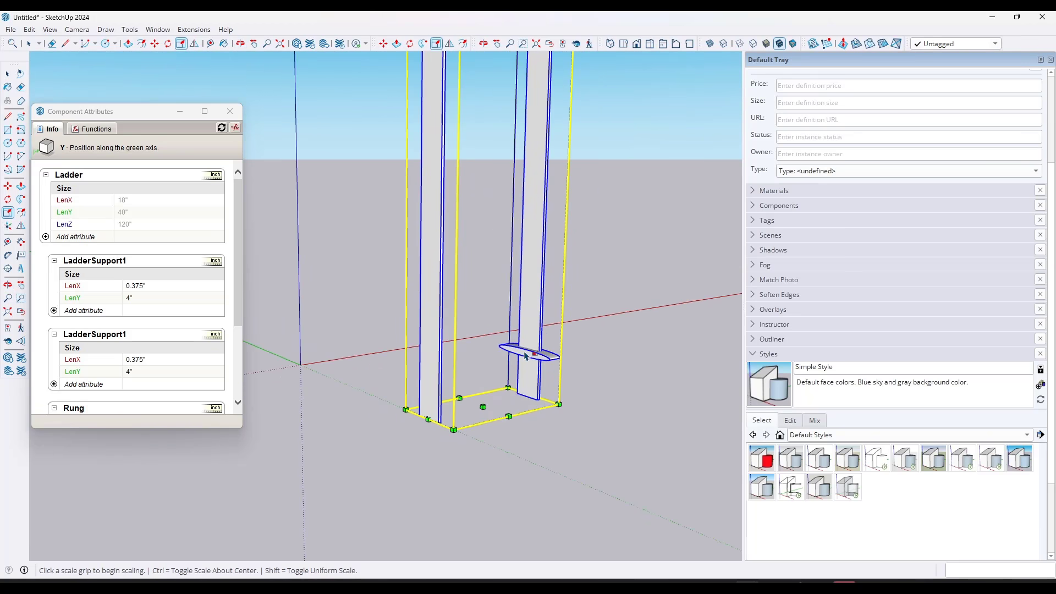
{"action": "key", "text": "ctrl+z"}
{"action": "scroll", "coordinate": [471, 330], "scroll_direction": "down", "scroll_amount": 2}
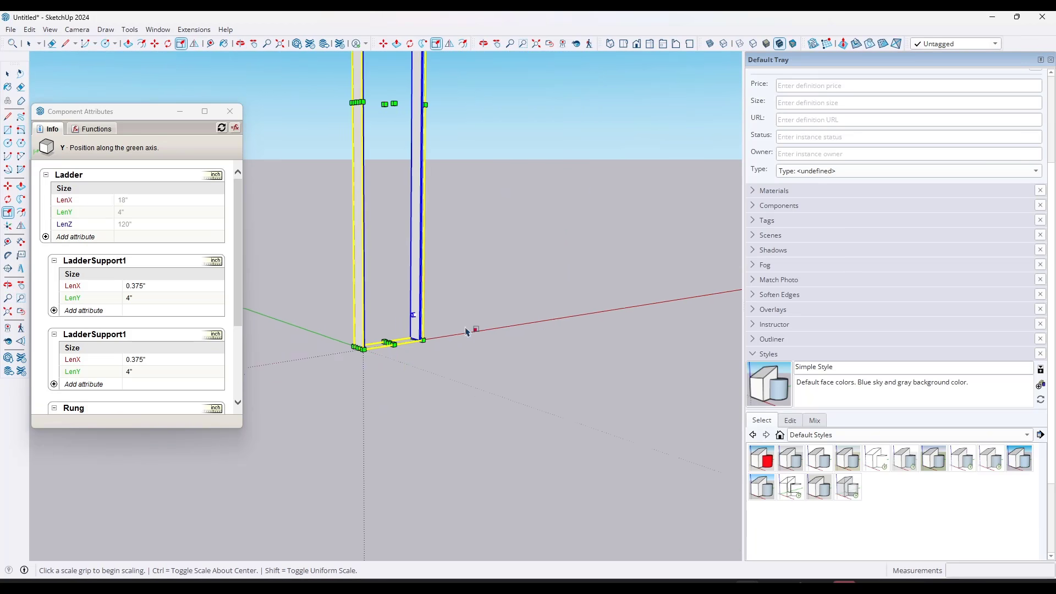
Step: Set the Rung's X position to 3/8" so it starts at the inner face of the support at the origin
{"action": "scroll", "coordinate": [311, 312], "scroll_direction": "up", "scroll_amount": 2}
{"action": "scroll", "coordinate": [427, 323], "scroll_direction": "up", "scroll_amount": 4}
{"action": "scroll", "coordinate": [137, 308], "scroll_direction": "down", "scroll_amount": 5}
{"action": "left_click", "coordinate": [143, 326]}
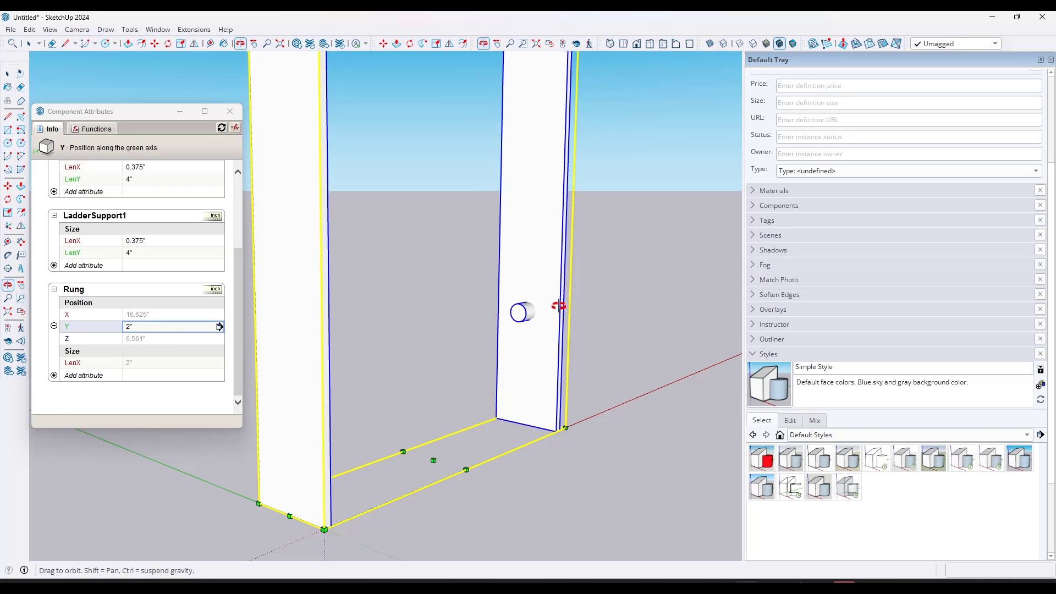
{"action": "middle_click_drag", "start_coordinate": [556, 304], "coordinate": [385, 328]}
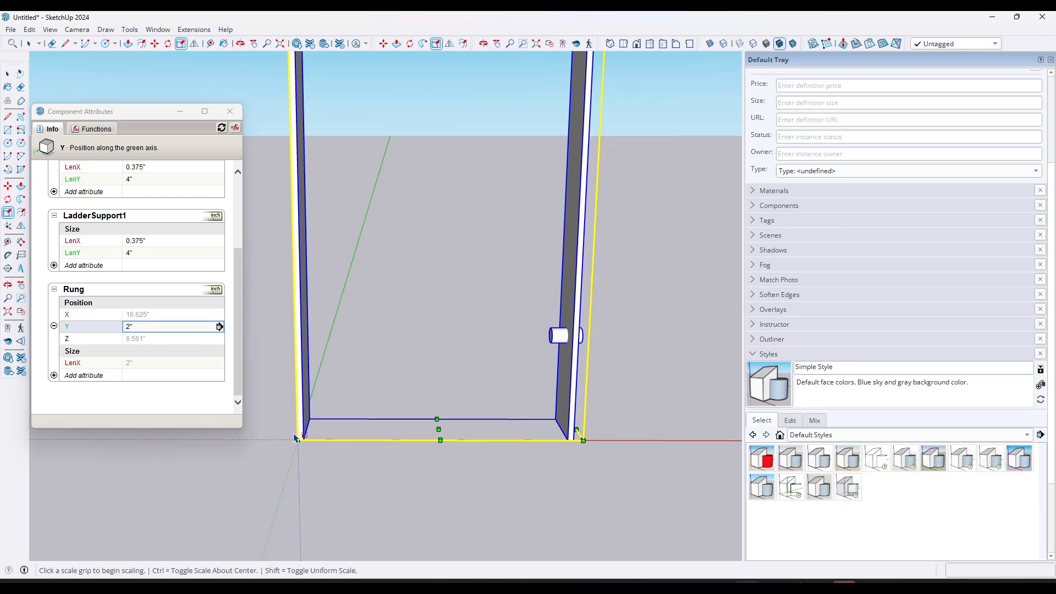
{"action": "middle_click_drag", "start_coordinate": [297, 440], "coordinate": [330, 442]}
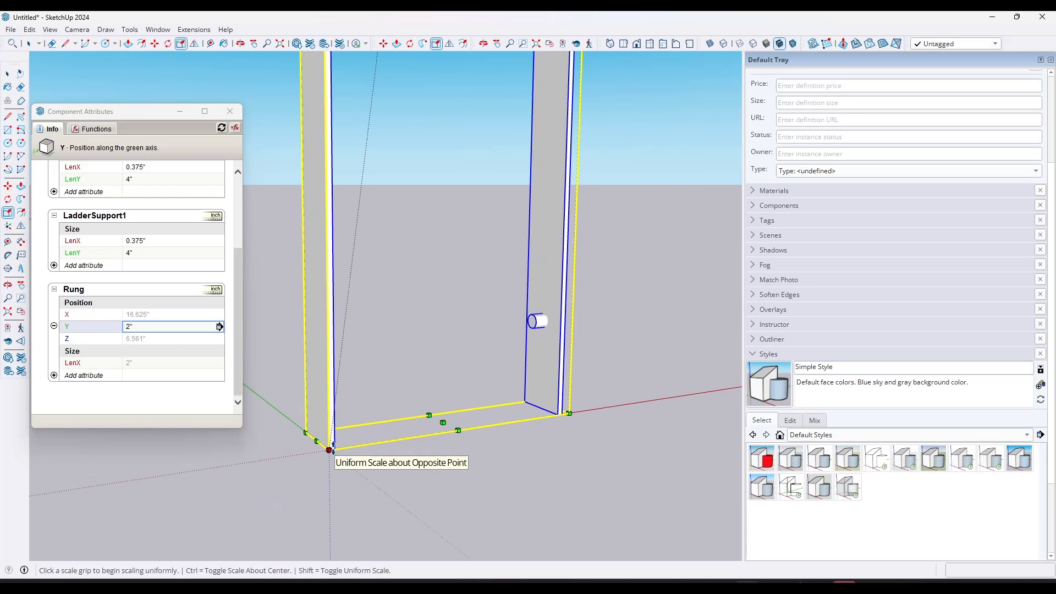
{"action": "left_click", "coordinate": [172, 314]}
{"action": "type", "text": "="}
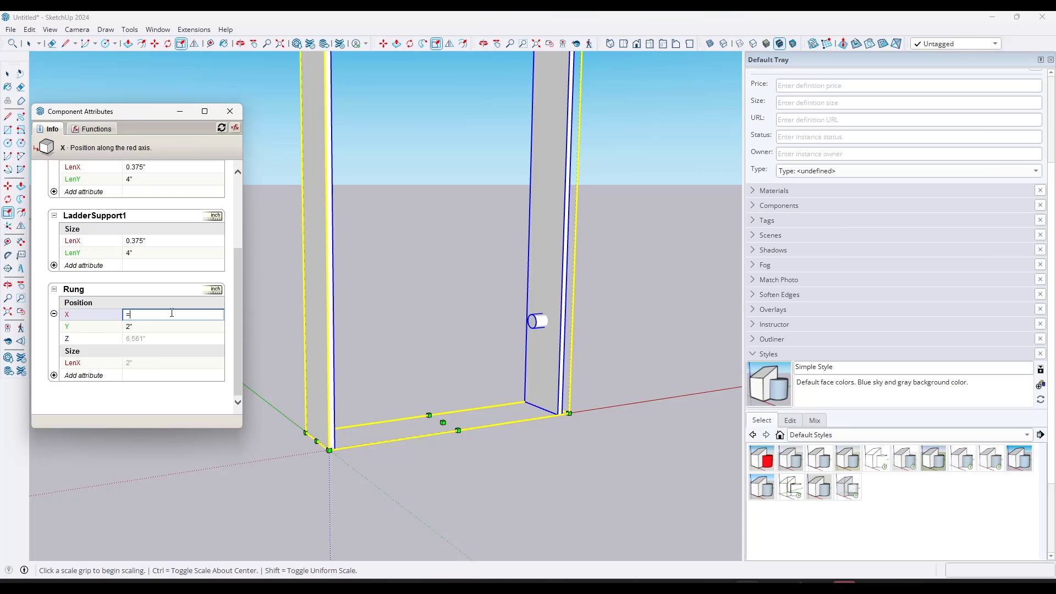
{"action": "type", "text": "3/8"}
{"action": "key", "text": "Return"}
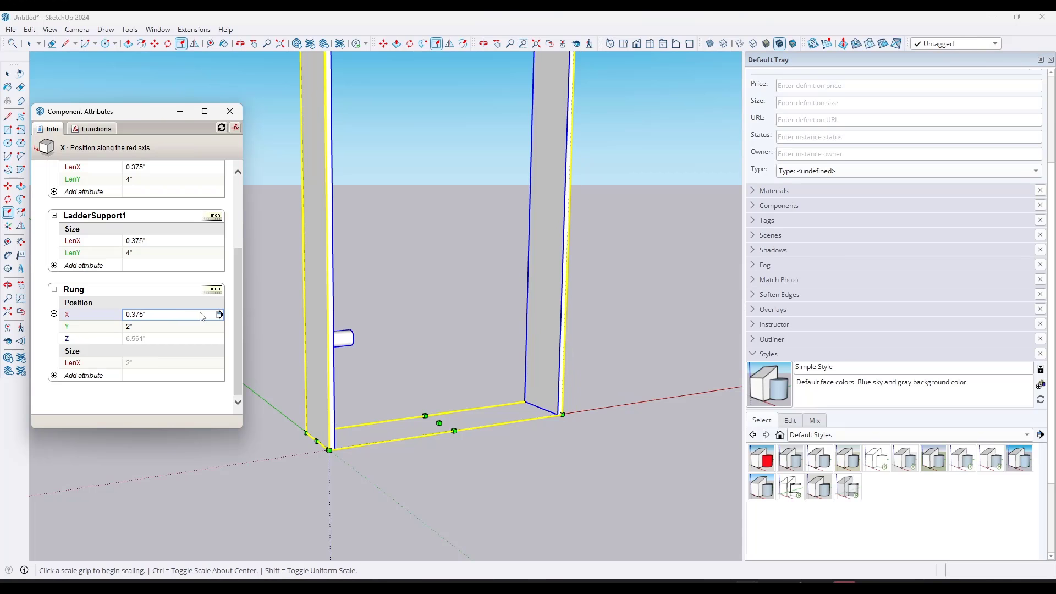
Step: Add the LenY size attribute to the Rung component
{"action": "middle_click_drag", "start_coordinate": [512, 363], "coordinate": [418, 403]}
{"action": "scroll", "coordinate": [364, 340], "scroll_direction": "down", "scroll_amount": 2}
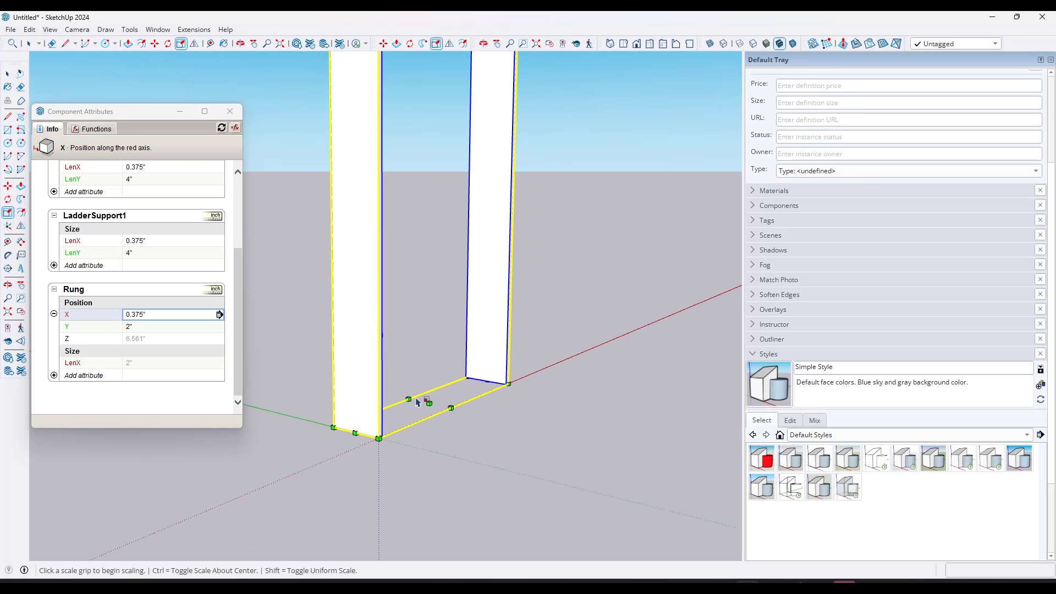
{"action": "middle_click_drag", "start_coordinate": [378, 437], "coordinate": [299, 331]}
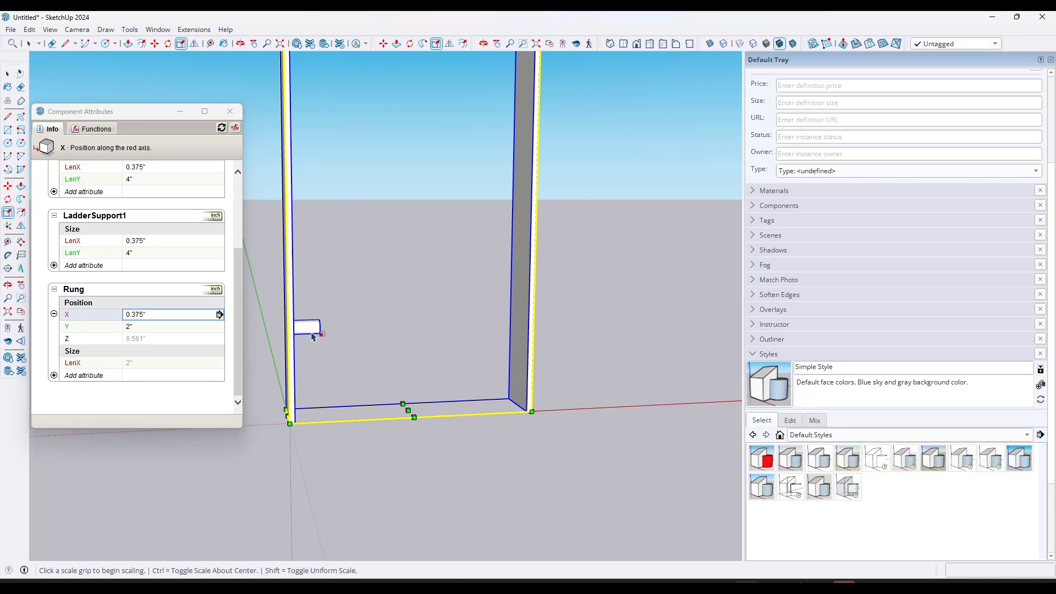
{"action": "left_click", "coordinate": [75, 379]}
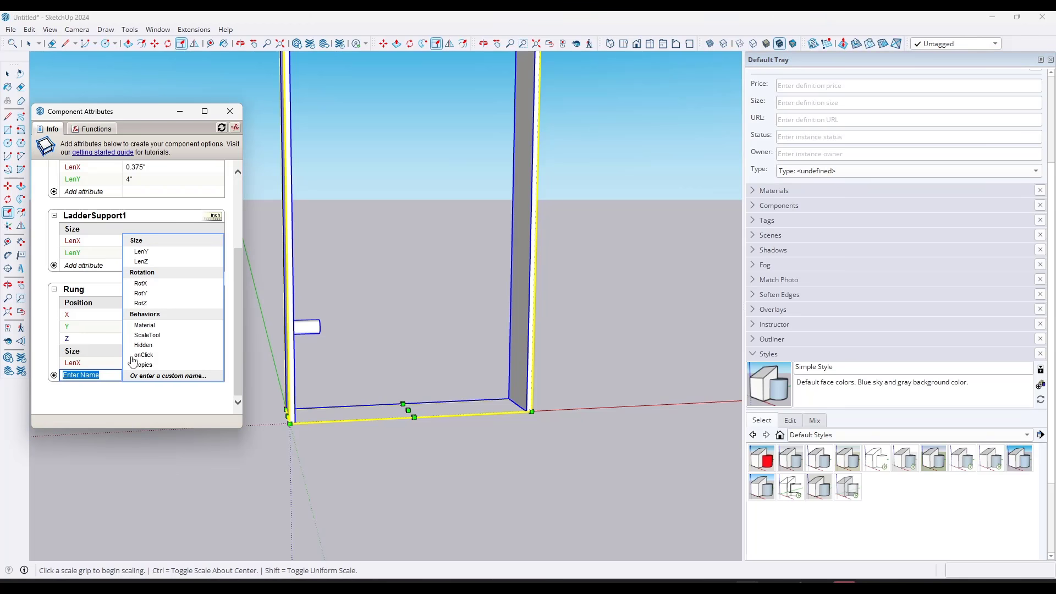
{"action": "left_click", "coordinate": [148, 253]}
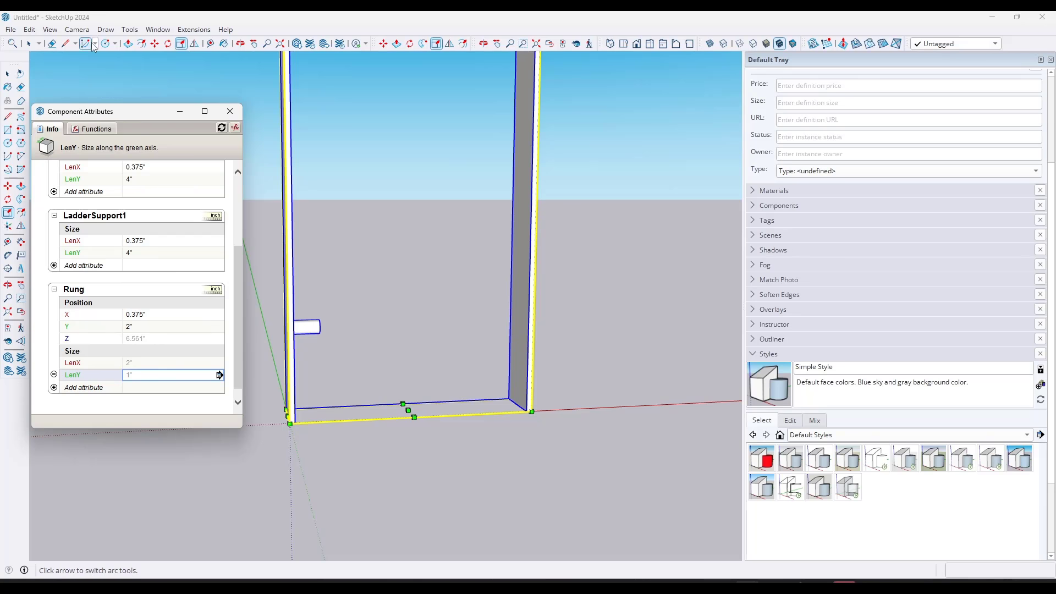
Step: Measure the distance between the two supports along the base and review the Ladder's and Rung's size attributes
{"action": "left_click", "coordinate": [211, 44]}
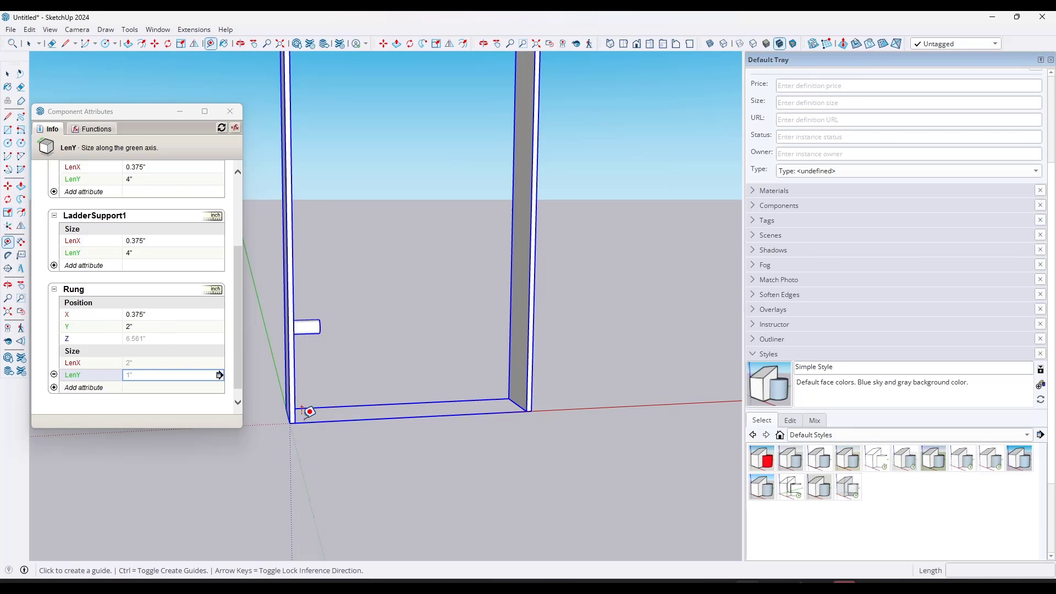
{"action": "left_click", "coordinate": [292, 421]}
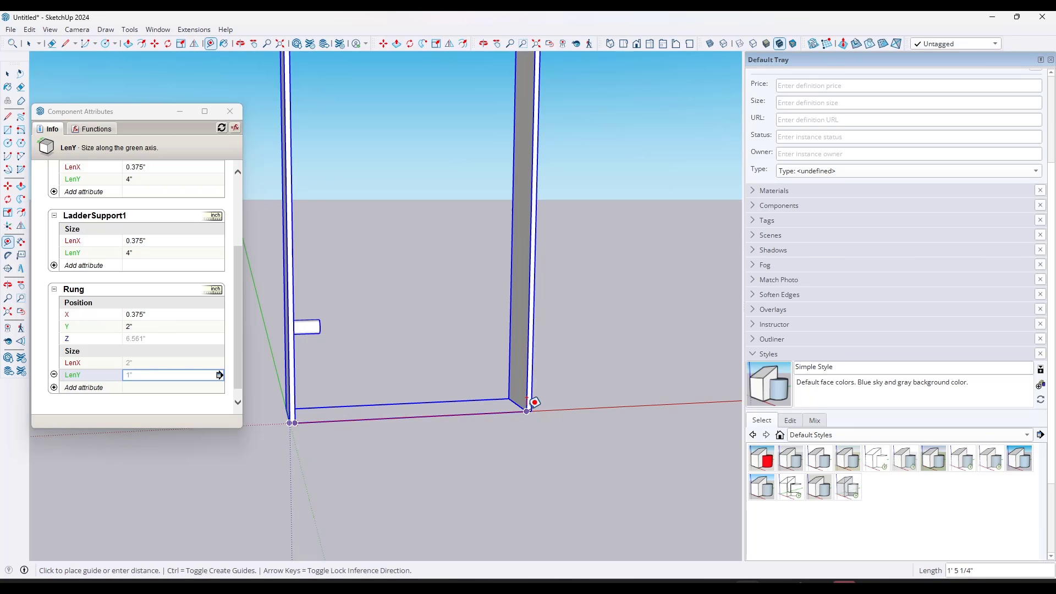
{"action": "key", "text": "space"}
{"action": "scroll", "coordinate": [327, 380], "scroll_direction": "up", "scroll_amount": 3}
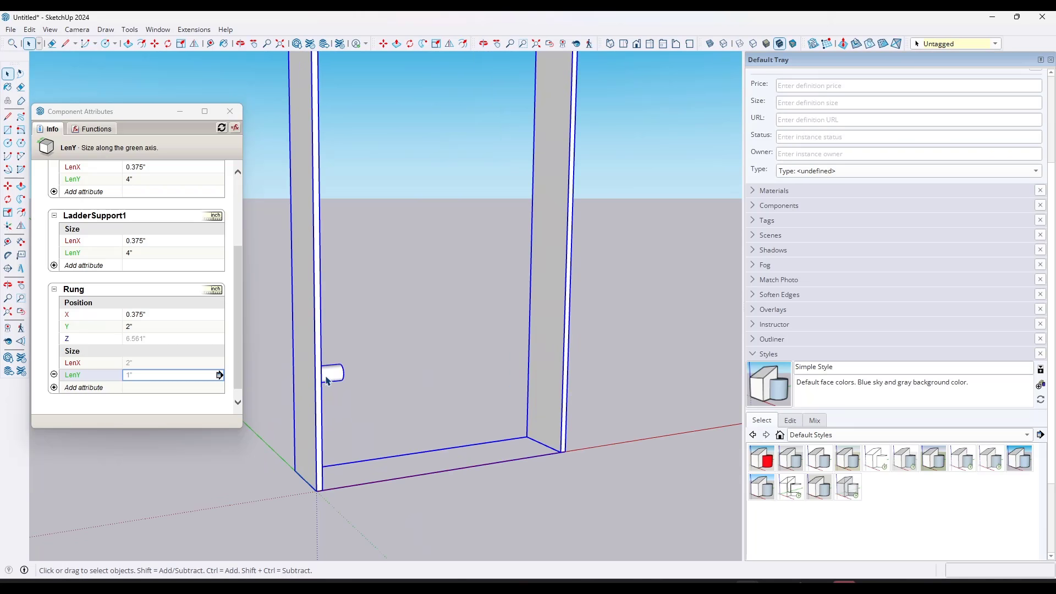
{"action": "scroll", "coordinate": [118, 222], "scroll_direction": "up", "scroll_amount": 4}
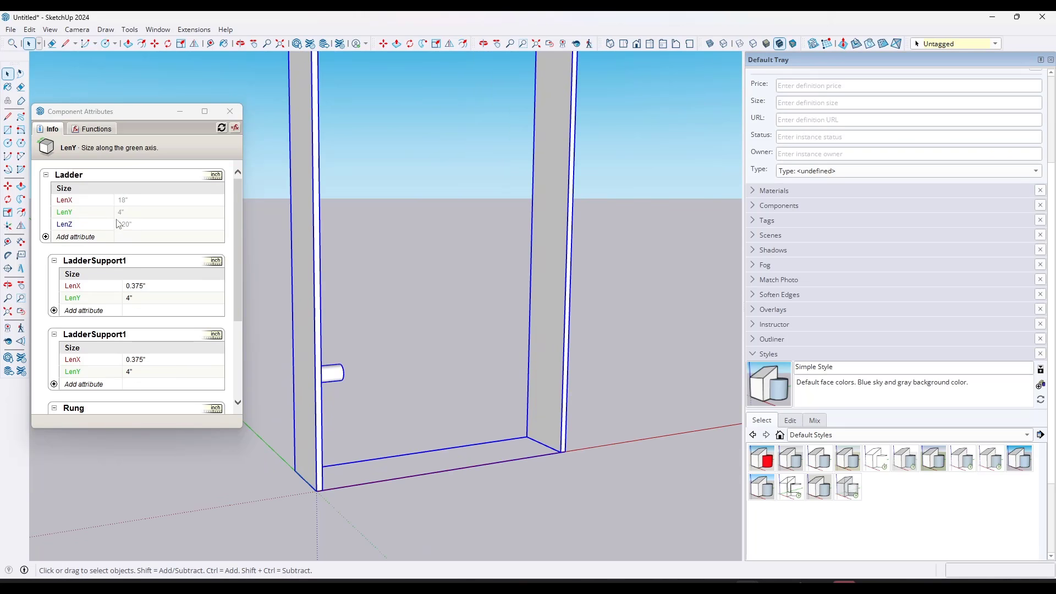
{"action": "scroll", "coordinate": [132, 242], "scroll_direction": "down", "scroll_amount": 4}
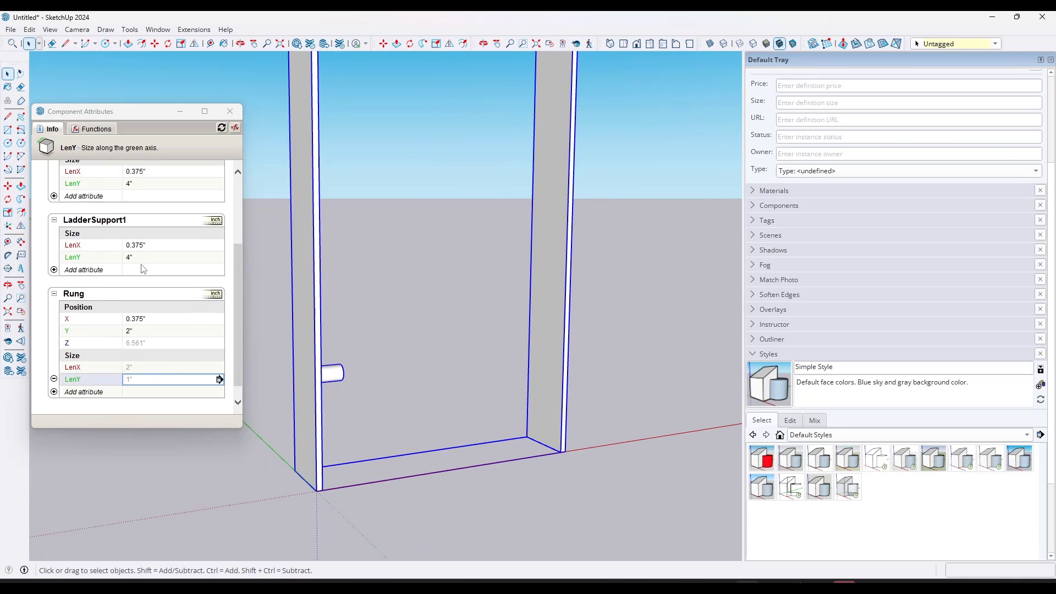
Step: Set the Rung's LenY with a formula that references the Ladder's LenX
{"action": "left_click", "coordinate": [152, 363]}
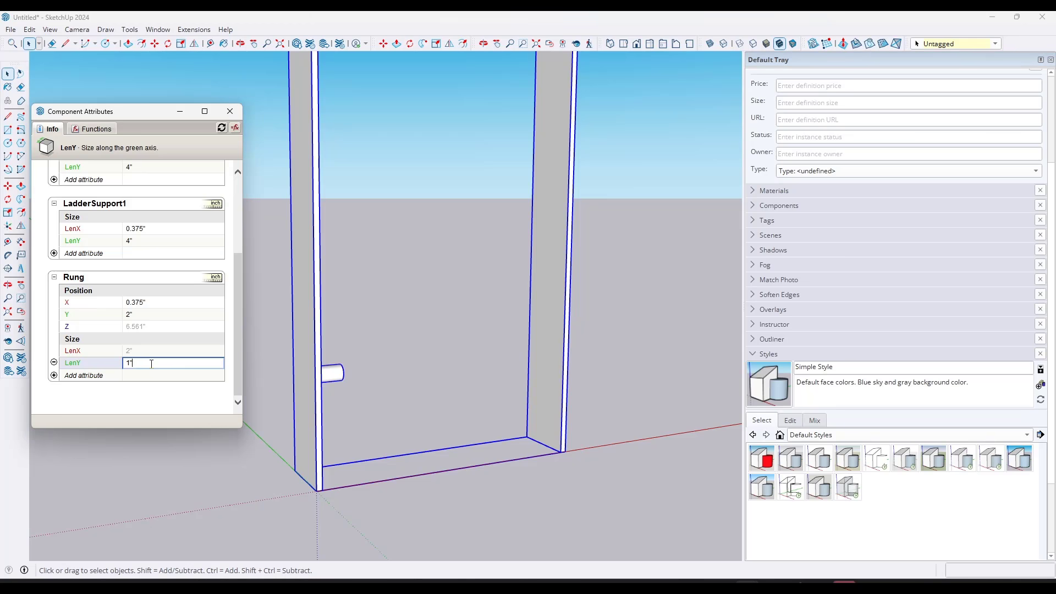
{"action": "type", "text": "="}
{"action": "scroll", "coordinate": [119, 264], "scroll_direction": "up", "scroll_amount": 4}
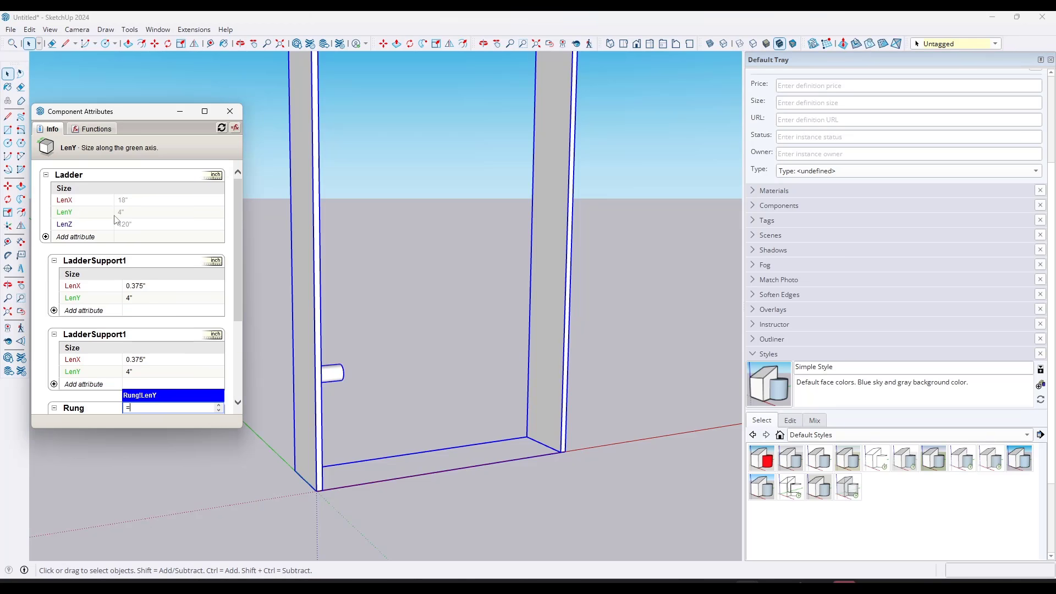
{"action": "left_click", "coordinate": [130, 201]}
{"action": "key", "text": "Return"}
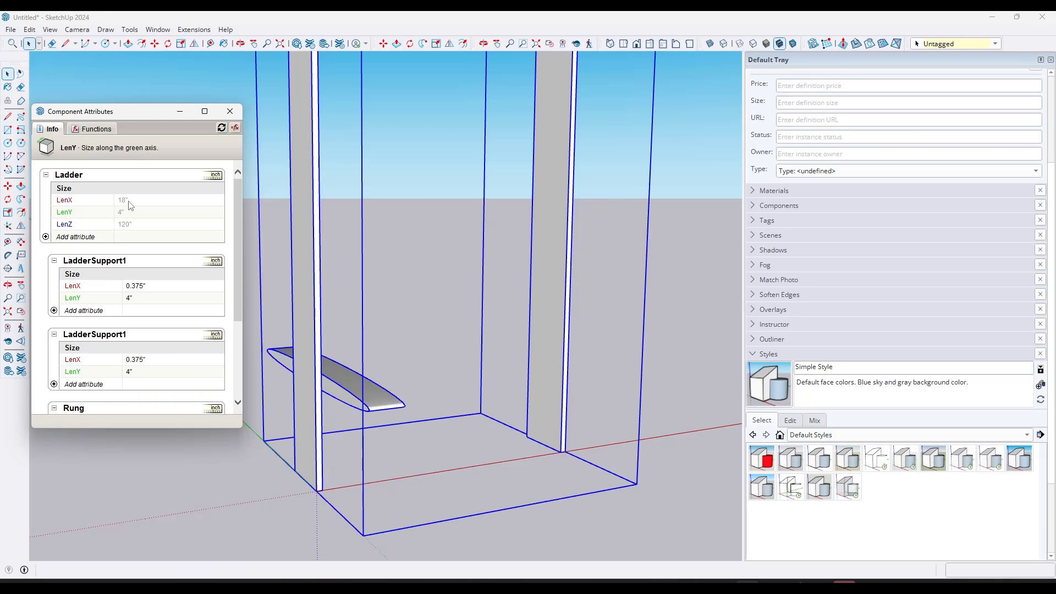
{"action": "scroll", "coordinate": [160, 277], "scroll_direction": "down", "scroll_amount": 5}
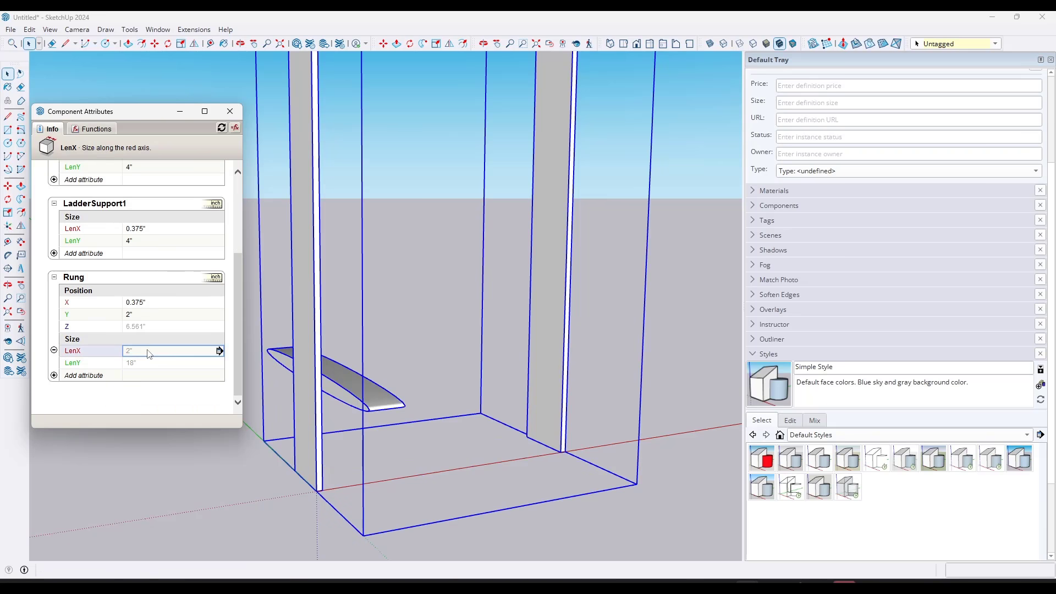
Step: Set the Rung's LenX with the formula =Ladder!LenX
{"action": "left_click", "coordinate": [419, 374]}
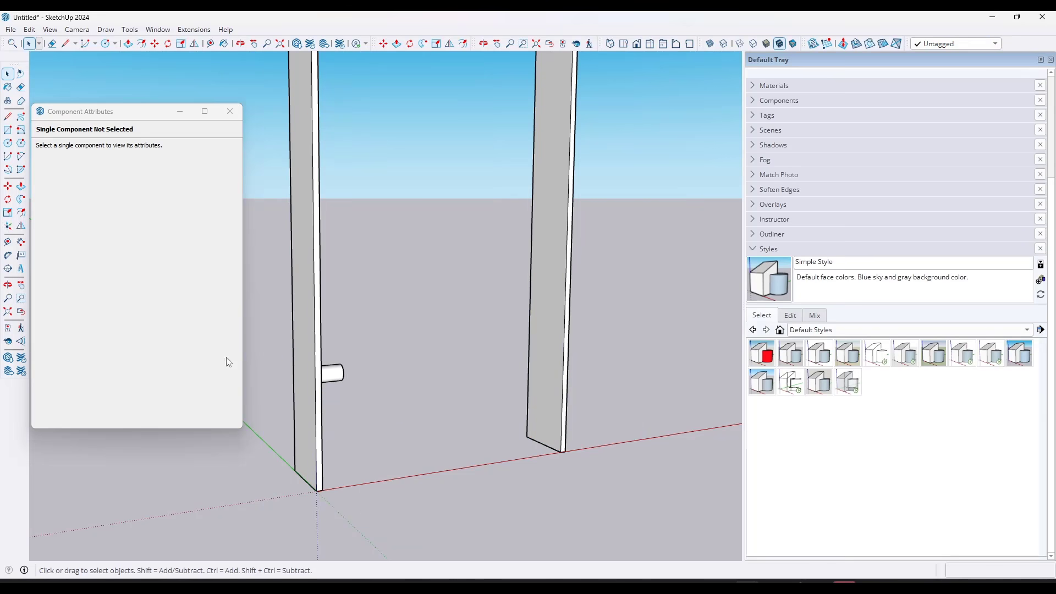
{"action": "left_click", "coordinate": [331, 373]}
{"action": "left_click", "coordinate": [147, 350]}
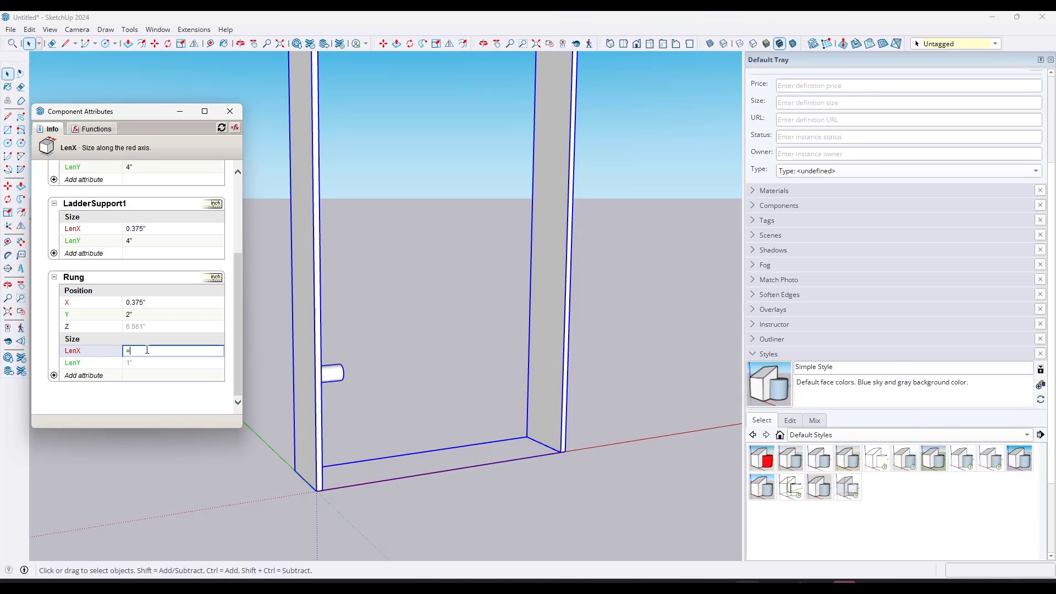
{"action": "scroll", "coordinate": [160, 305], "scroll_direction": "up", "scroll_amount": 3}
{"action": "left_click", "coordinate": [124, 203]}
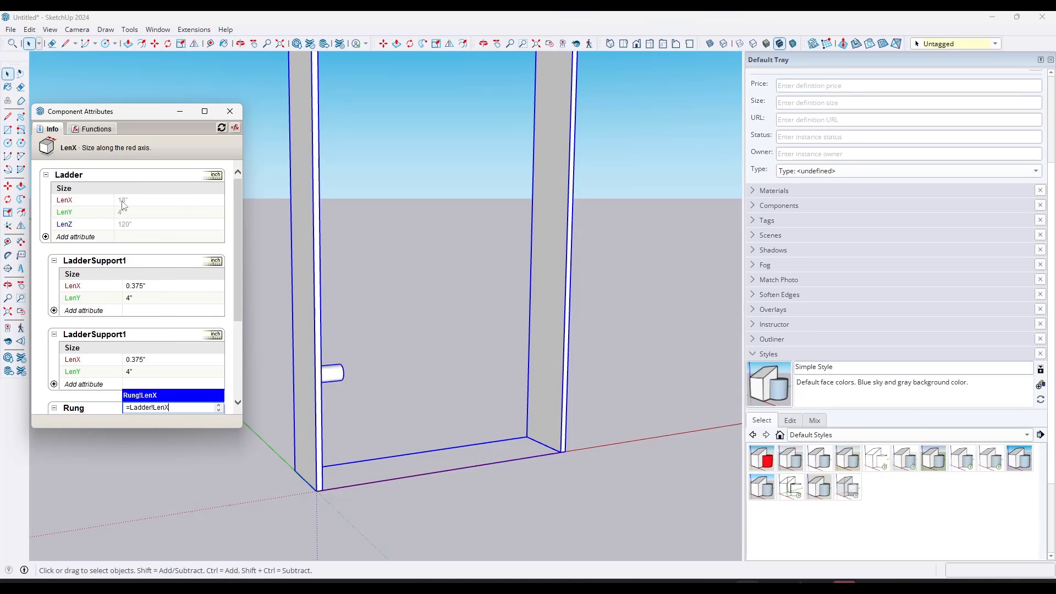
{"action": "key", "text": "Return"}
Step: Inspect how both ends of the rung meet the inner faces of the ladder supports
{"action": "key", "text": "o"}
{"action": "left_click_drag", "start_coordinate": [630, 314], "coordinate": [370, 313]}
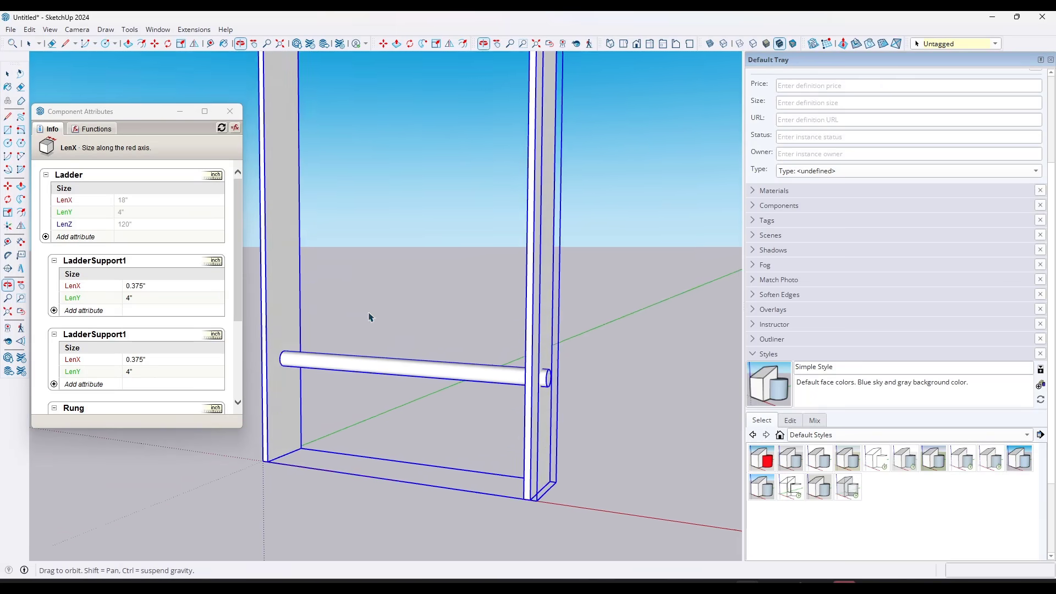
{"action": "scroll", "coordinate": [549, 377], "scroll_direction": "up", "scroll_amount": 3}
{"action": "left_click_drag", "start_coordinate": [549, 377], "coordinate": [618, 381]}
{"action": "scroll", "coordinate": [618, 381], "scroll_direction": "down", "scroll_amount": 6}
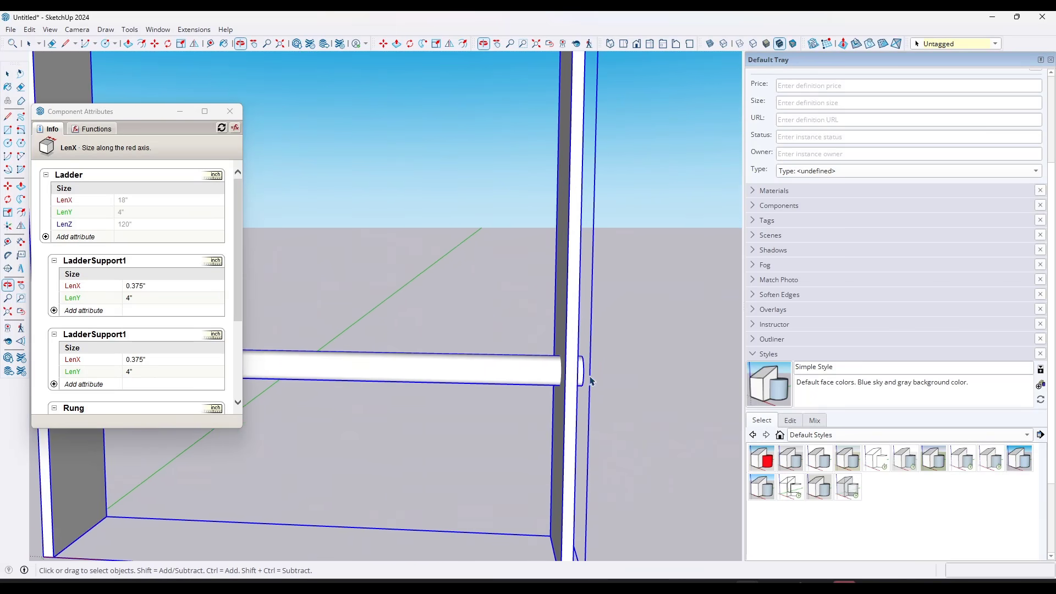
{"action": "scroll", "coordinate": [641, 427], "scroll_direction": "up", "scroll_amount": 3}
{"action": "scroll", "coordinate": [564, 439], "scroll_direction": "up", "scroll_amount": 2}
{"action": "key", "text": "space"}
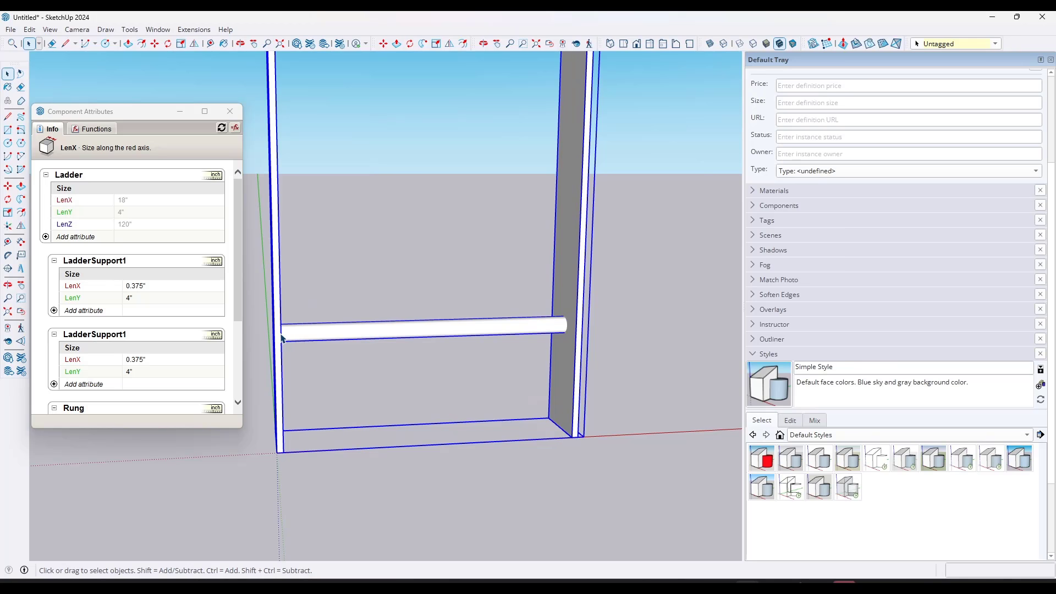
Step: Extend the Rung's LenX formula to subtract two support thicknesses, using LadderSupport1's LenX multiplied by 2
{"action": "scroll", "coordinate": [176, 368], "scroll_direction": "down", "scroll_amount": 3}
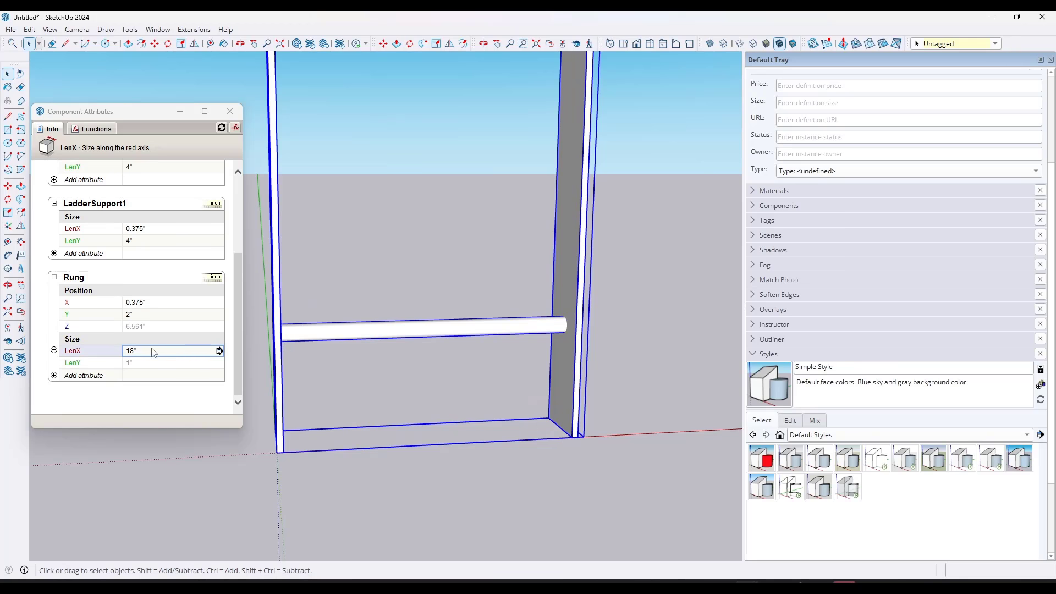
{"action": "left_click", "coordinate": [149, 352]}
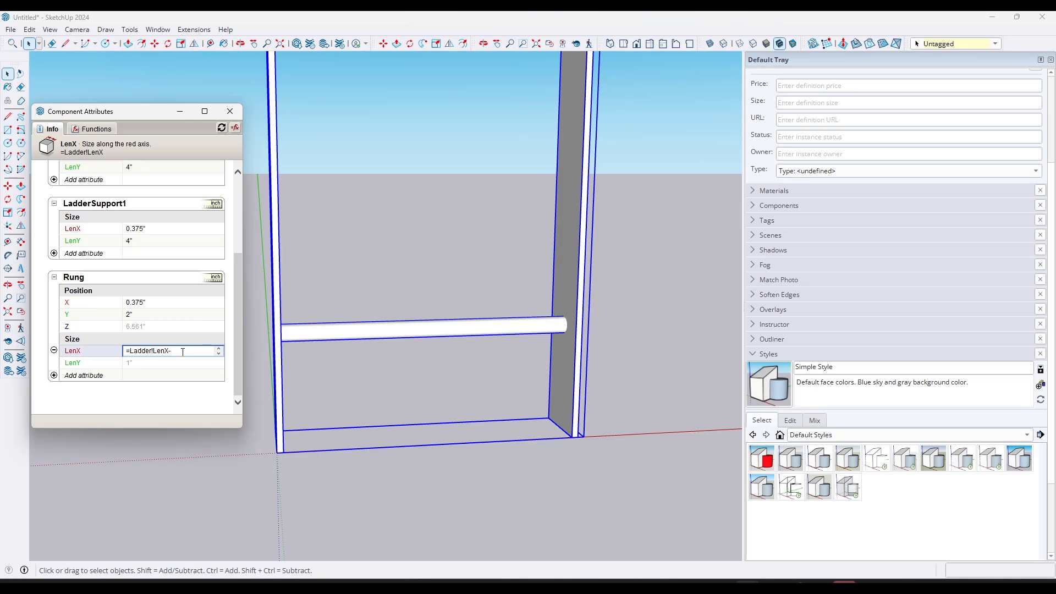
{"action": "scroll", "coordinate": [170, 242], "scroll_direction": "up", "scroll_amount": 1}
{"action": "left_click", "coordinate": [137, 270]}
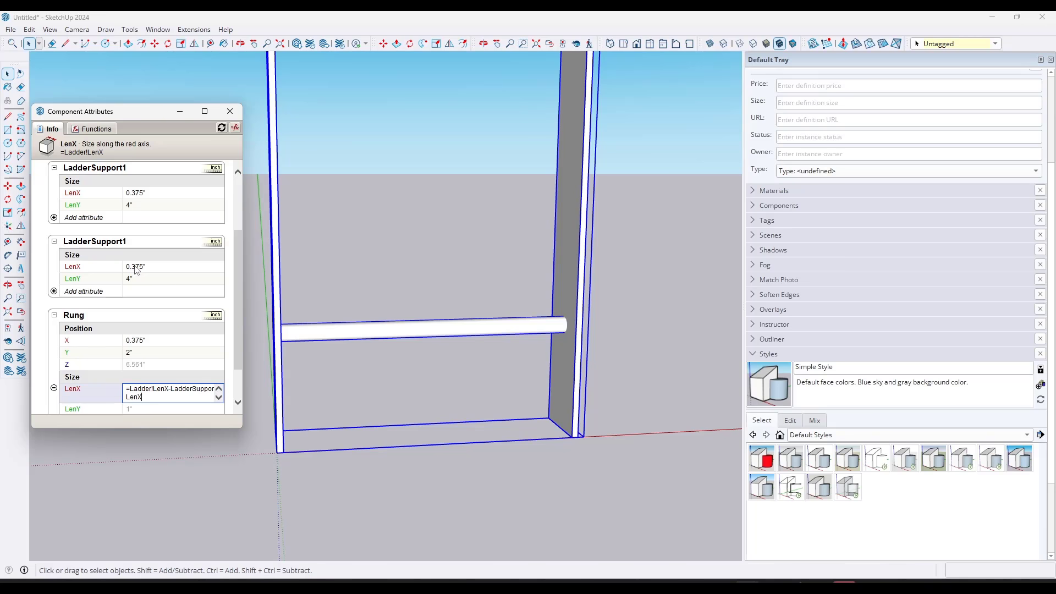
{"action": "type", "text": "*2"}
{"action": "key", "text": "Return"}
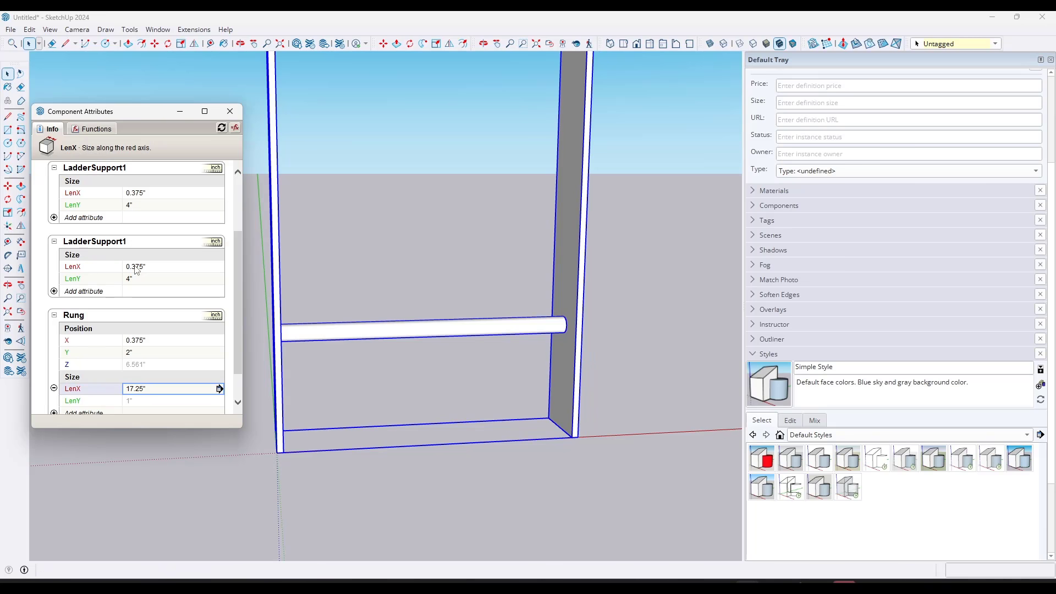
Step: Test the rung's length by scaling the ladder along the red axis by about 2.15, and undo the scaling
{"action": "key", "text": "o"}
{"action": "left_click_drag", "start_coordinate": [540, 402], "coordinate": [455, 217]}
{"action": "key", "text": "space"}
{"action": "key", "text": "s"}
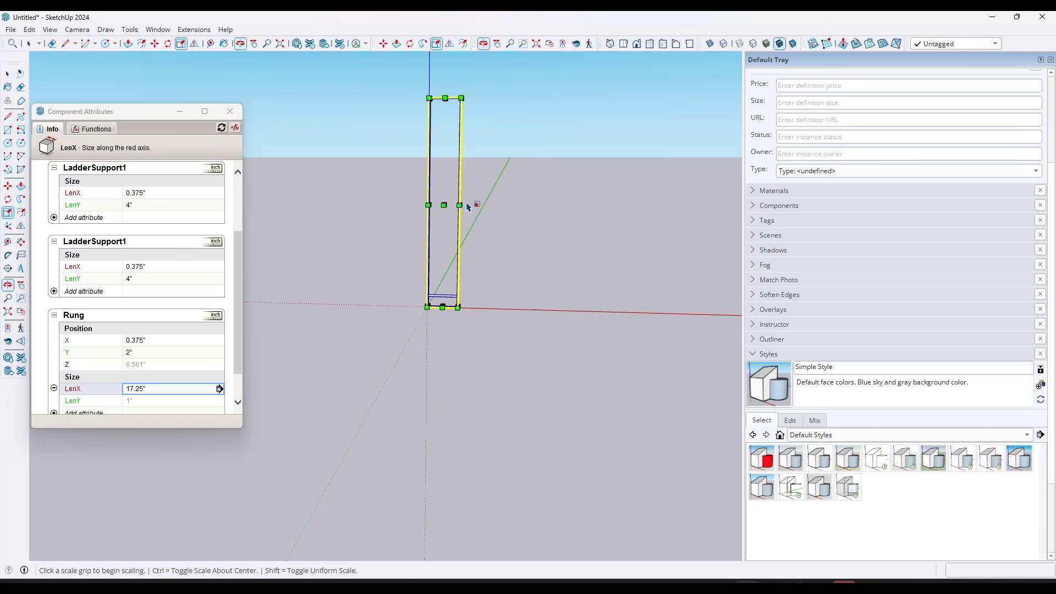
{"action": "middle_click_drag", "start_coordinate": [471, 205], "coordinate": [498, 199]}
{"action": "scroll", "coordinate": [498, 200], "scroll_direction": "up", "scroll_amount": 3}
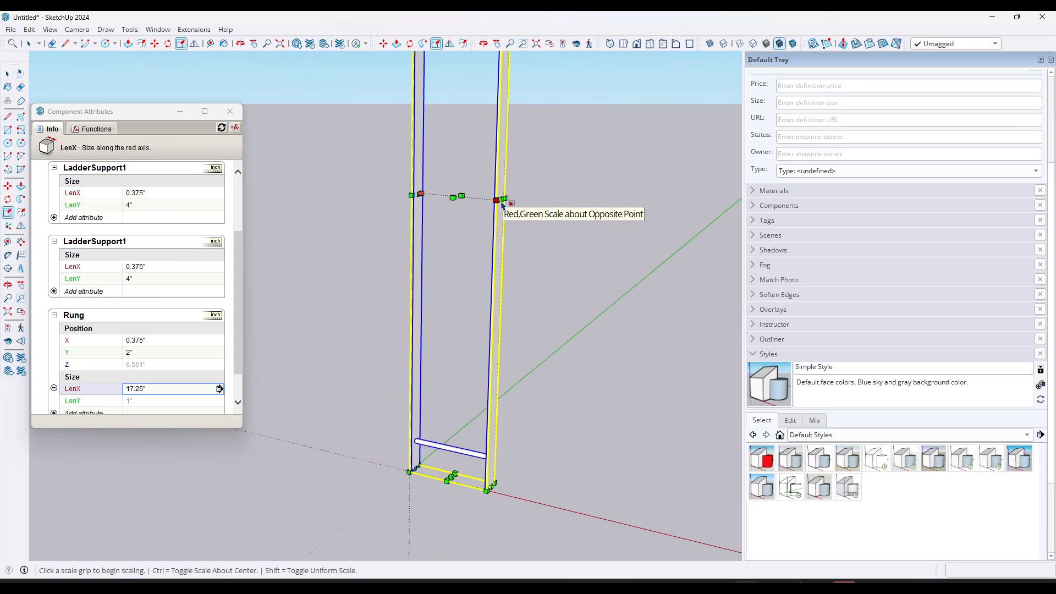
{"action": "left_click", "coordinate": [498, 201]}
{"action": "scroll", "coordinate": [584, 255], "scroll_direction": "down", "scroll_amount": 5}
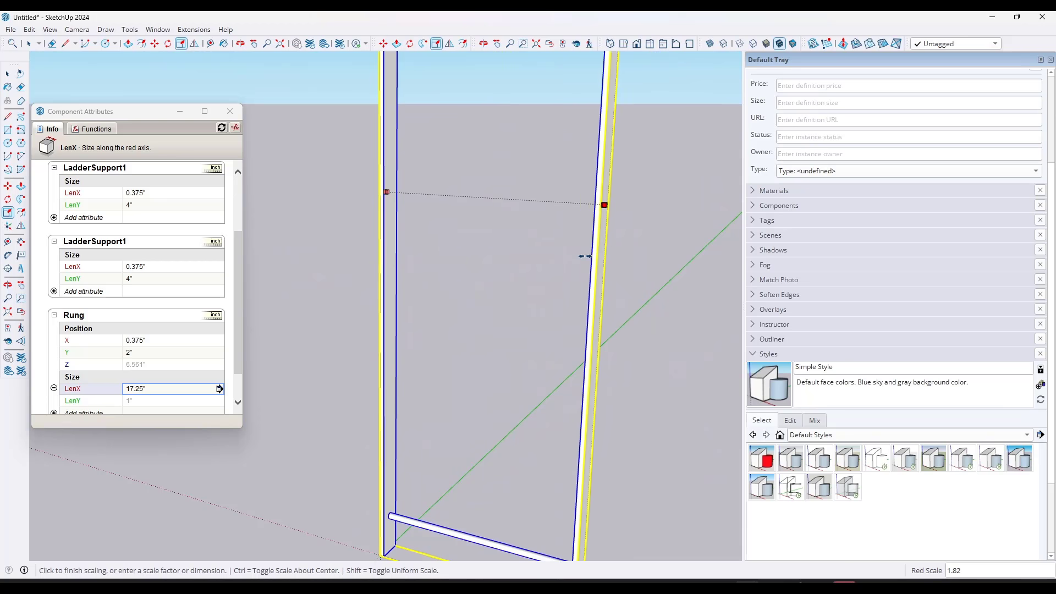
{"action": "left_click", "coordinate": [573, 286]}
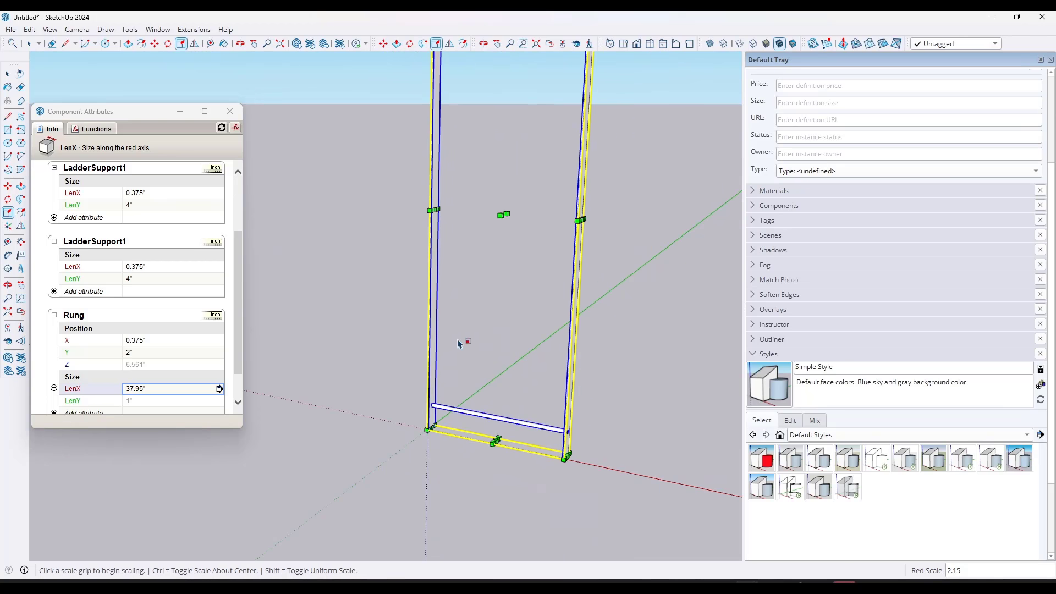
{"action": "middle_click_drag", "start_coordinate": [464, 341], "coordinate": [559, 385]}
{"action": "scroll", "coordinate": [463, 411], "scroll_direction": "up", "scroll_amount": 2}
{"action": "middle_click_drag", "start_coordinate": [463, 411], "coordinate": [484, 423]}
{"action": "scroll", "coordinate": [473, 385], "scroll_direction": "up", "scroll_amount": 3}
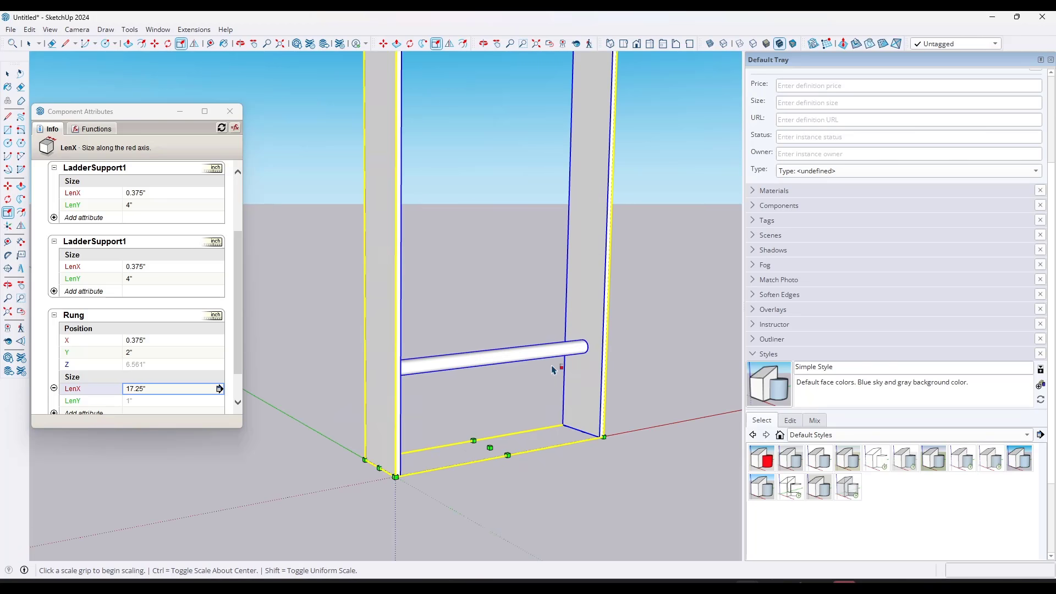
Step: Fix the Rung's LenY size with the formula =1
{"action": "key", "text": "space"}
{"action": "left_click", "coordinate": [626, 352]}
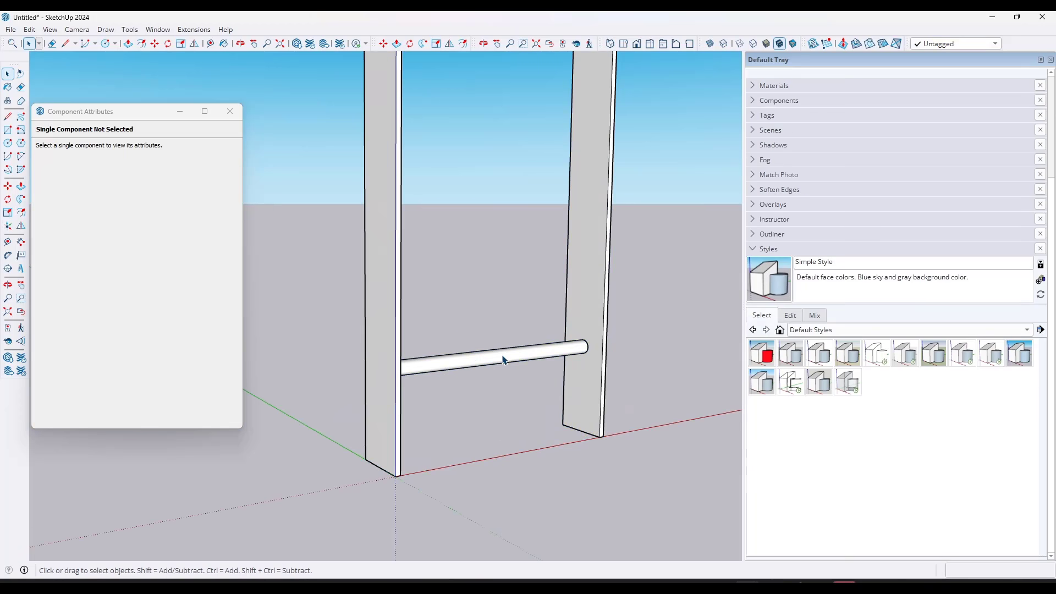
{"action": "left_click", "coordinate": [502, 358]}
{"action": "scroll", "coordinate": [118, 352], "scroll_direction": "down", "scroll_amount": 2}
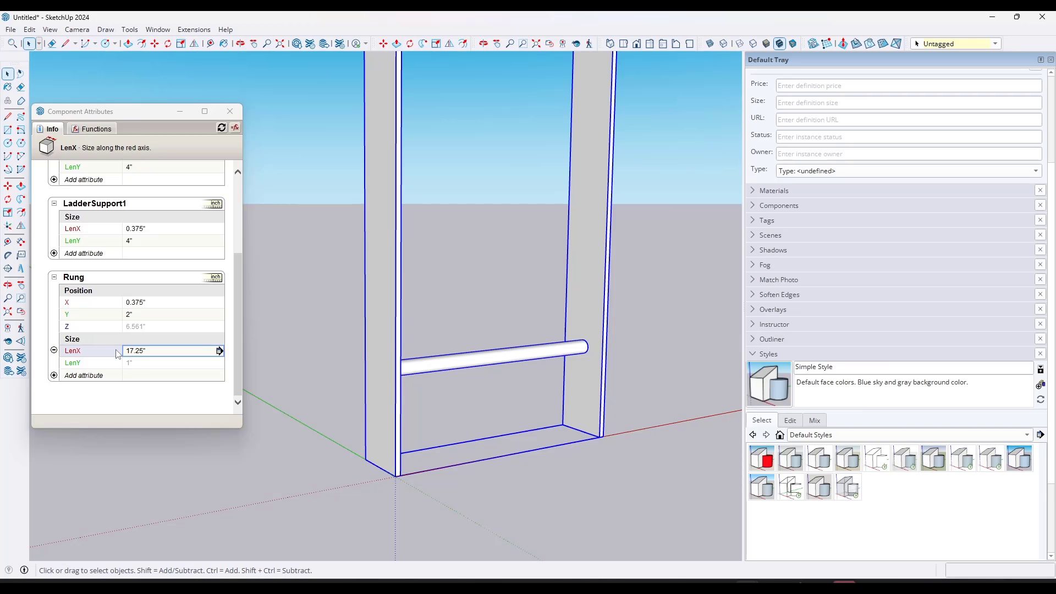
{"action": "left_click", "coordinate": [145, 368]}
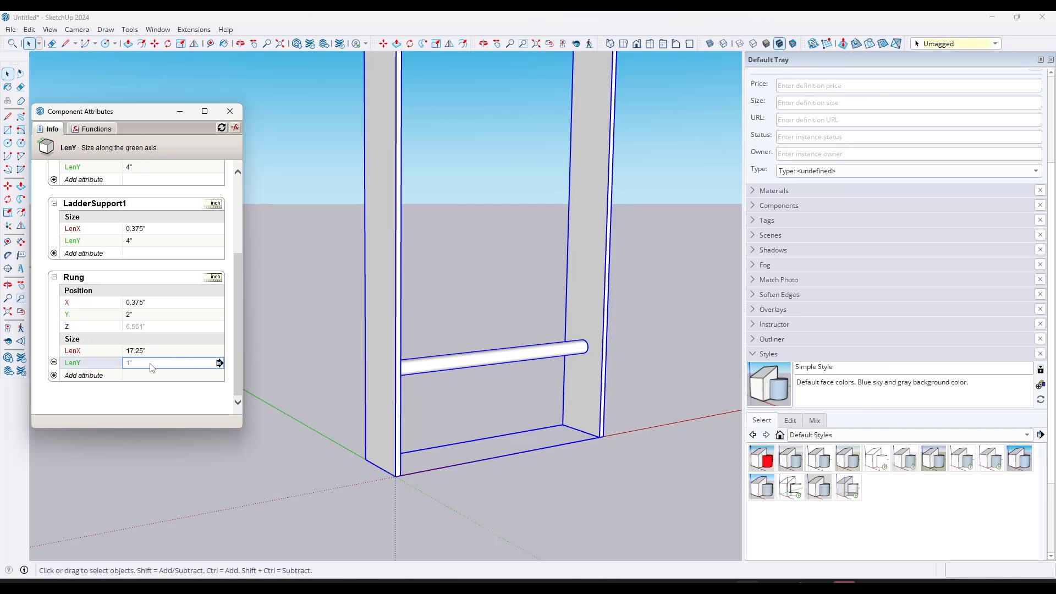
{"action": "left_click", "coordinate": [151, 366]}
{"action": "type", "text": "=1"}
{"action": "key", "text": "Return"}
Step: Test the rung's fixed depth by scaling the ladder along the green axis by about 9.49, and undo the scaling
{"action": "scroll", "coordinate": [528, 217], "scroll_direction": "down", "scroll_amount": 6}
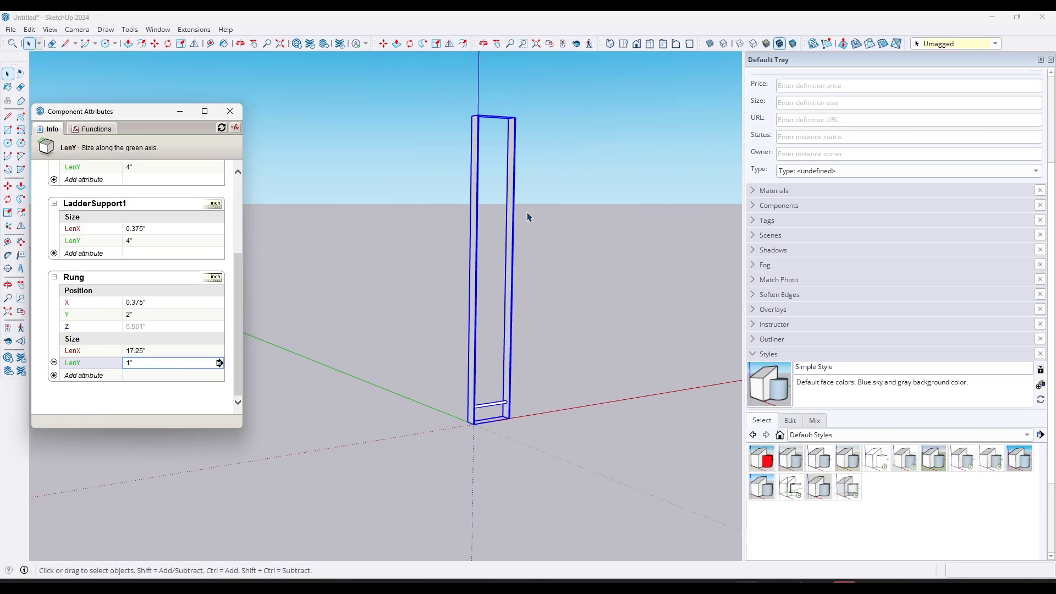
{"action": "left_click", "coordinate": [483, 314]}
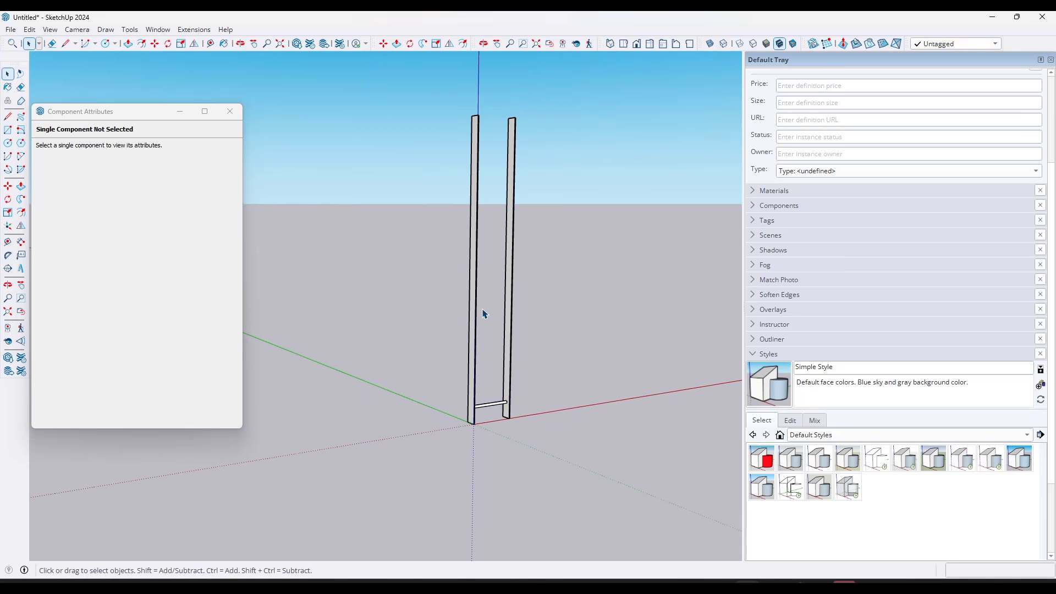
{"action": "left_click", "coordinate": [483, 314]}
{"action": "key", "text": "s"}
{"action": "left_click", "coordinate": [488, 272]}
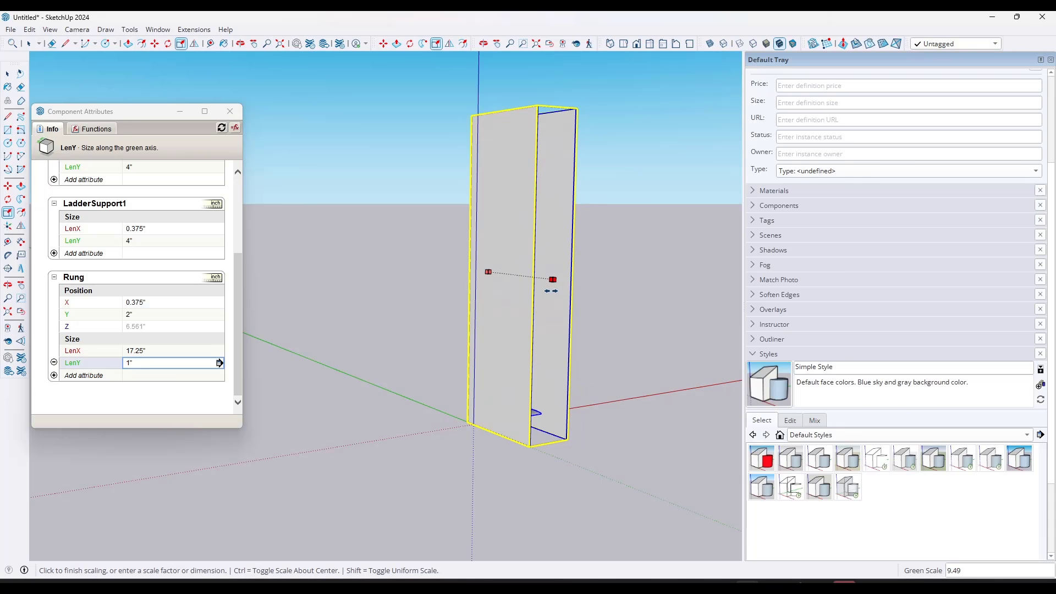
{"action": "left_click", "coordinate": [553, 279]}
{"action": "scroll", "coordinate": [581, 412], "scroll_direction": "up", "scroll_amount": 5}
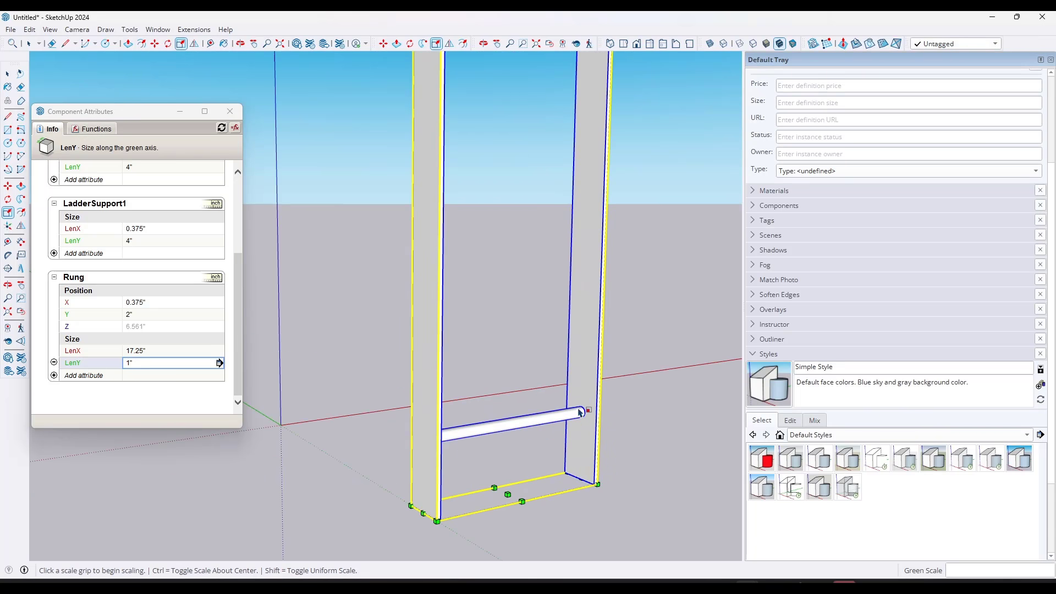
{"action": "scroll", "coordinate": [501, 434], "scroll_direction": "down", "scroll_amount": 5}
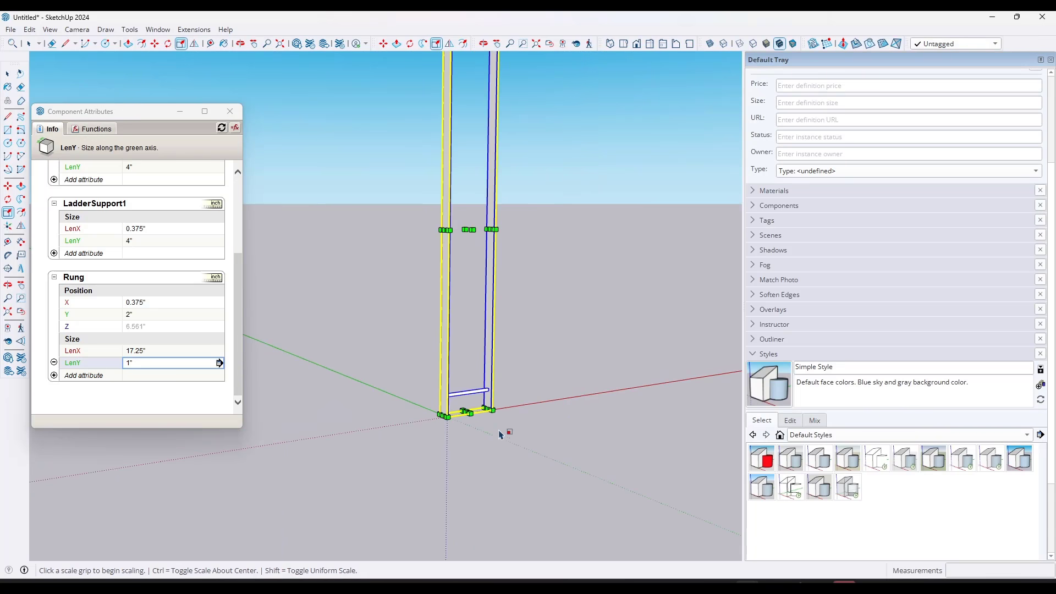
{"action": "scroll", "coordinate": [501, 435], "scroll_direction": "down", "scroll_amount": 5}
{"action": "middle_click_drag", "start_coordinate": [566, 385], "coordinate": [519, 370]}
Step: Test the rung by stretching the ladder taller along the blue axis, inspect its shape, and undo the scaling
{"action": "key", "text": "s"}
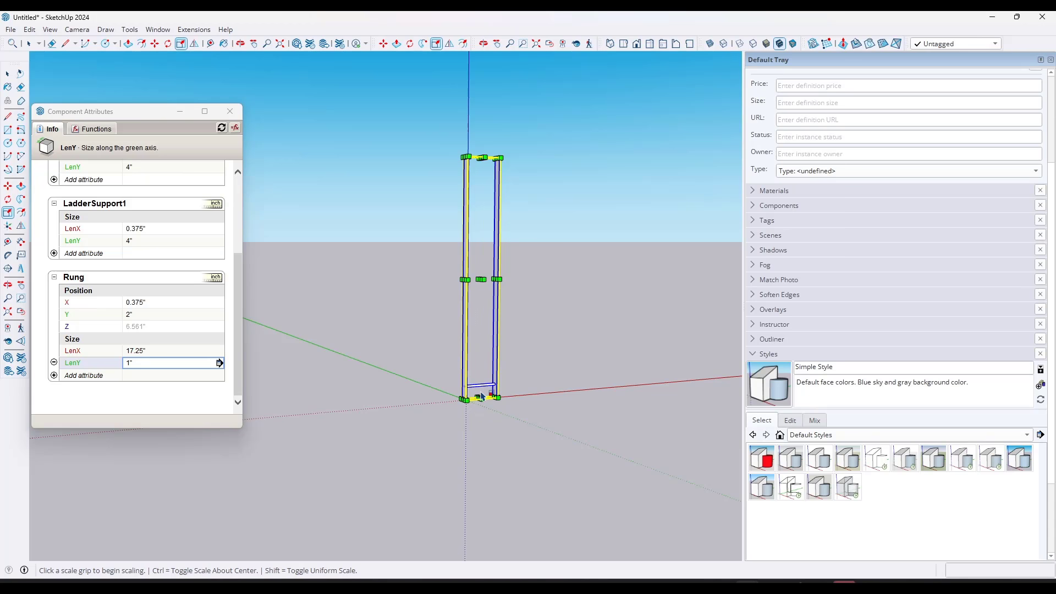
{"action": "scroll", "coordinate": [480, 158], "scroll_direction": "up", "scroll_amount": 2}
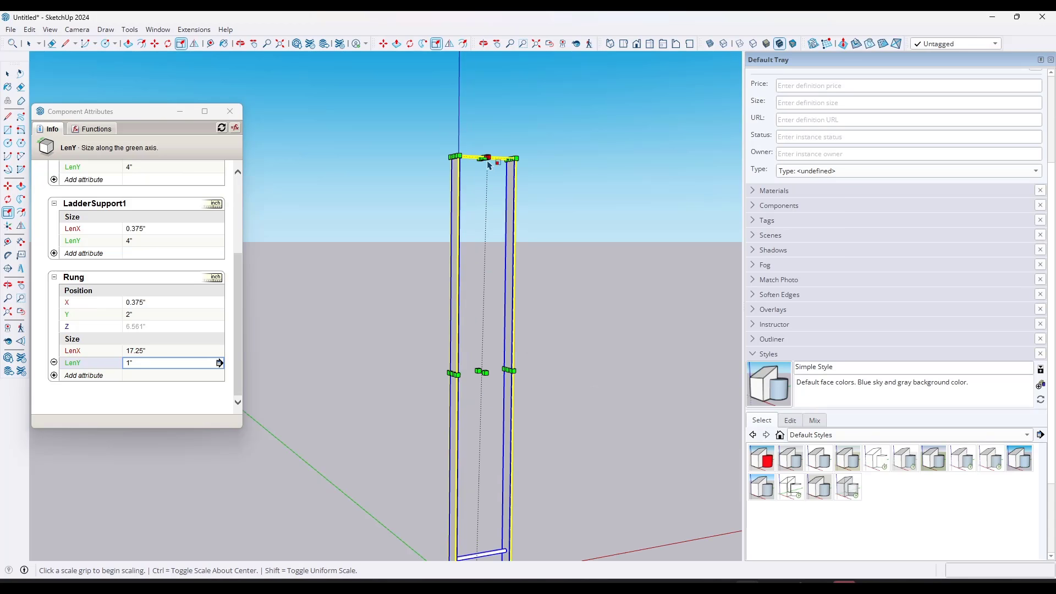
{"action": "scroll", "coordinate": [473, 156], "scroll_direction": "up", "scroll_amount": 2}
{"action": "left_click", "coordinate": [469, 155]}
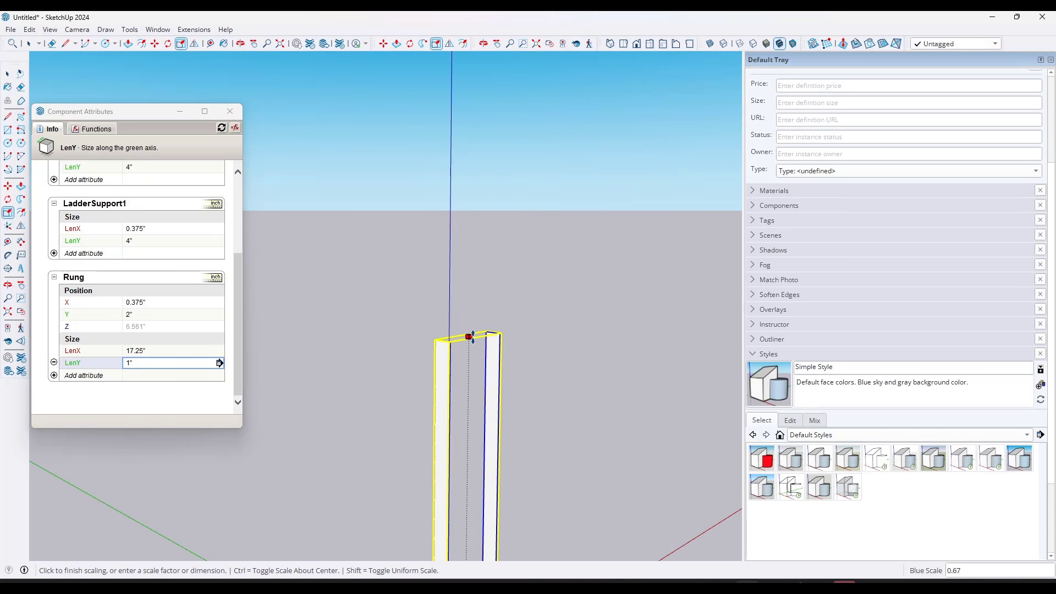
{"action": "scroll", "coordinate": [469, 319], "scroll_direction": "down", "scroll_amount": 4}
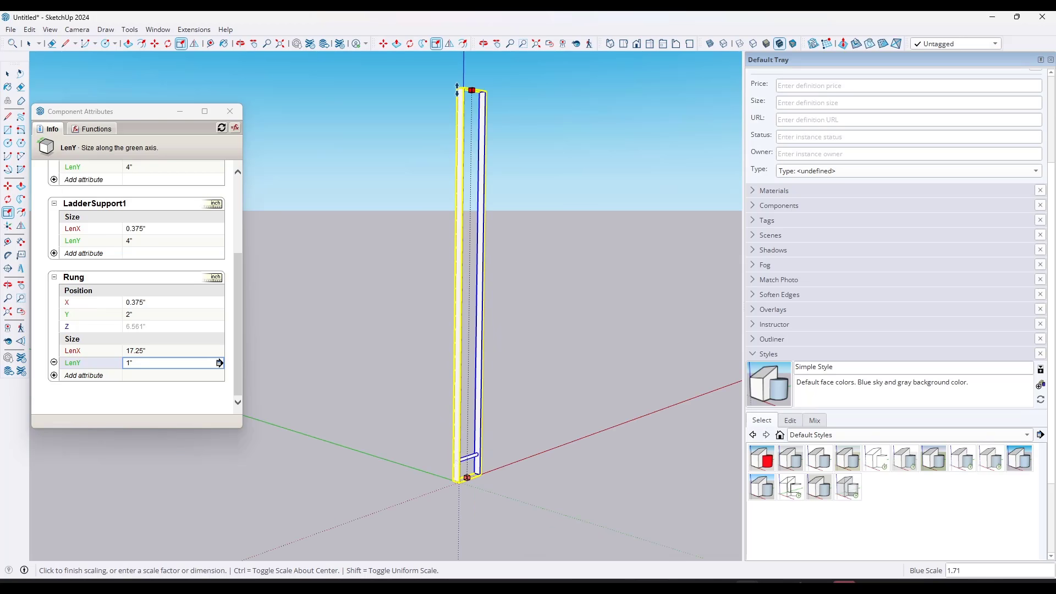
{"action": "left_click", "coordinate": [487, 190]}
{"action": "scroll", "coordinate": [476, 464], "scroll_direction": "up", "scroll_amount": 4}
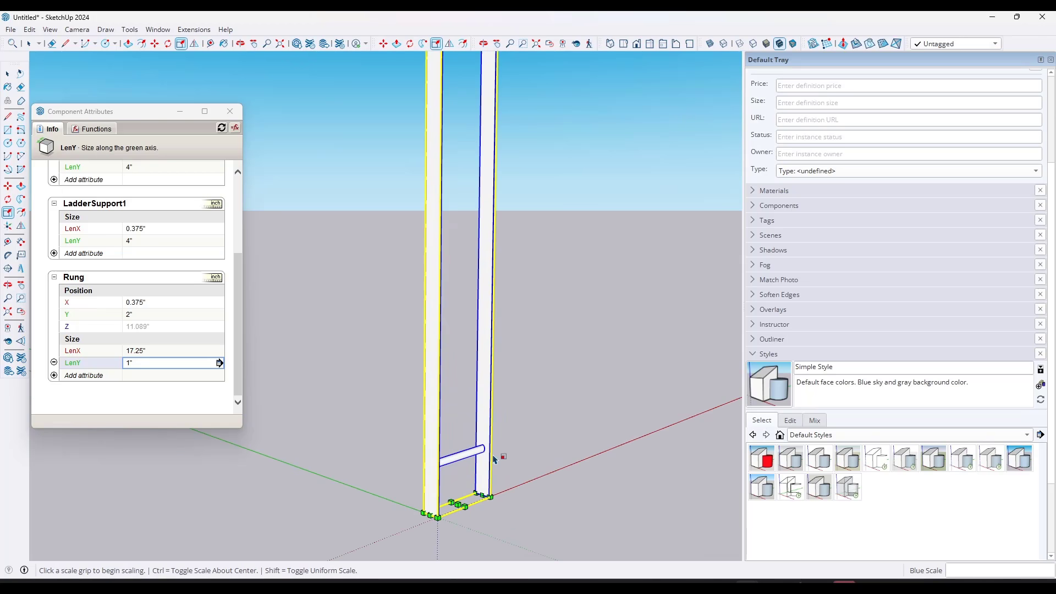
{"action": "scroll", "coordinate": [475, 462], "scroll_direction": "up", "scroll_amount": 1}
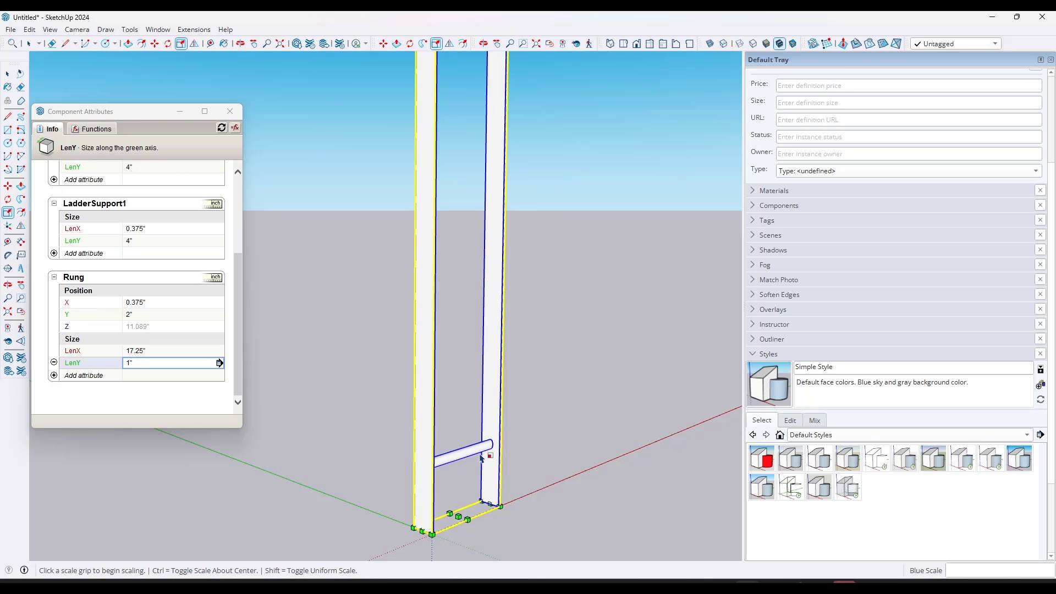
{"action": "scroll", "coordinate": [471, 457], "scroll_direction": "up", "scroll_amount": 3}
{"action": "middle_click_drag", "start_coordinate": [472, 456], "coordinate": [506, 450]}
{"action": "scroll", "coordinate": [506, 449], "scroll_direction": "down", "scroll_amount": 2}
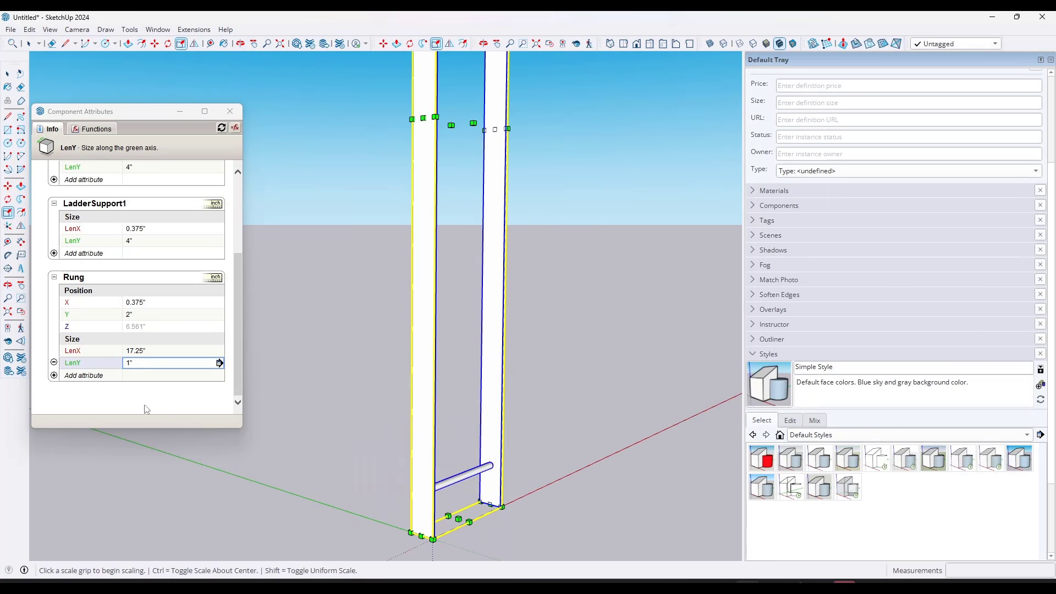
Step: Add the LenZ size attribute to the Rung component and set it to 1"
{"action": "left_click", "coordinate": [83, 376]}
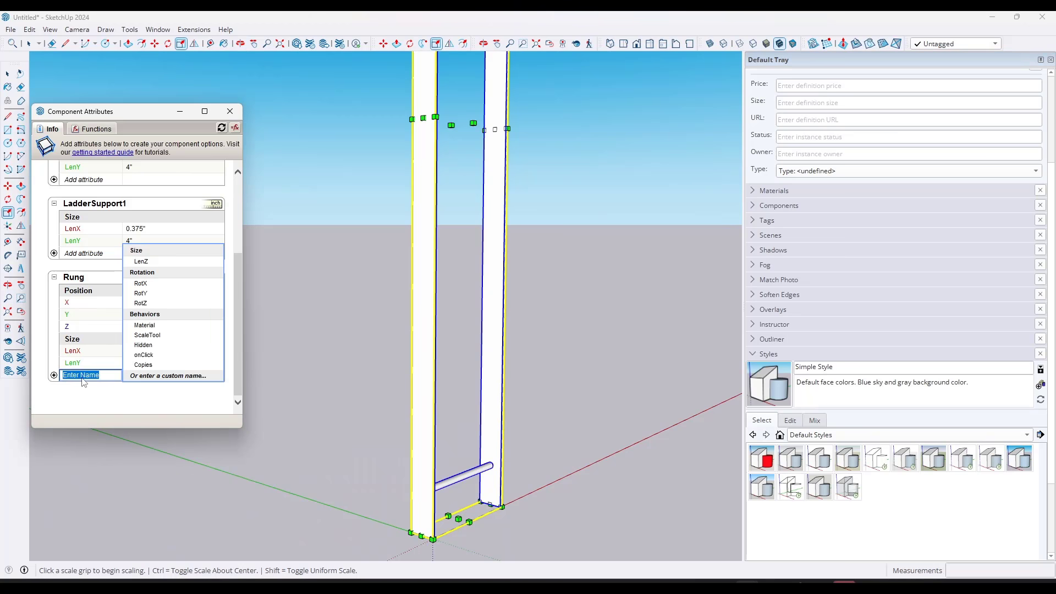
{"action": "left_click", "coordinate": [141, 261]}
{"action": "left_click", "coordinate": [144, 375]}
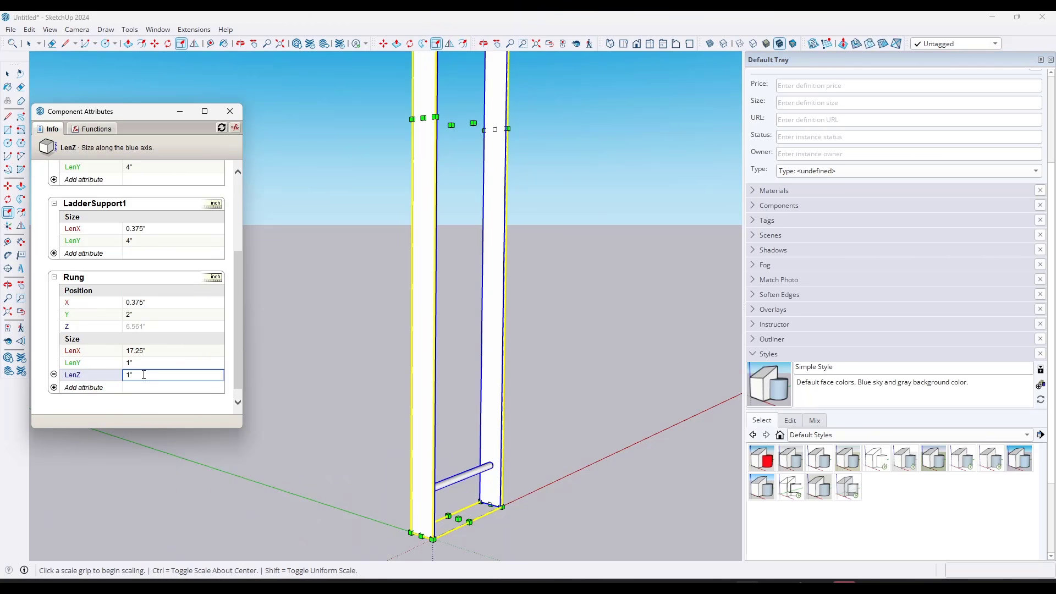
Step: Test the rung's fixed height by scaling the ladder from its base along the blue axis by about 0.68, and undo the scaling
{"action": "left_click", "coordinate": [458, 519]}
{"action": "left_click", "coordinate": [460, 267]}
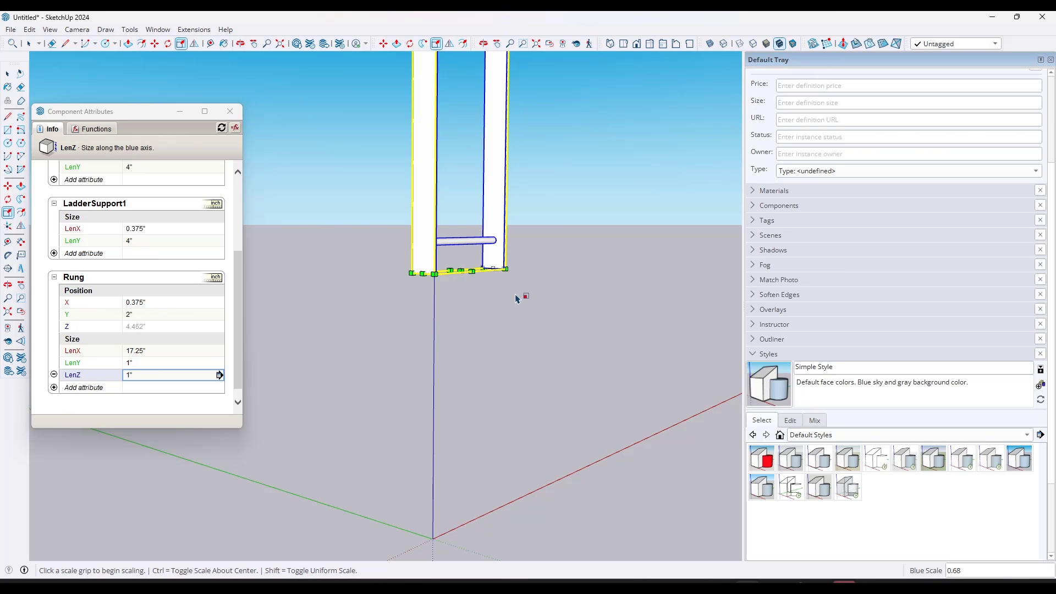
{"action": "key", "text": "ctrl+z"}
{"action": "scroll", "coordinate": [460, 350], "scroll_direction": "down", "scroll_amount": 2}
{"action": "scroll", "coordinate": [460, 350], "scroll_direction": "down", "scroll_amount": 2}
{"action": "middle_click_drag", "start_coordinate": [451, 385], "coordinate": [495, 396]}
{"action": "key", "text": "space"}
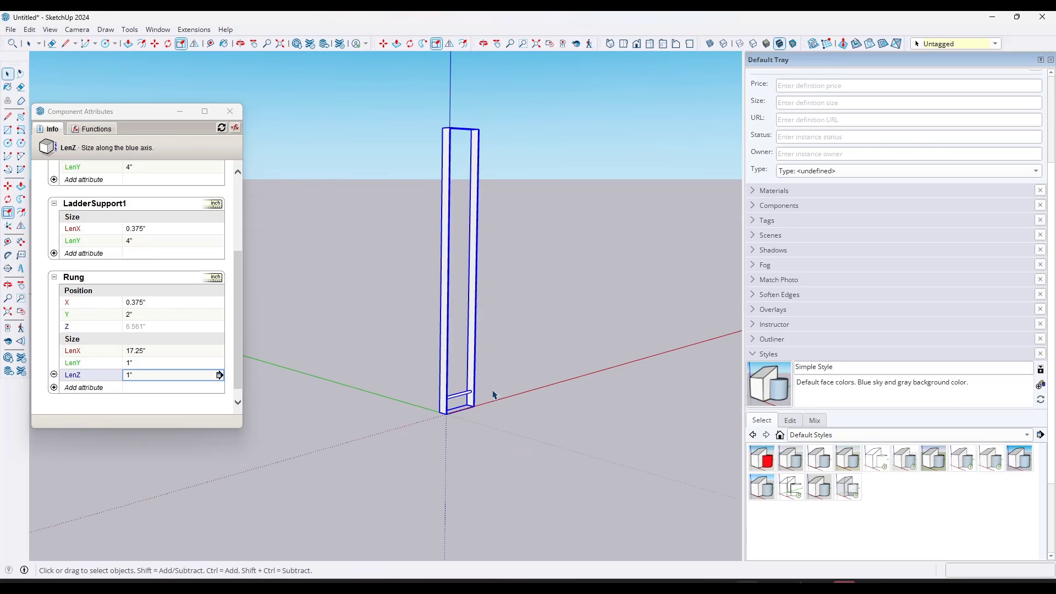
{"action": "scroll", "coordinate": [472, 374], "scroll_direction": "up", "scroll_amount": 3}
{"action": "scroll", "coordinate": [472, 374], "scroll_direction": "down", "scroll_amount": 3}
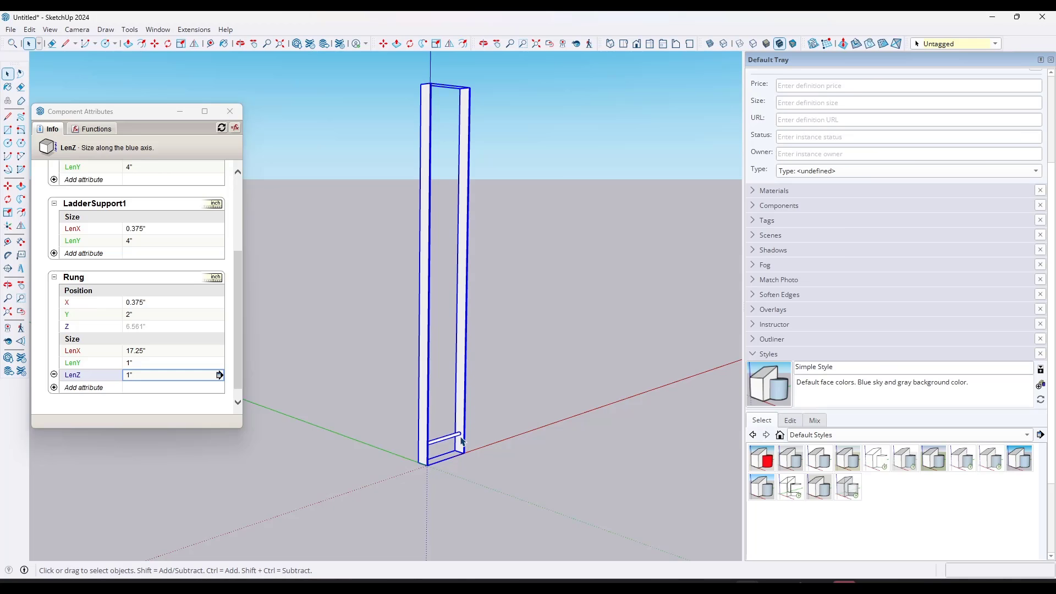
Step: Fix the Rung component's Z position at 12" above the ladder's base
{"action": "left_click", "coordinate": [219, 375]}
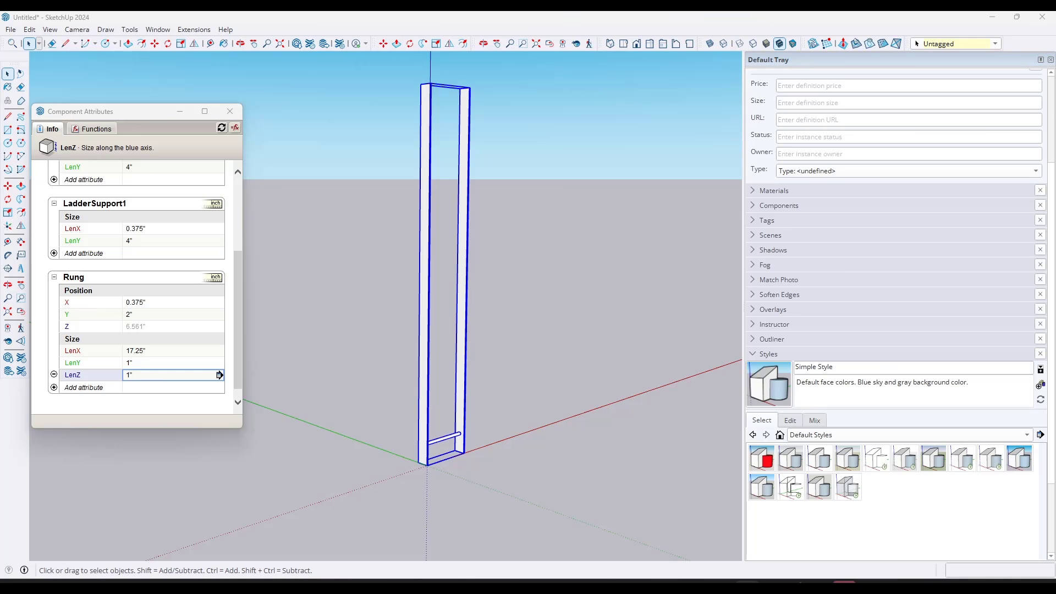
{"action": "left_click", "coordinate": [318, 388]}
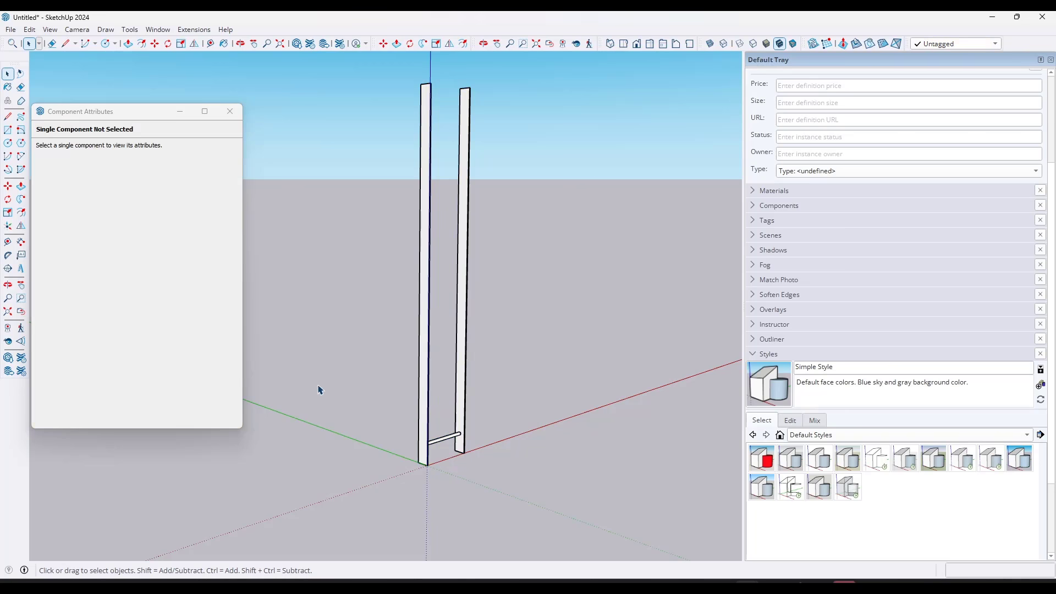
{"action": "left_click", "coordinate": [456, 441]}
{"action": "scroll", "coordinate": [443, 440], "scroll_direction": "up", "scroll_amount": 3}
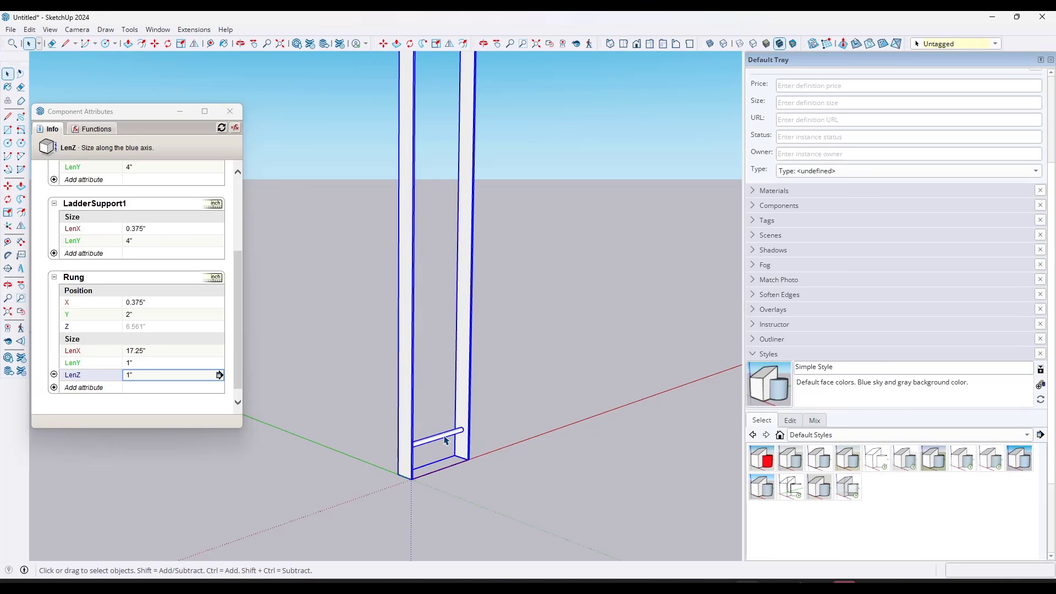
{"action": "scroll", "coordinate": [106, 328], "scroll_direction": "down", "scroll_amount": 1}
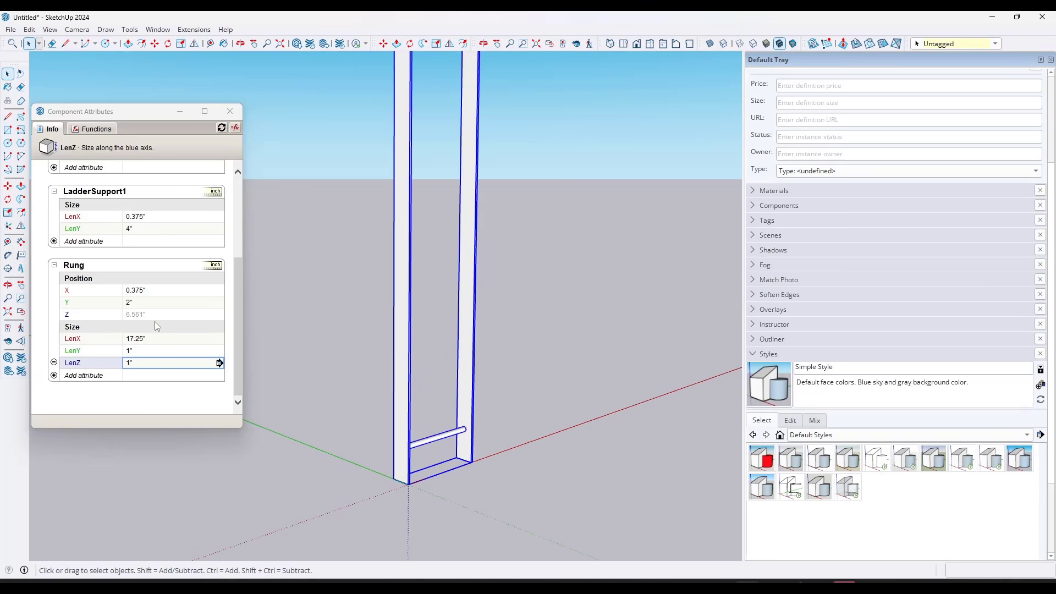
{"action": "left_click", "coordinate": [141, 318]}
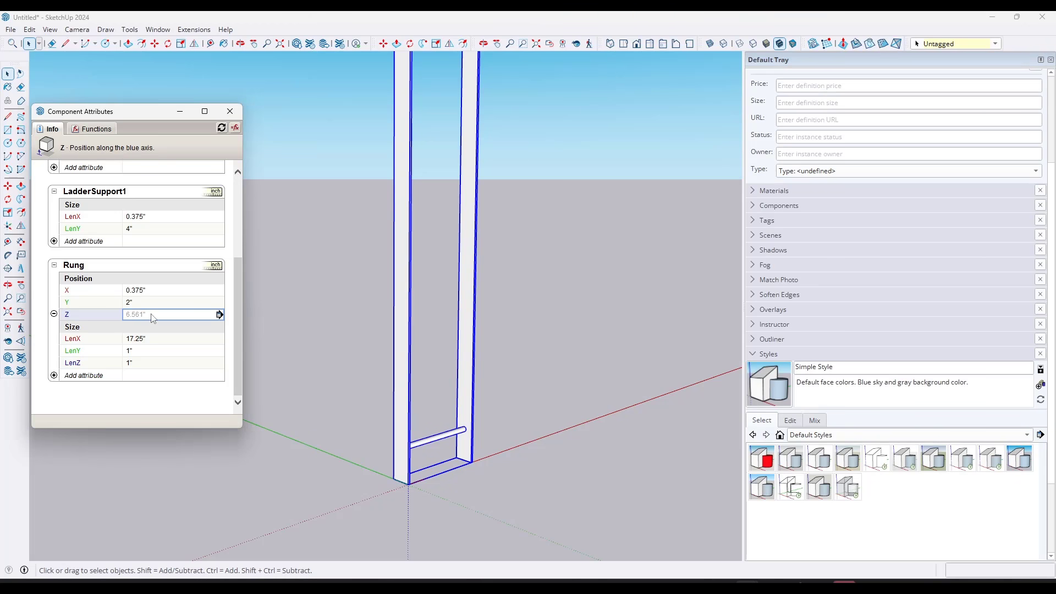
{"action": "type", "text": "=12"}
{"action": "key", "text": "Return"}
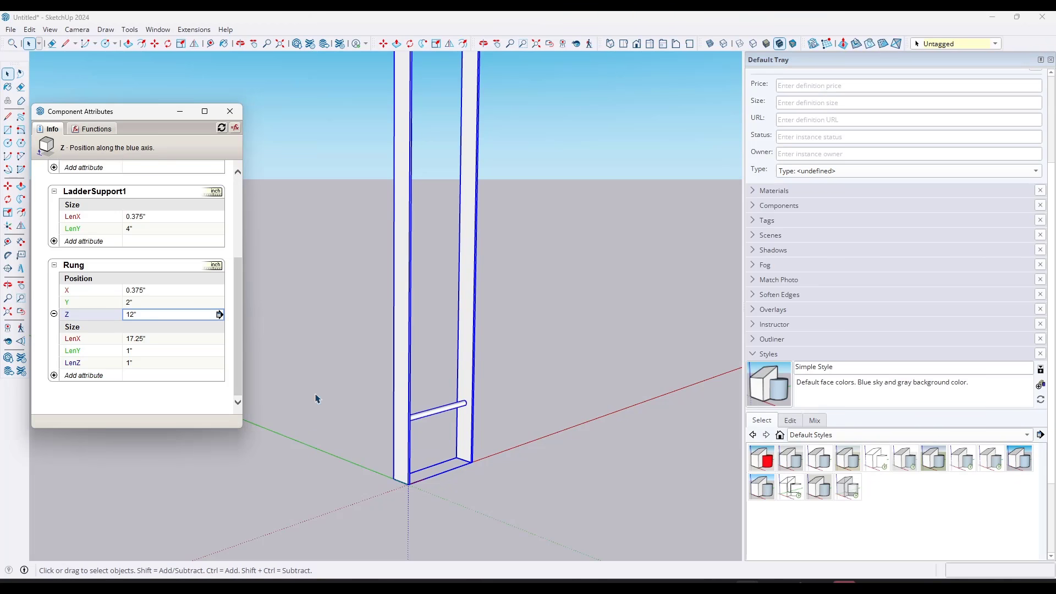
Step: Test the rung's fixed Z position by scaling the ladder along the blue axis by about 0.34, then by about 3.46
{"action": "scroll", "coordinate": [460, 413], "scroll_direction": "down", "scroll_amount": 4}
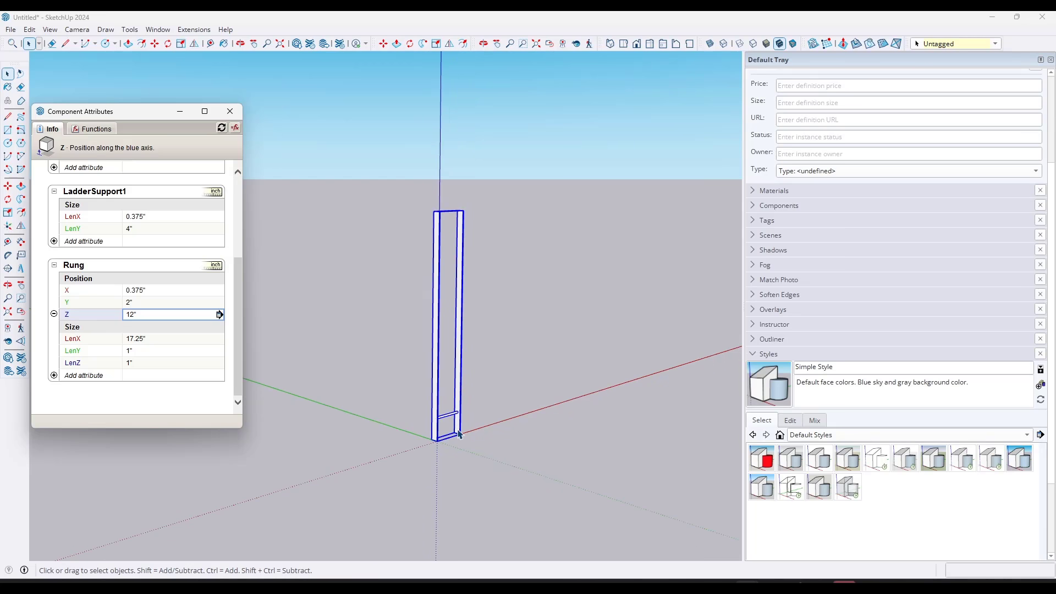
{"action": "middle_click_drag", "start_coordinate": [465, 421], "coordinate": [441, 191]}
{"action": "key", "text": "s"}
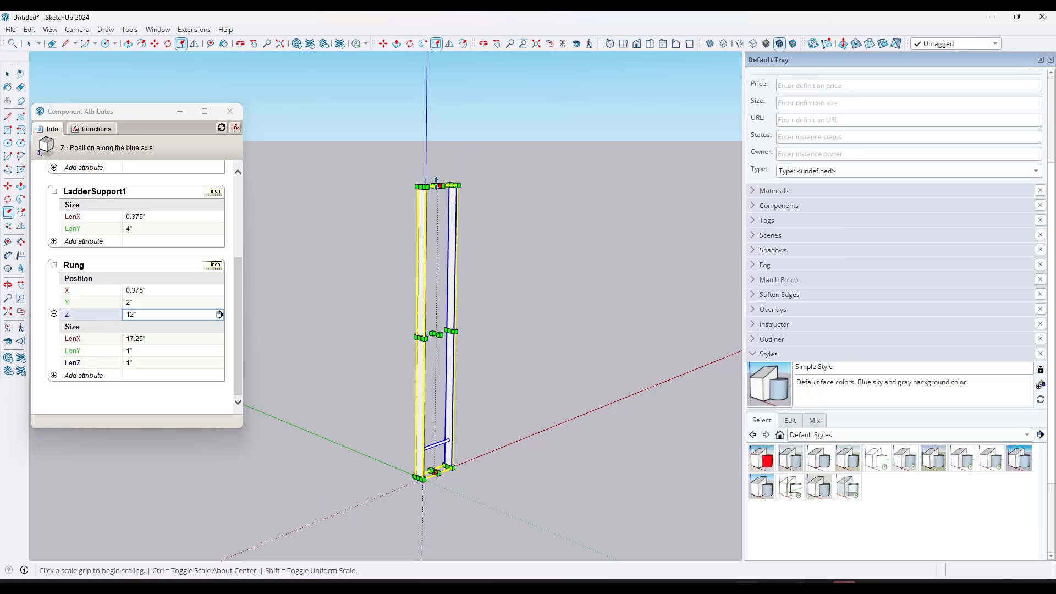
{"action": "left_click", "coordinate": [441, 190]}
{"action": "left_click", "coordinate": [446, 378]}
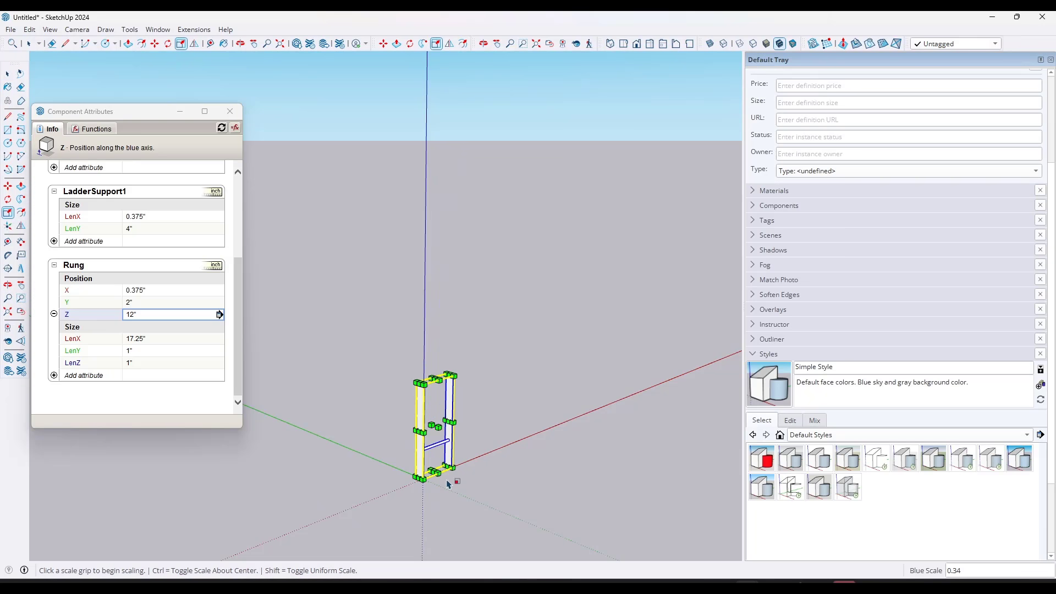
{"action": "left_click", "coordinate": [435, 379]}
{"action": "left_click", "coordinate": [439, 131]}
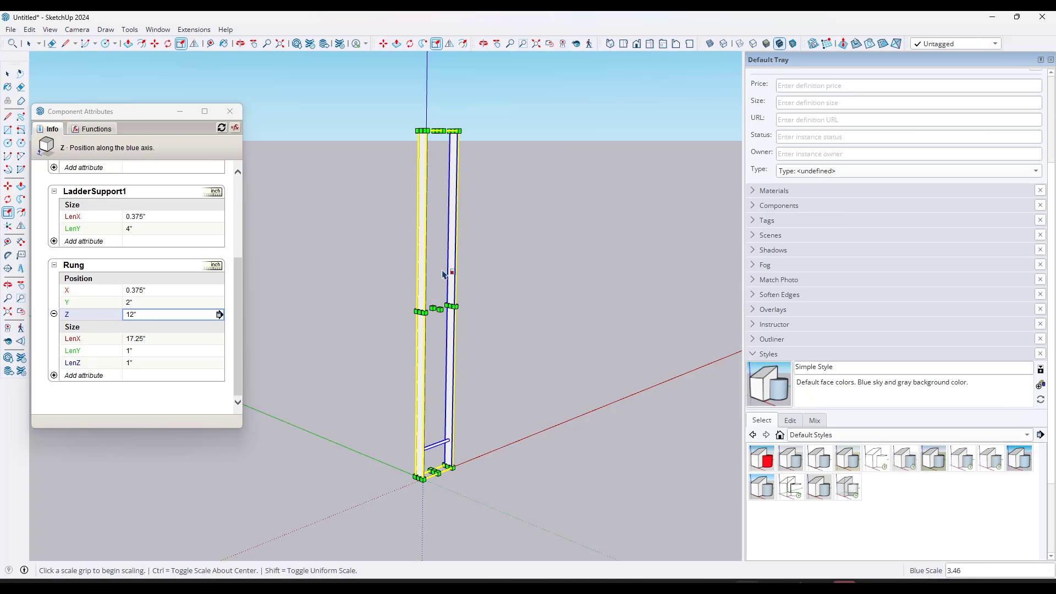
{"action": "key", "text": "space"}
Step: Draw a vertical line from the centre of the rung's end to the support's top edge, and a 12" line down from that edge
{"action": "left_click", "coordinate": [441, 405]}
{"action": "scroll", "coordinate": [442, 408], "scroll_direction": "up", "scroll_amount": 3}
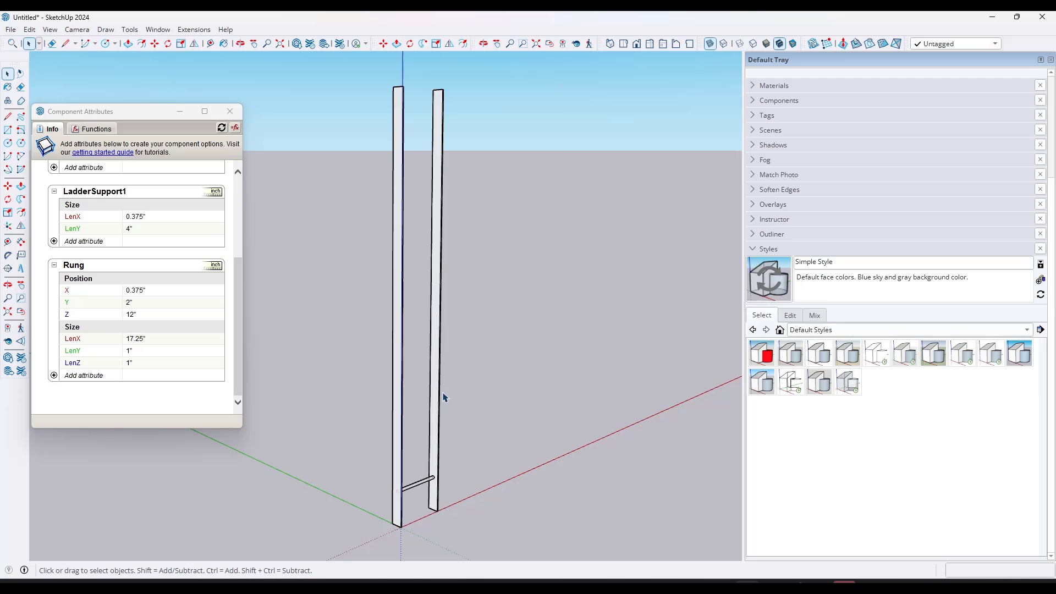
{"action": "middle_click_drag", "start_coordinate": [490, 337], "coordinate": [488, 328]}
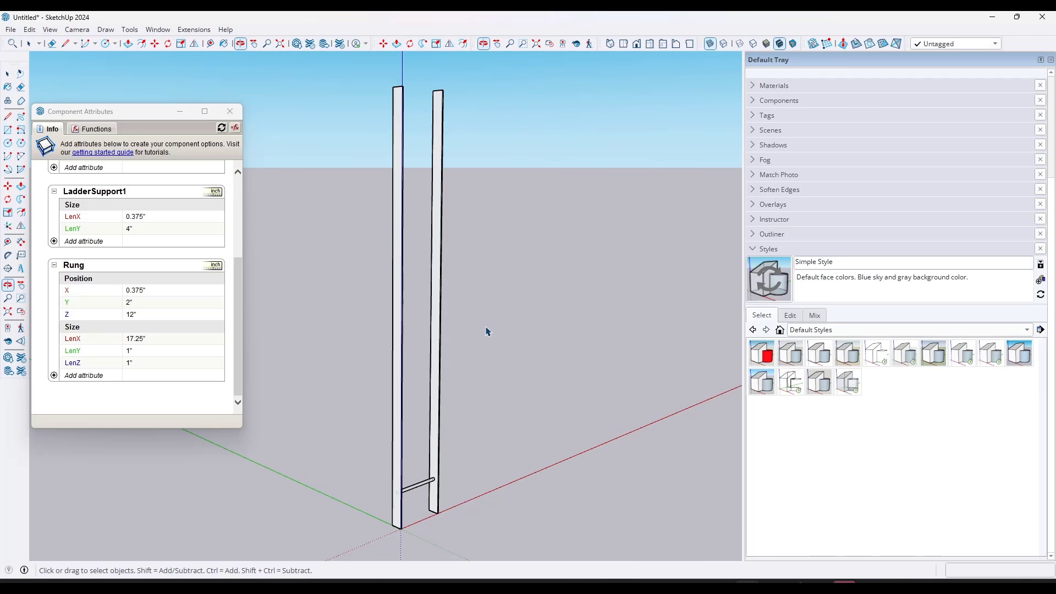
{"action": "scroll", "coordinate": [440, 480], "scroll_direction": "up", "scroll_amount": 5}
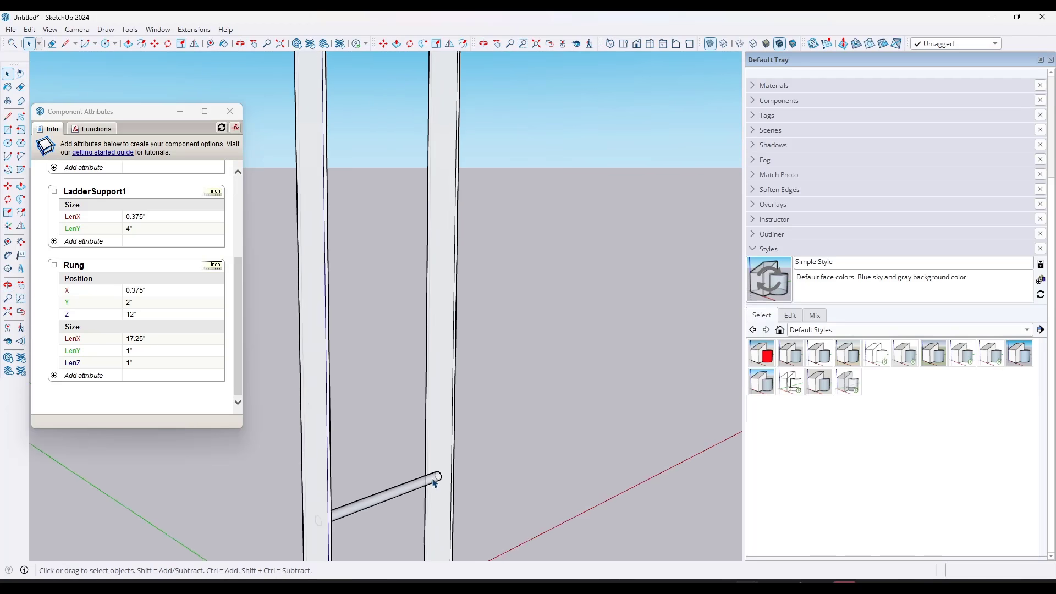
{"action": "key", "text": "l"}
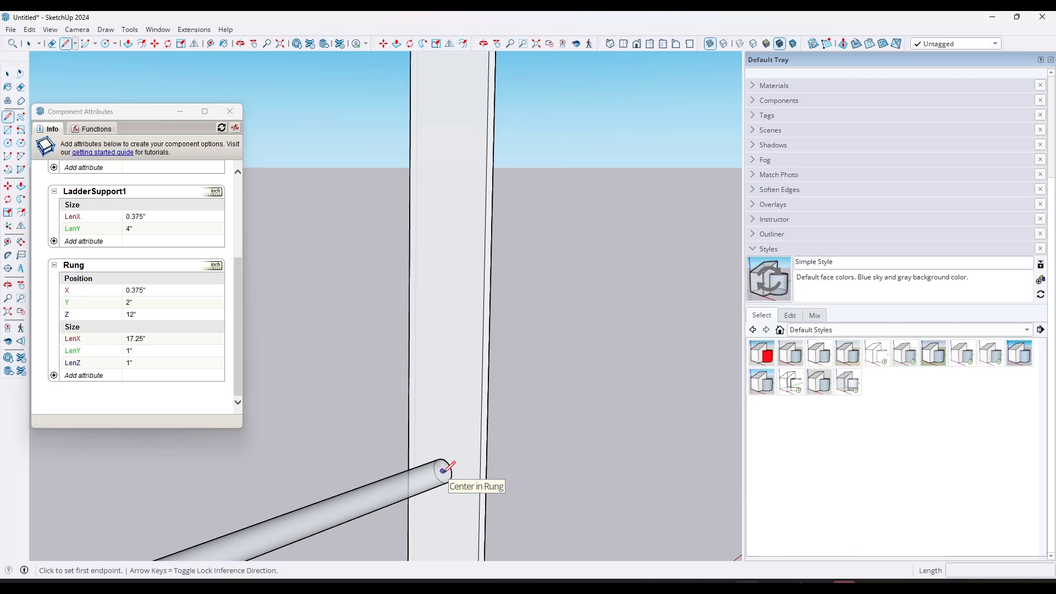
{"action": "left_click", "coordinate": [443, 470]}
{"action": "scroll", "coordinate": [442, 470], "scroll_direction": "down", "scroll_amount": 5}
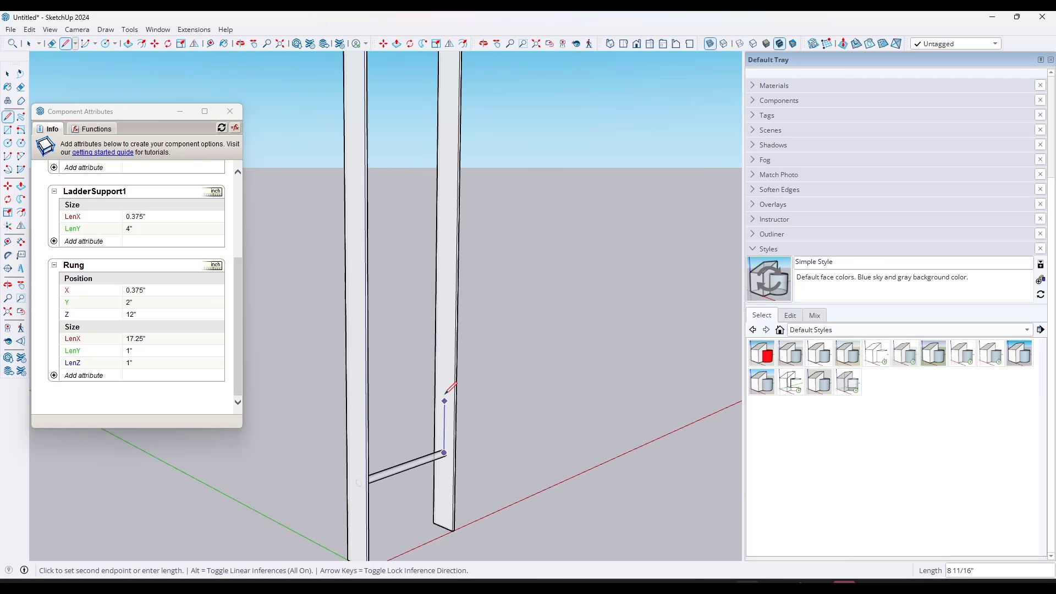
{"action": "scroll", "coordinate": [452, 279], "scroll_direction": "down", "scroll_amount": 6}
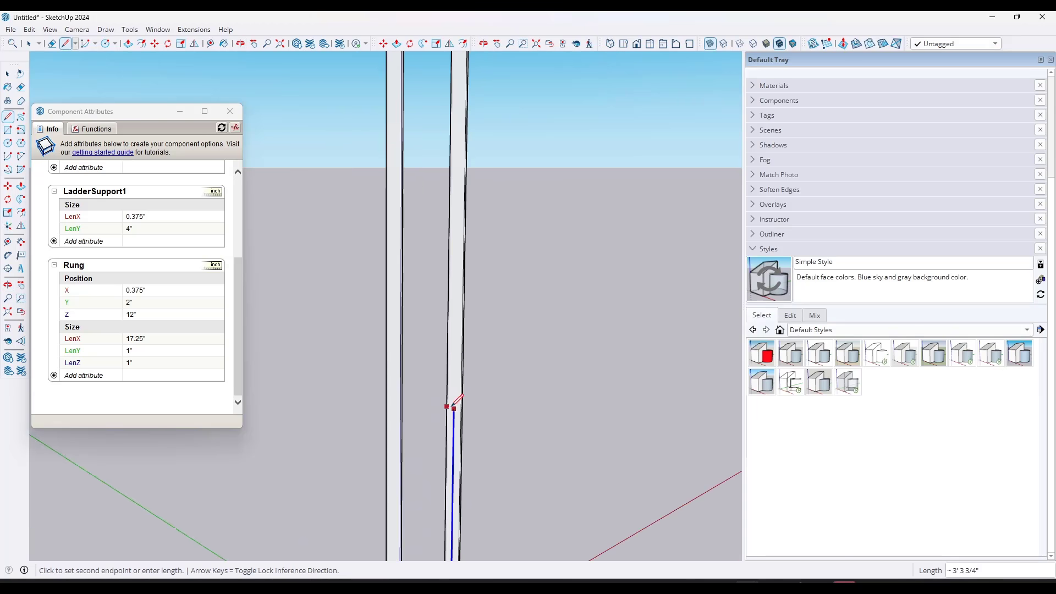
{"action": "left_click", "coordinate": [455, 182]}
{"action": "scroll", "coordinate": [455, 182], "scroll_direction": "up", "scroll_amount": 3}
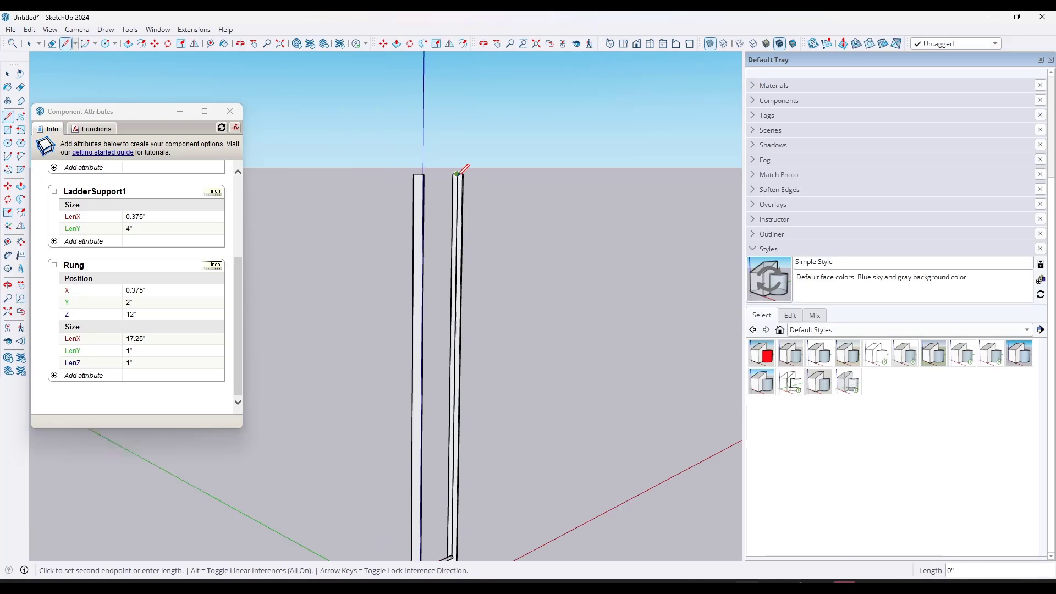
{"action": "key", "text": "Escape"}
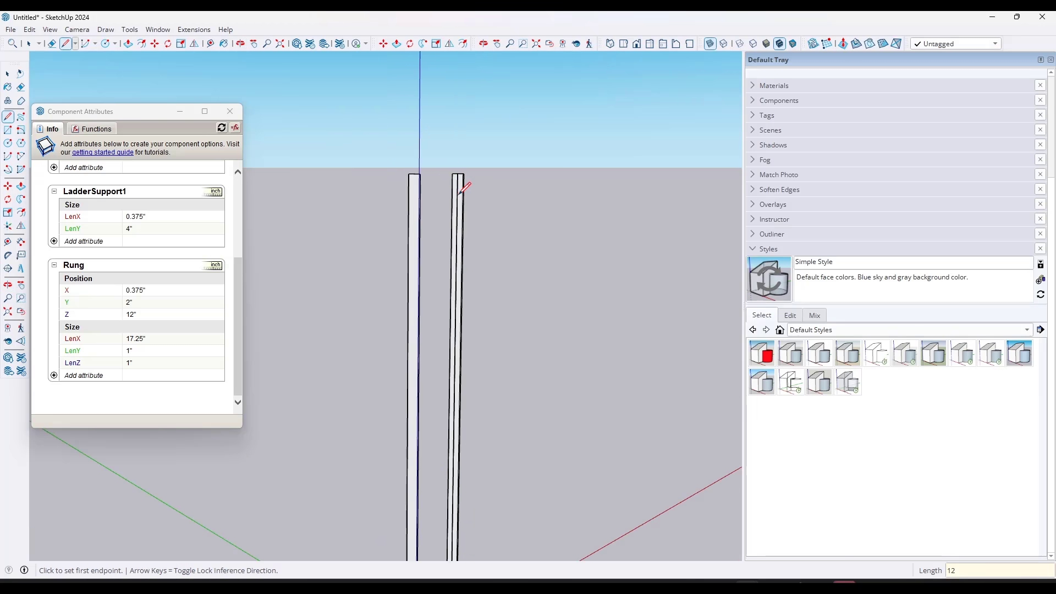
Step: Erase the top 12" segment of the vertical reference line on the support
{"action": "key", "text": "e"}
{"action": "key", "text": "space"}
{"action": "scroll", "coordinate": [447, 252], "scroll_direction": "down", "scroll_amount": 3}
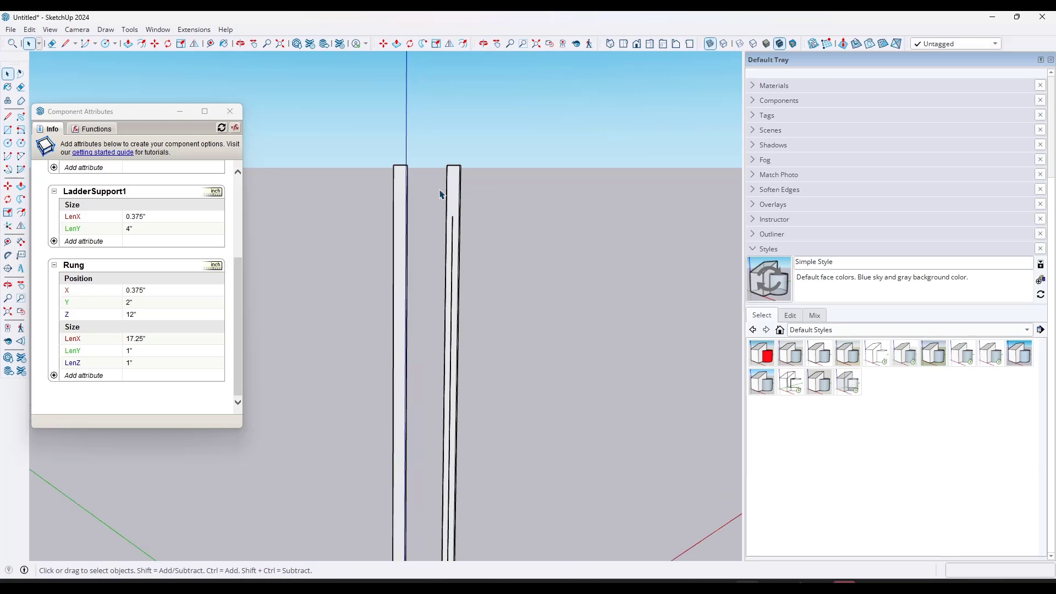
{"action": "scroll", "coordinate": [449, 476], "scroll_direction": "up", "scroll_amount": 1}
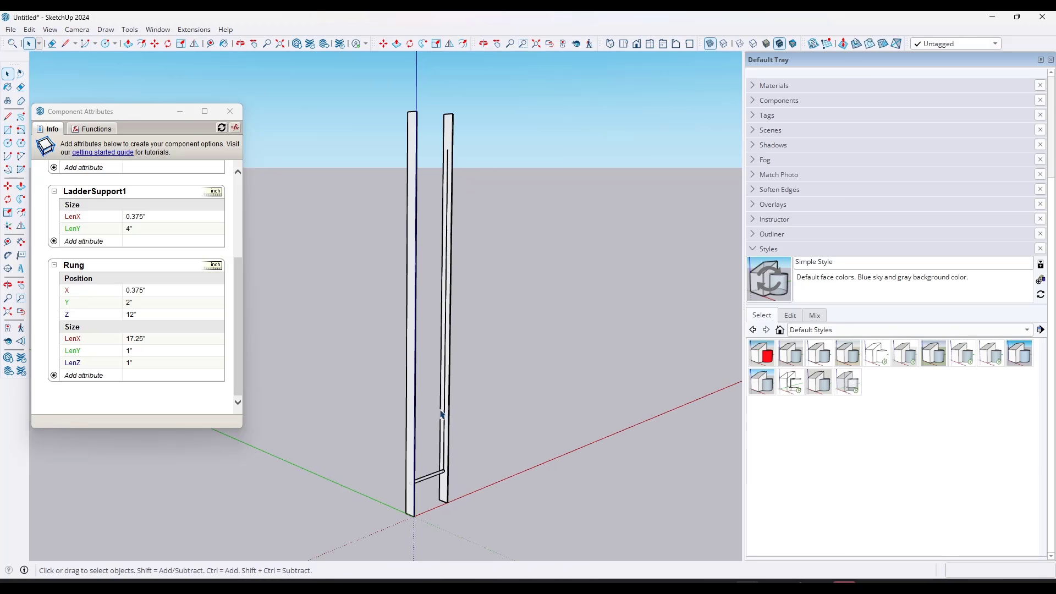
{"action": "scroll", "coordinate": [441, 409], "scroll_direction": "up", "scroll_amount": 1}
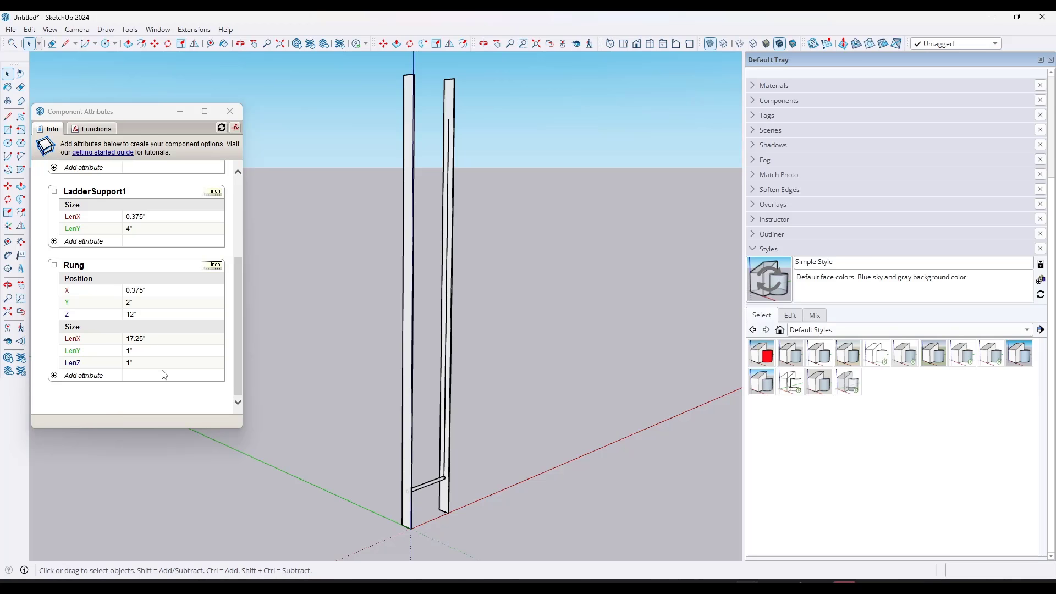
Step: Add the Copies behavior attribute to the Rung component and reselect the ladder to view its attributes
{"action": "left_click", "coordinate": [80, 377]}
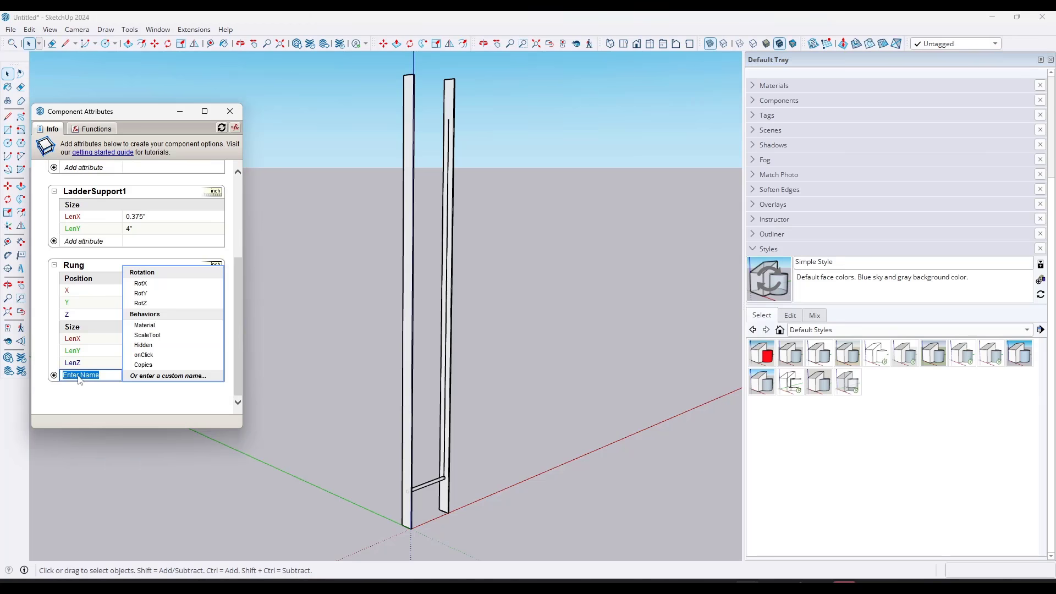
{"action": "left_click", "coordinate": [158, 365]}
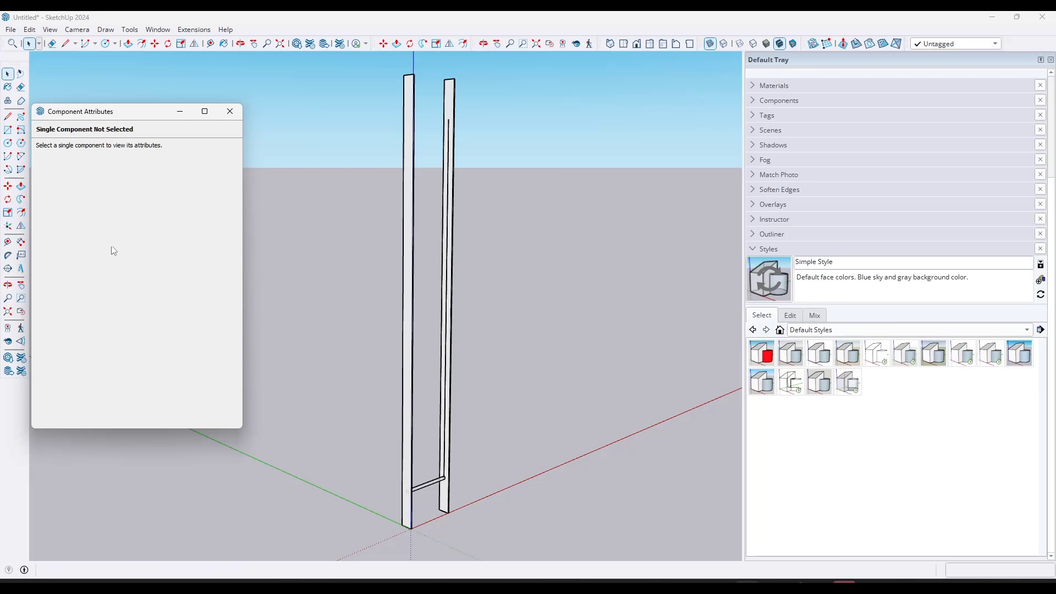
{"action": "left_click", "coordinate": [434, 488]}
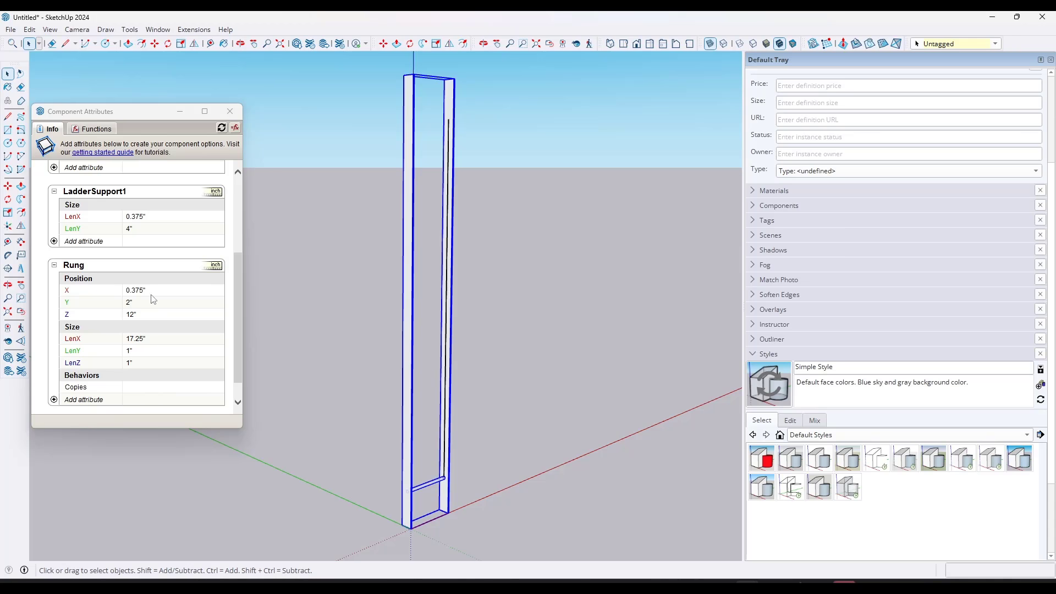
{"action": "scroll", "coordinate": [159, 298], "scroll_direction": "down", "scroll_amount": 1}
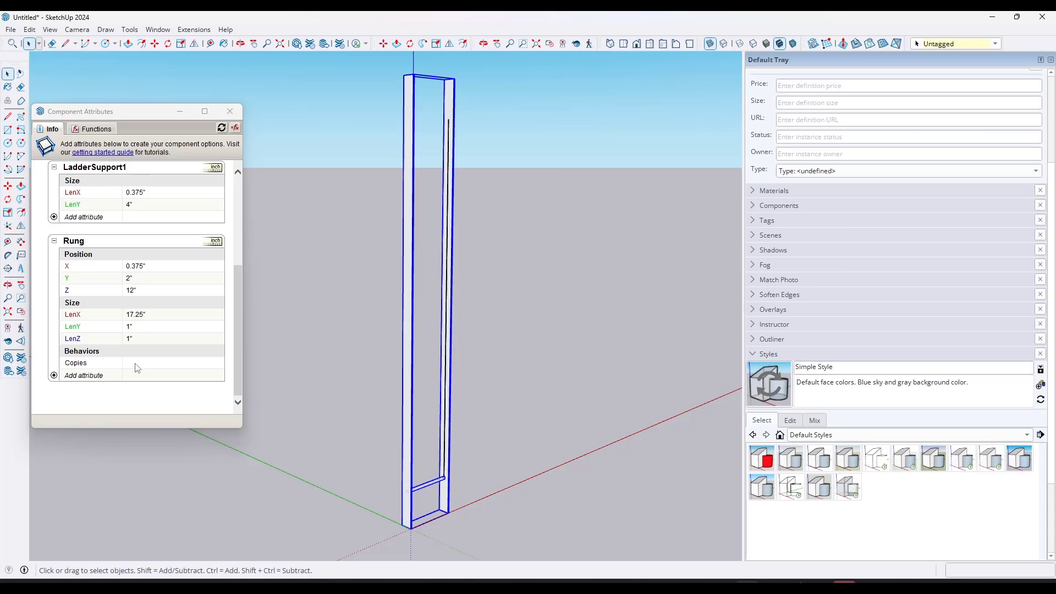
Step: Add a custom attribute named Spacing to the Rung component and set its Copies attribute to 10
{"action": "left_click", "coordinate": [84, 378]}
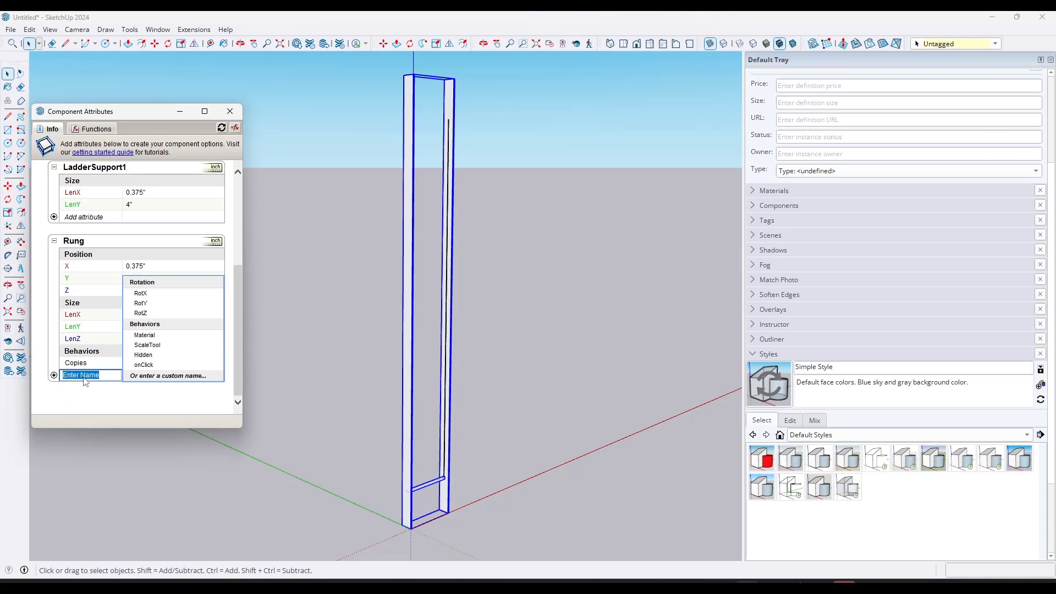
{"action": "type", "text": "Spacing"}
{"action": "key", "text": "Return"}
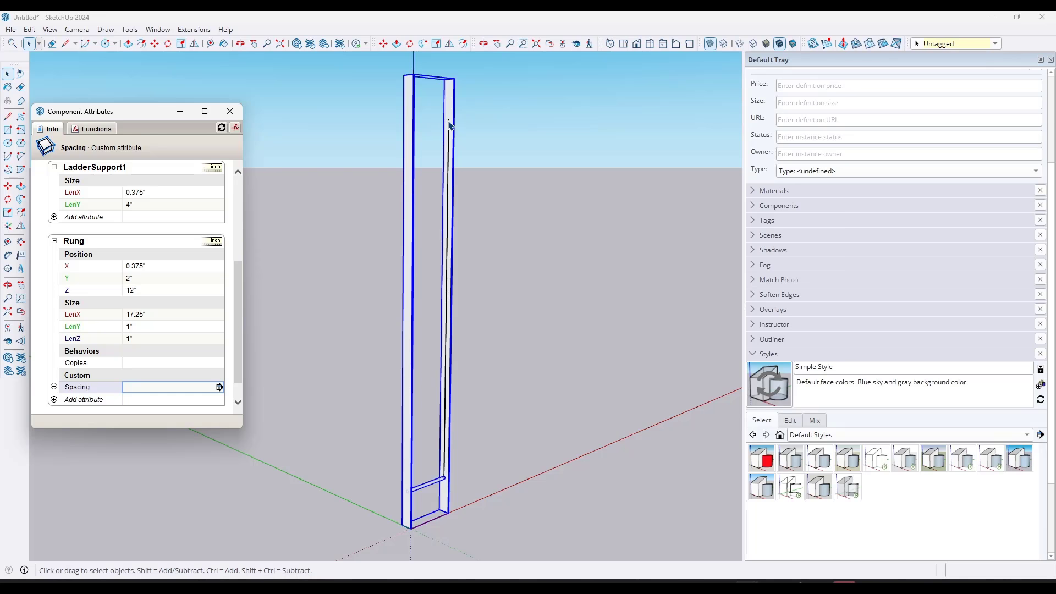
{"action": "left_click", "coordinate": [146, 363]}
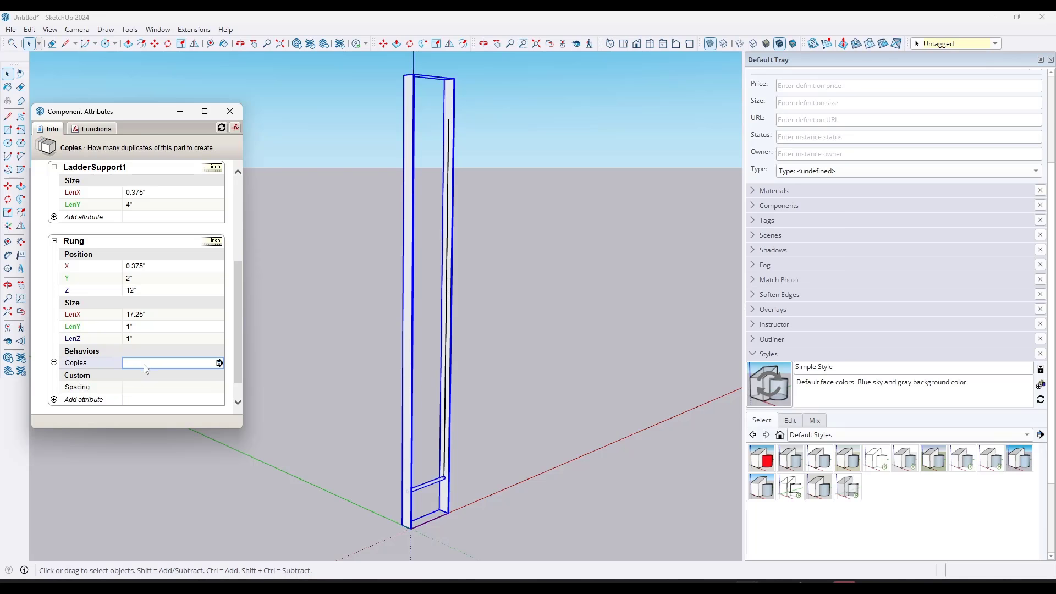
{"action": "type", "text": "10"}
Step: Set the parent Ladder component's LenZ to 144"
{"action": "scroll", "coordinate": [201, 226], "scroll_direction": "up", "scroll_amount": 3}
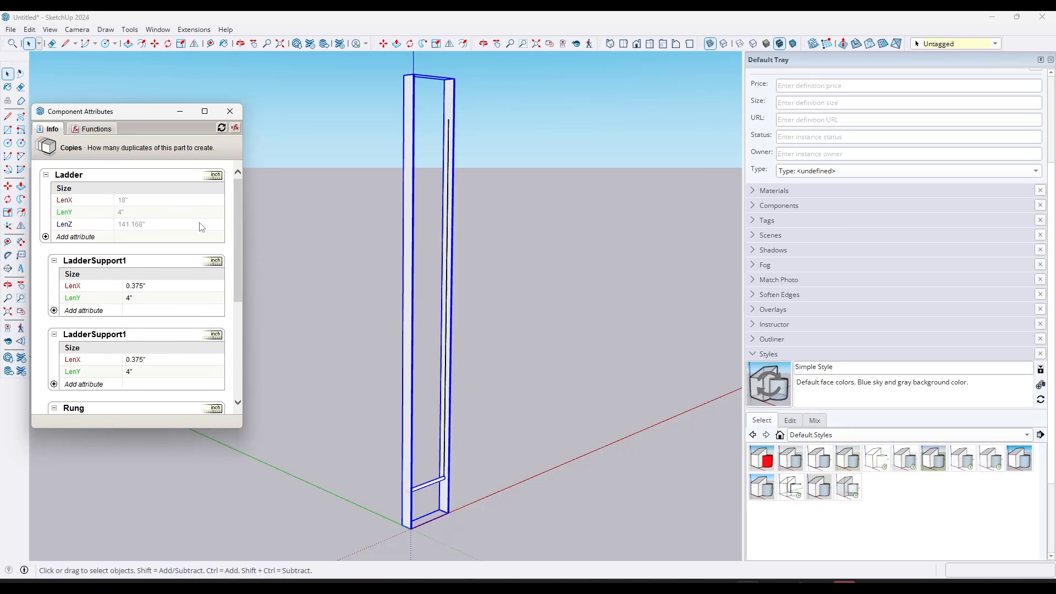
{"action": "left_click", "coordinate": [153, 226]}
{"action": "left_click", "coordinate": [153, 224]}
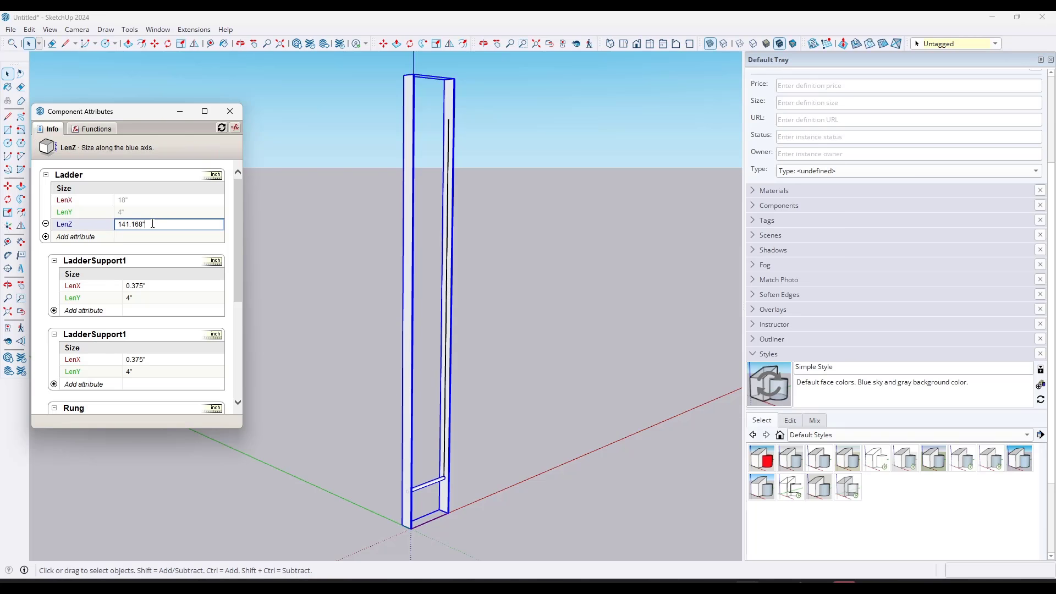
{"action": "key", "text": "ctrl+a"}
{"action": "type", "text": "14"}
{"action": "key", "text": "Return"}
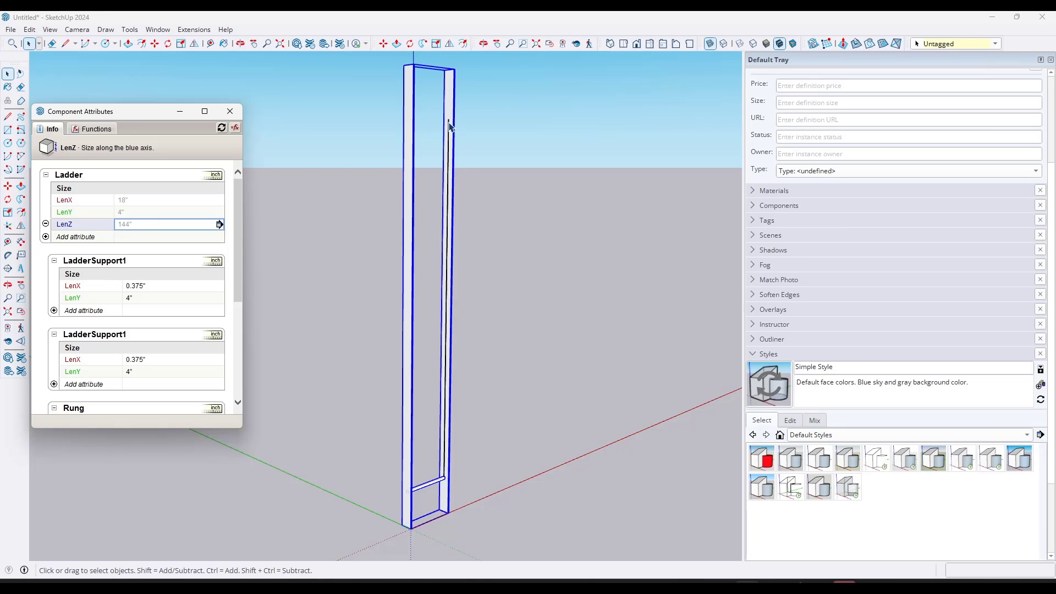
Step: Remove the vertical reference line from the support and reselect the ladder
{"action": "key", "text": "Escape"}
{"action": "key", "text": "Escape"}
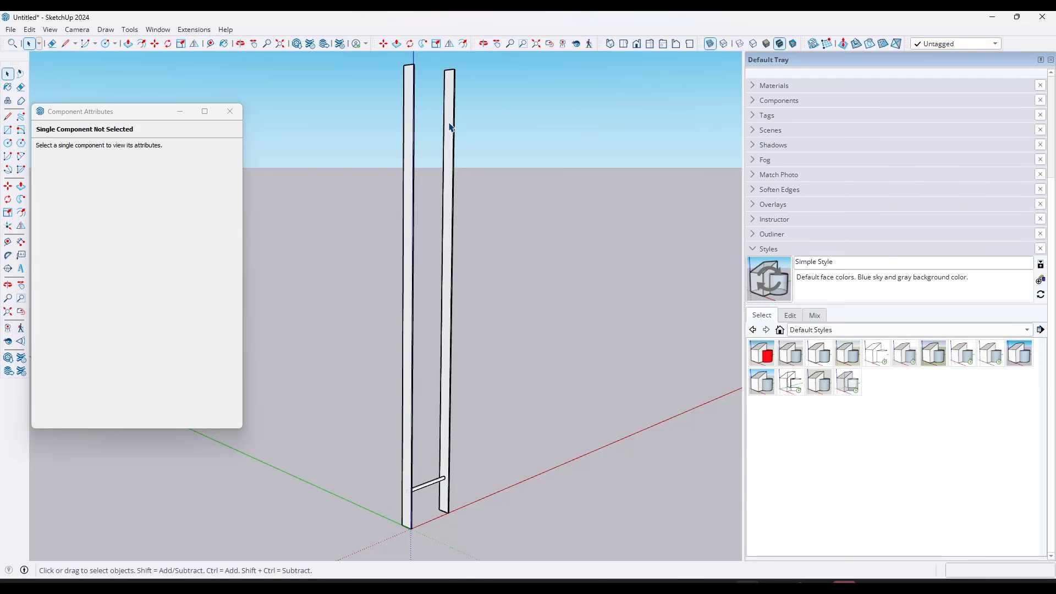
{"action": "left_click", "coordinate": [451, 129]}
Step: Define the Rung's Spacing attribute with a formula based on the Ladder's LenZ that evaluates to 120
{"action": "left_click", "coordinate": [144, 362]}
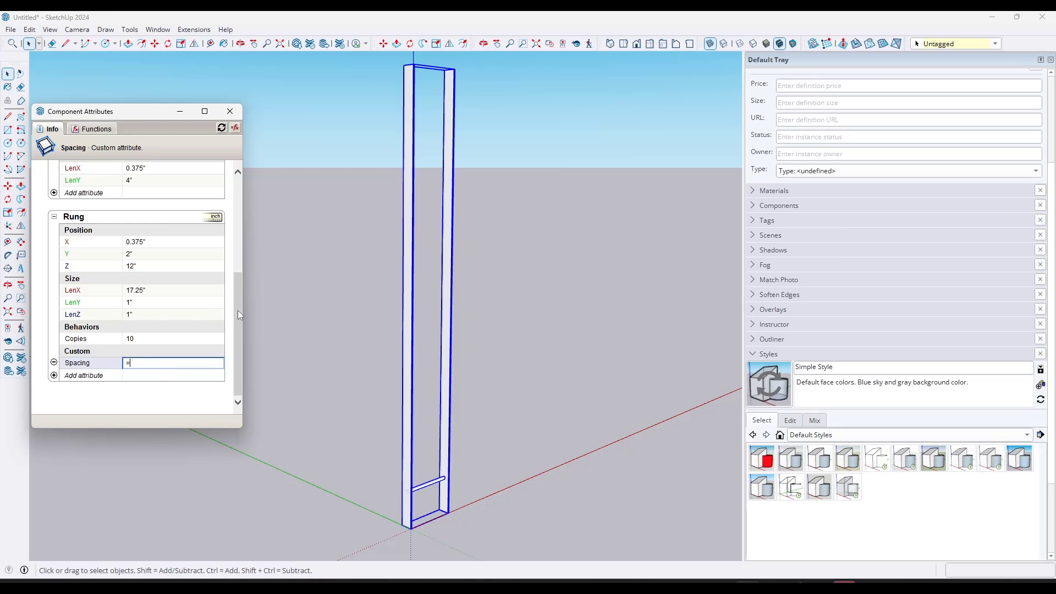
{"action": "scroll", "coordinate": [237, 315], "scroll_direction": "up", "scroll_amount": 3}
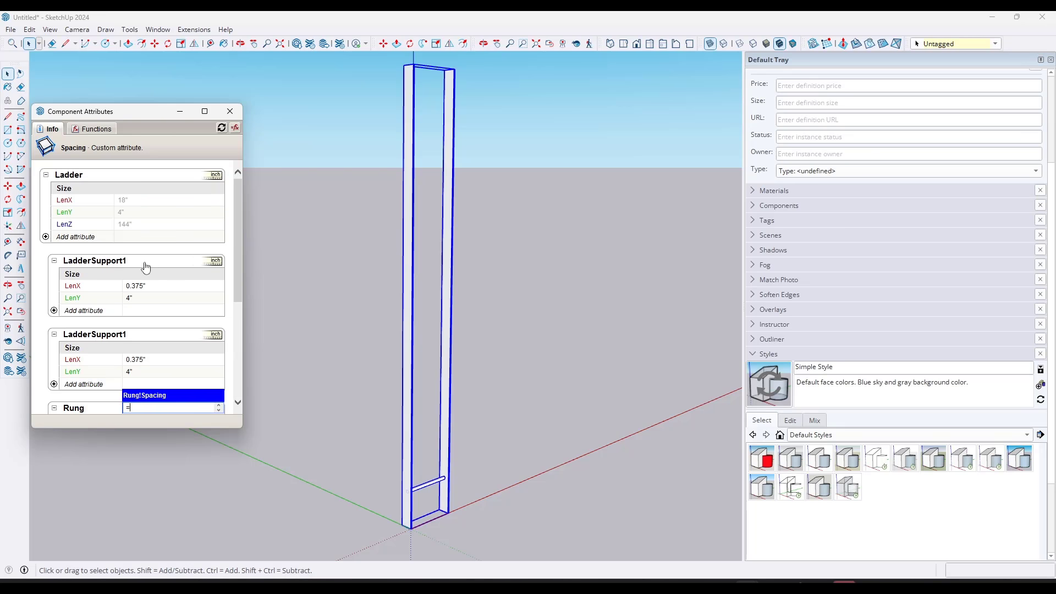
{"action": "left_click", "coordinate": [128, 225]}
{"action": "key", "text": "Return"}
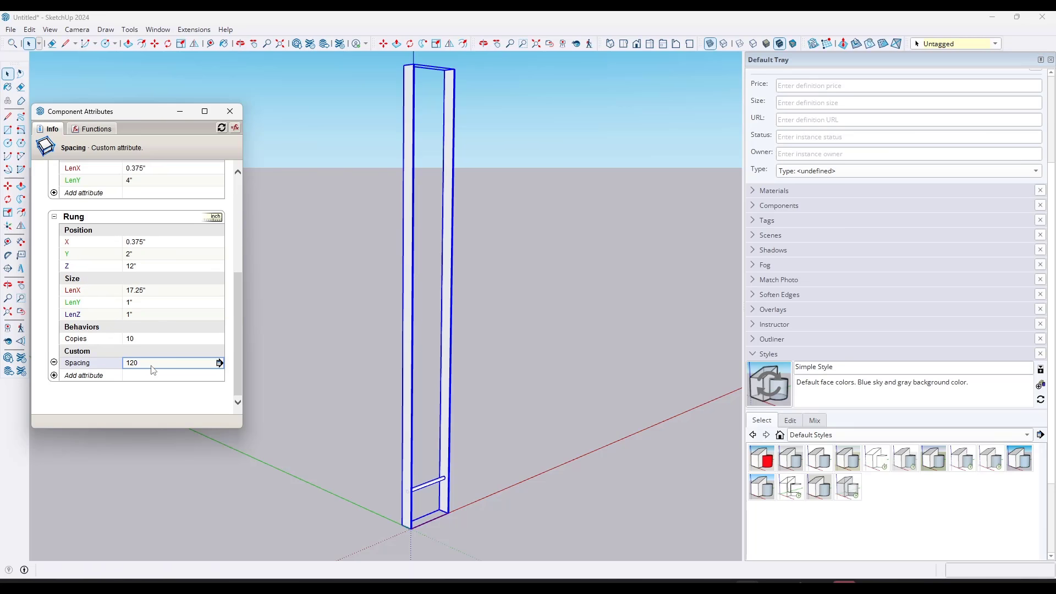
Step: Change the Rung's Spacing formula to divide the parenthesized ladder length less 24" by its Copies attribute: =(Ladder!LenZ-24")/Copies
{"action": "left_click", "coordinate": [153, 363]}
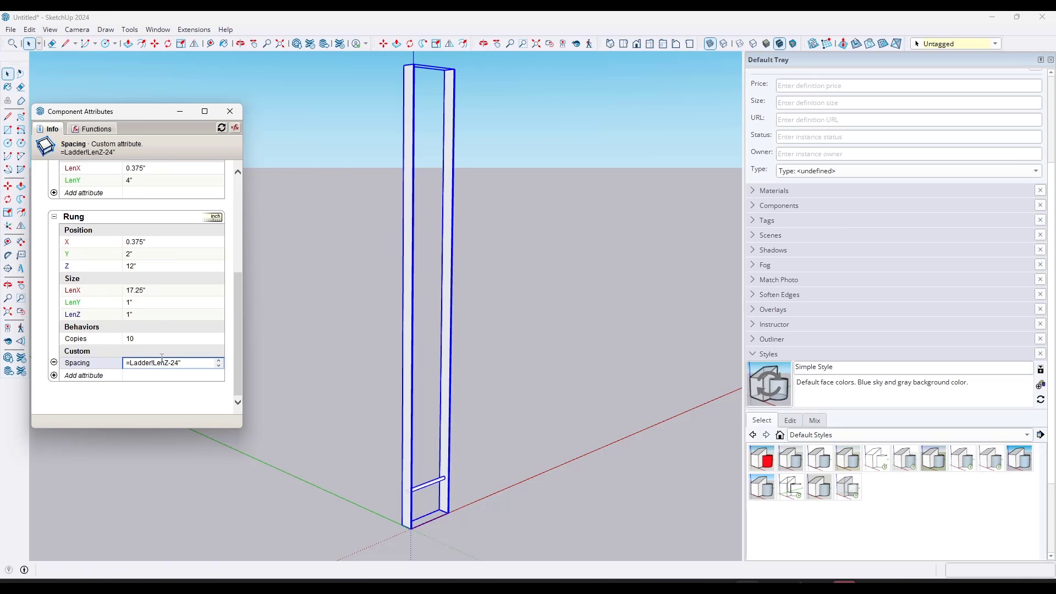
{"action": "type", "text": "("}
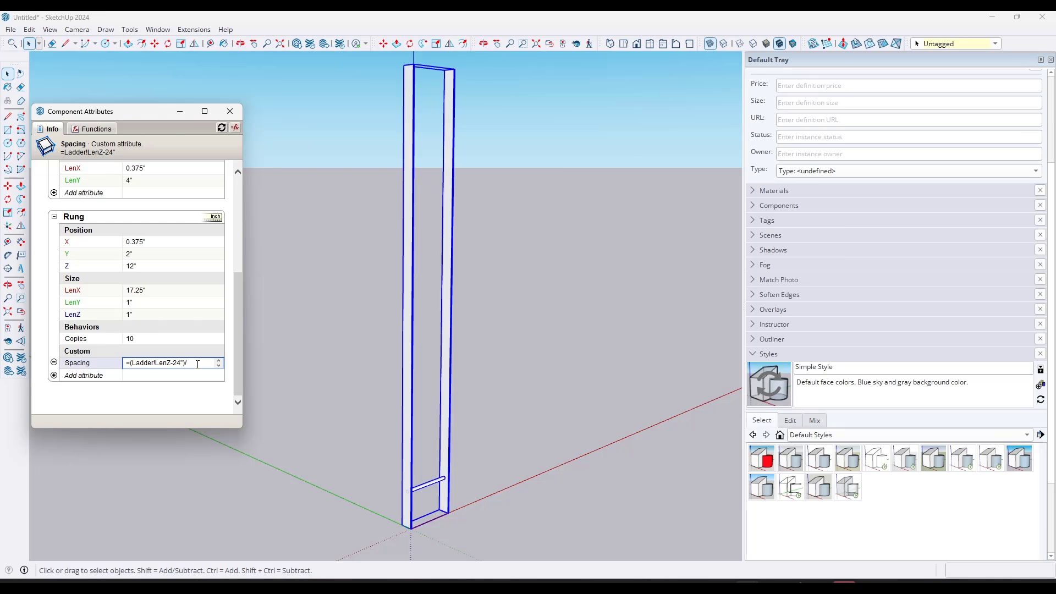
{"action": "left_click", "coordinate": [130, 342]}
{"action": "key", "text": "Return"}
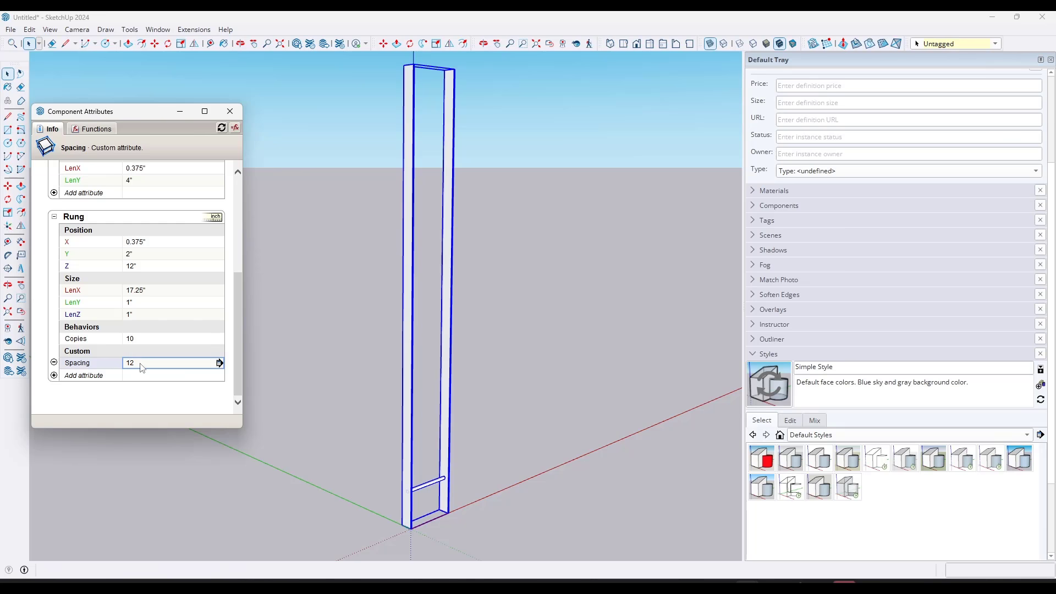
{"action": "scroll", "coordinate": [142, 275], "scroll_direction": "up", "scroll_amount": 4}
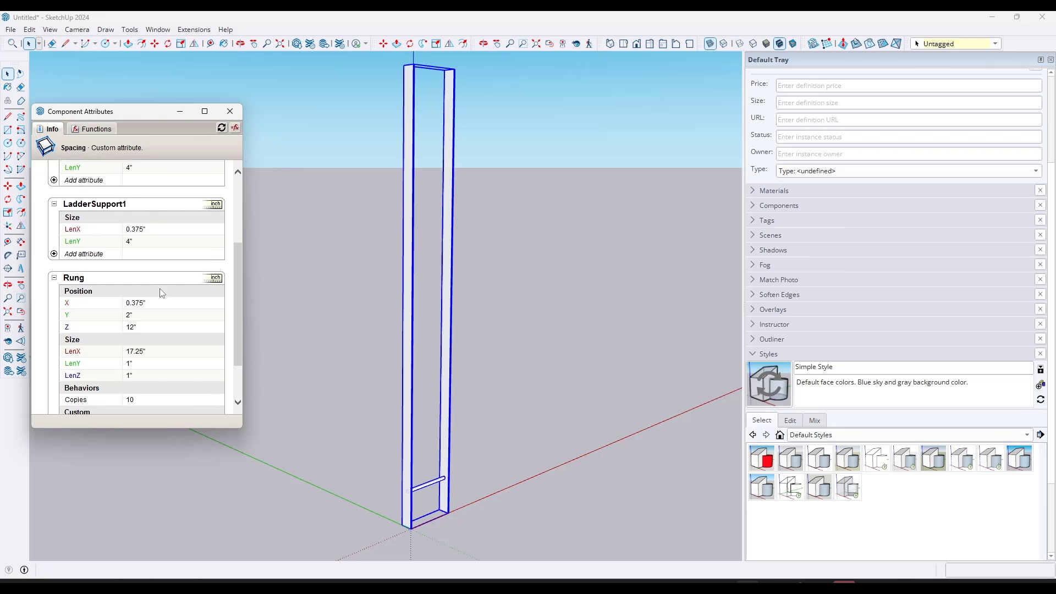
{"action": "scroll", "coordinate": [148, 257], "scroll_direction": "down", "scroll_amount": 2}
{"action": "scroll", "coordinate": [148, 257], "scroll_direction": "down", "scroll_amount": 3}
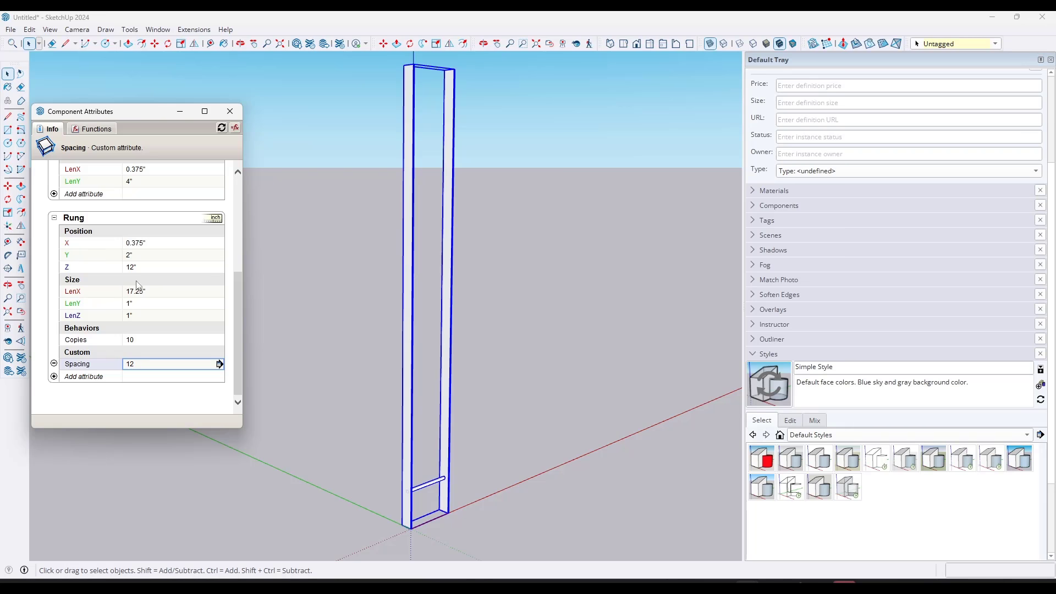
{"action": "double_click", "coordinate": [429, 485]}
{"action": "left_click", "coordinate": [429, 485]}
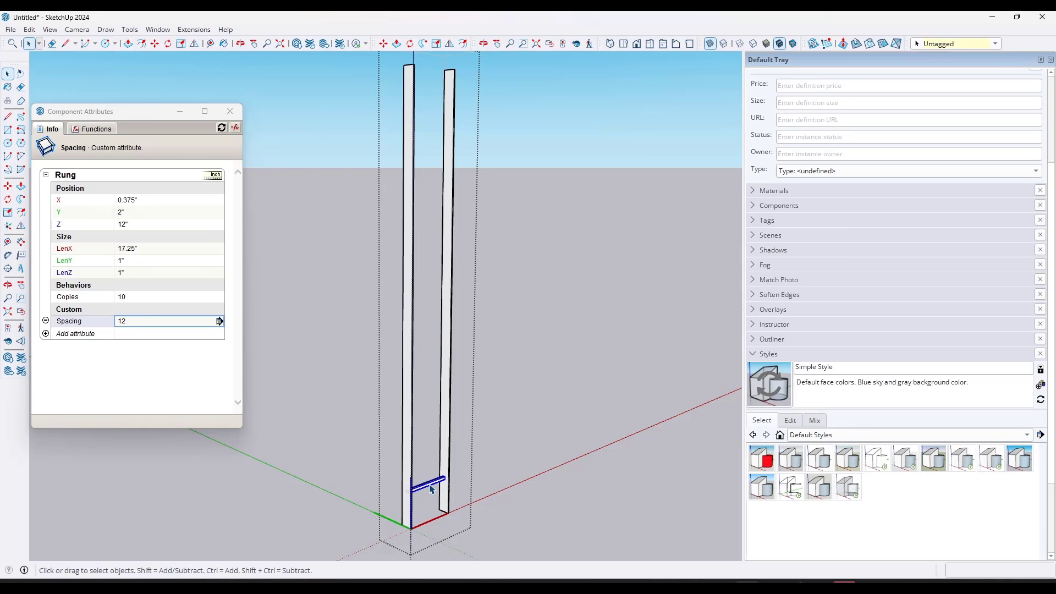
{"action": "key", "text": "m"}
{"action": "left_click", "coordinate": [429, 485]}
{"action": "key", "text": "Escape"}
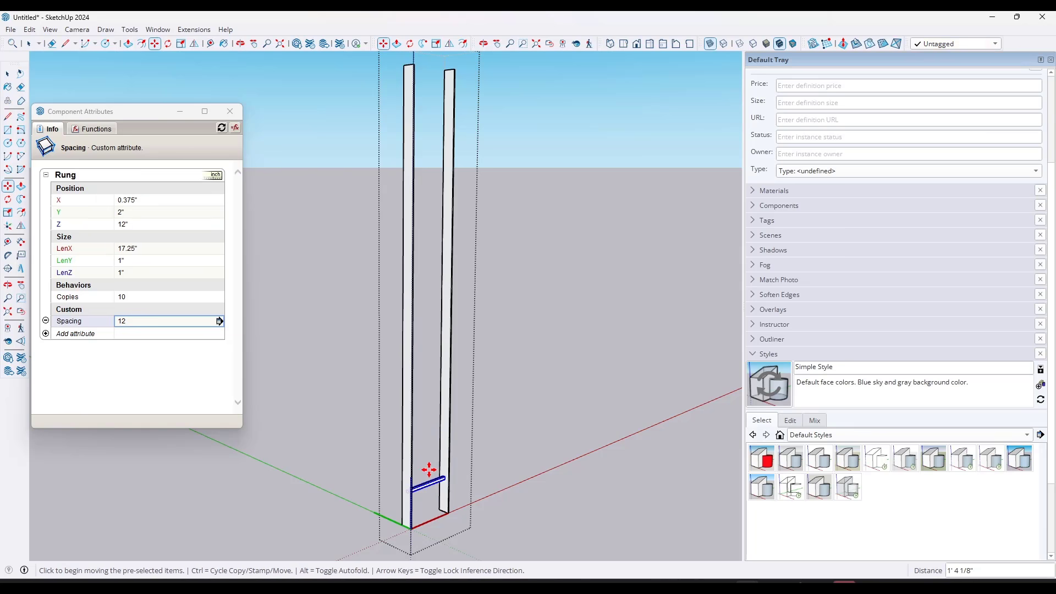
{"action": "key", "text": "space"}
{"action": "key", "text": "m"}
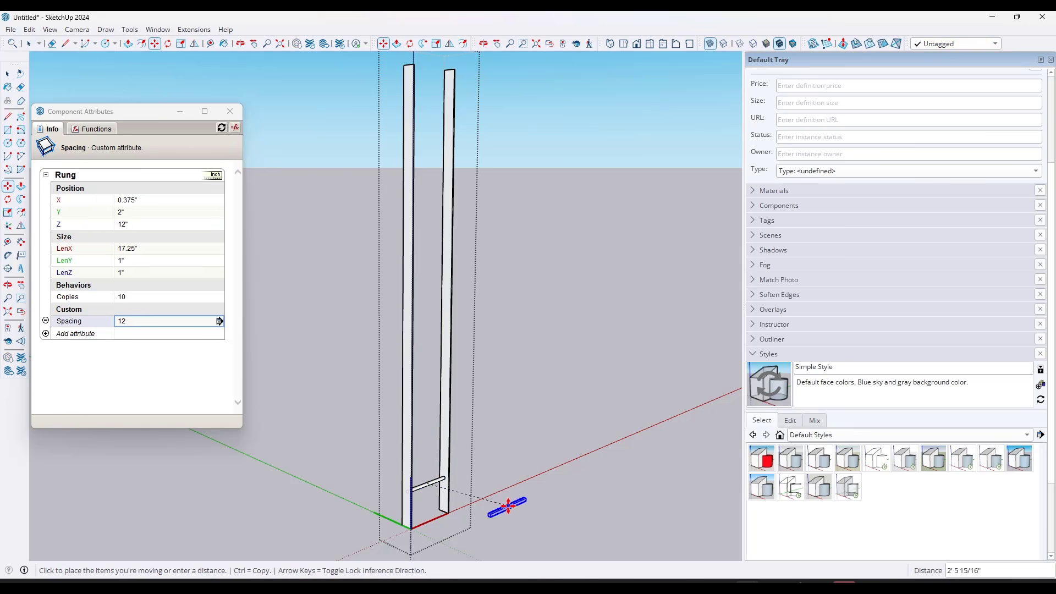
{"action": "scroll", "coordinate": [448, 499], "scroll_direction": "up", "scroll_amount": 1}
{"action": "key", "text": "space"}
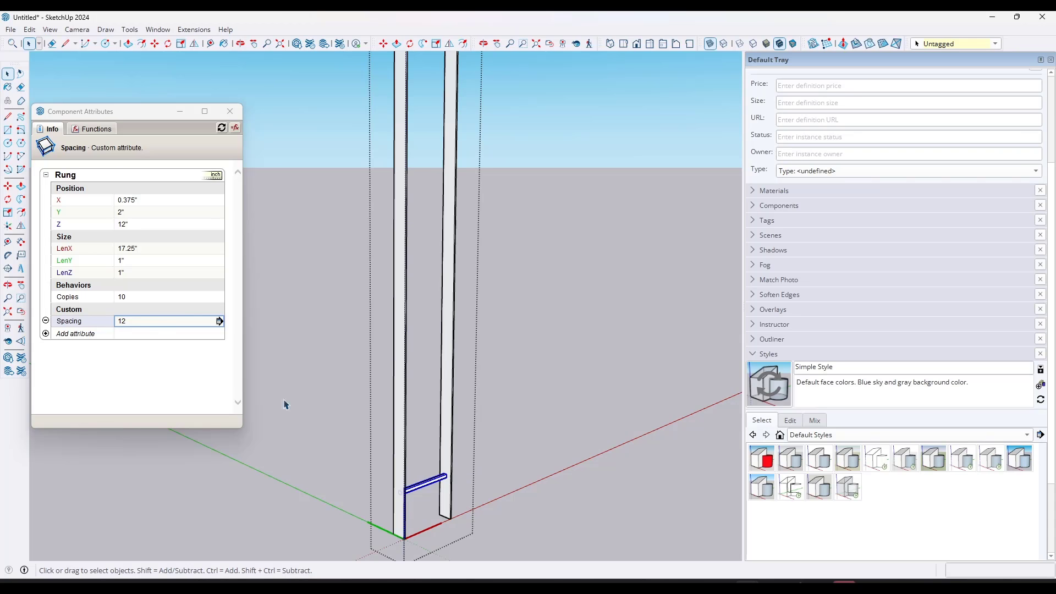
{"action": "left_click", "coordinate": [547, 422]}
Step: Set the Rung's Z position to the formula =copy*Spacing
{"action": "scroll", "coordinate": [130, 355], "scroll_direction": "down", "scroll_amount": 6}
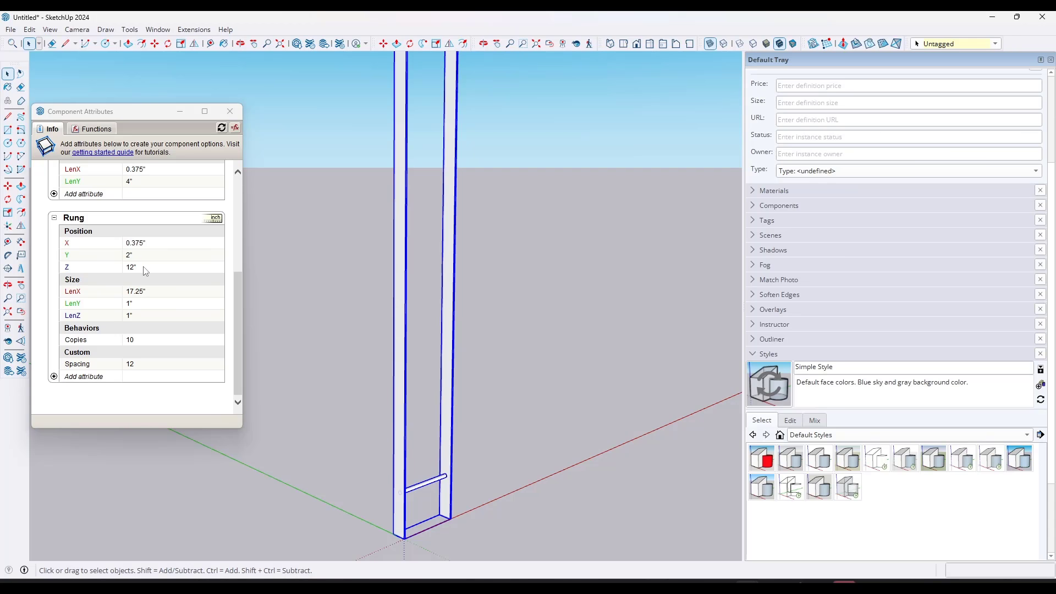
{"action": "left_click", "coordinate": [151, 272]}
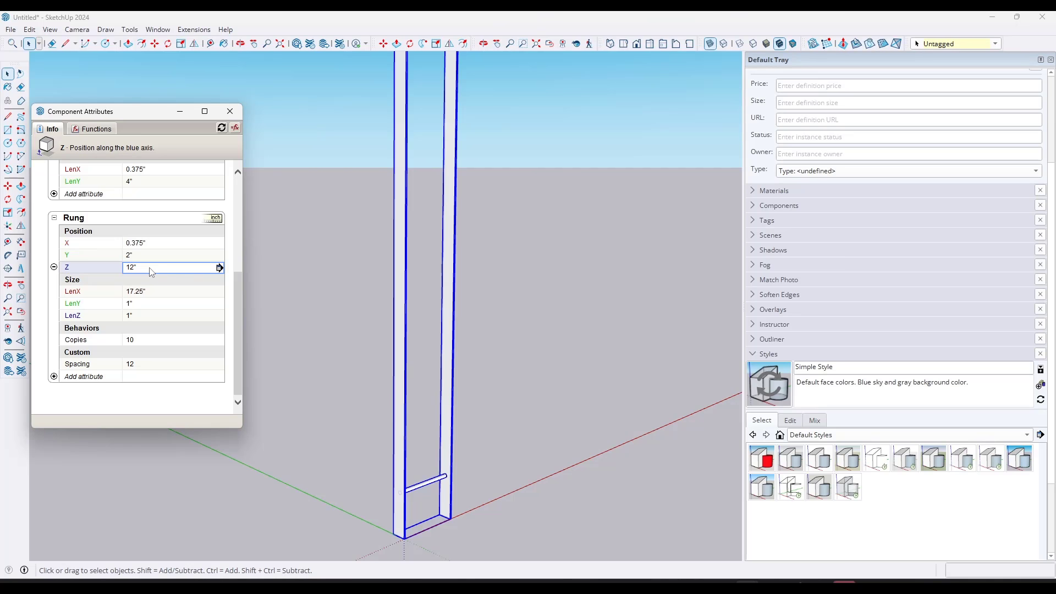
{"action": "type", "text": "=copy"}
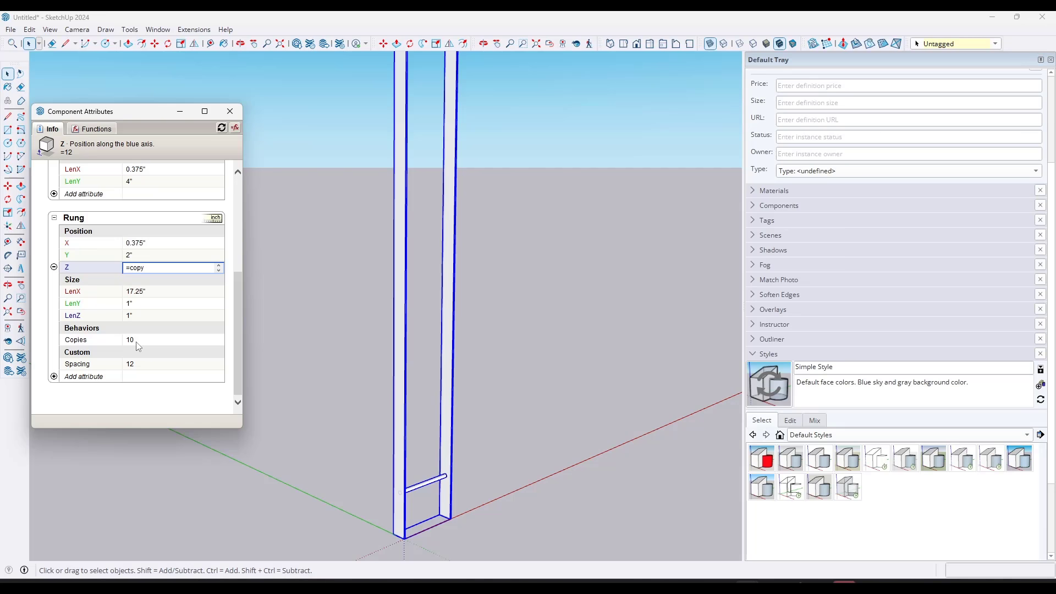
{"action": "type", "text": "Spacing"}
{"action": "key", "text": "Return"}
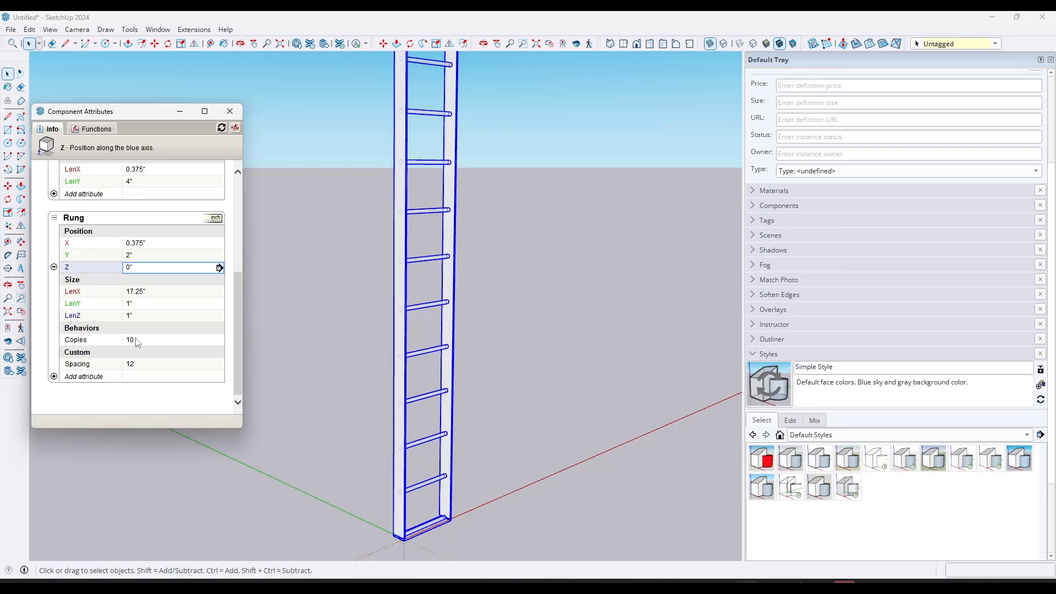
Step: Add a 12" starting offset to the Rung's Z position with the formula =12+copy*Spacing
{"action": "scroll", "coordinate": [448, 477], "scroll_direction": "down", "scroll_amount": 3}
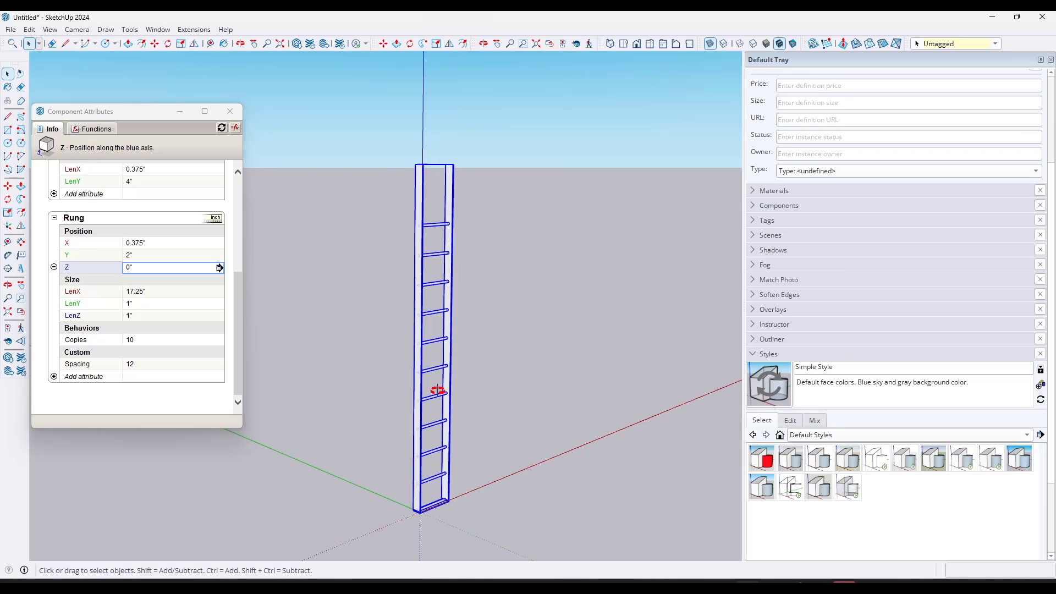
{"action": "middle_click_drag", "start_coordinate": [439, 391], "coordinate": [438, 212]}
{"action": "scroll", "coordinate": [447, 209], "scroll_direction": "up", "scroll_amount": 3}
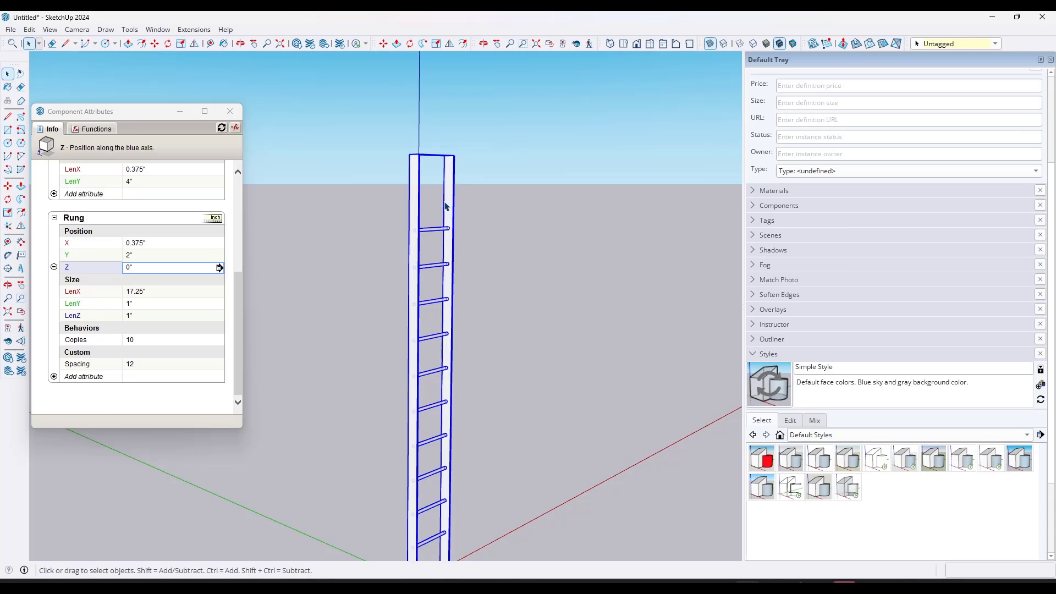
{"action": "scroll", "coordinate": [446, 206], "scroll_direction": "down", "scroll_amount": 1}
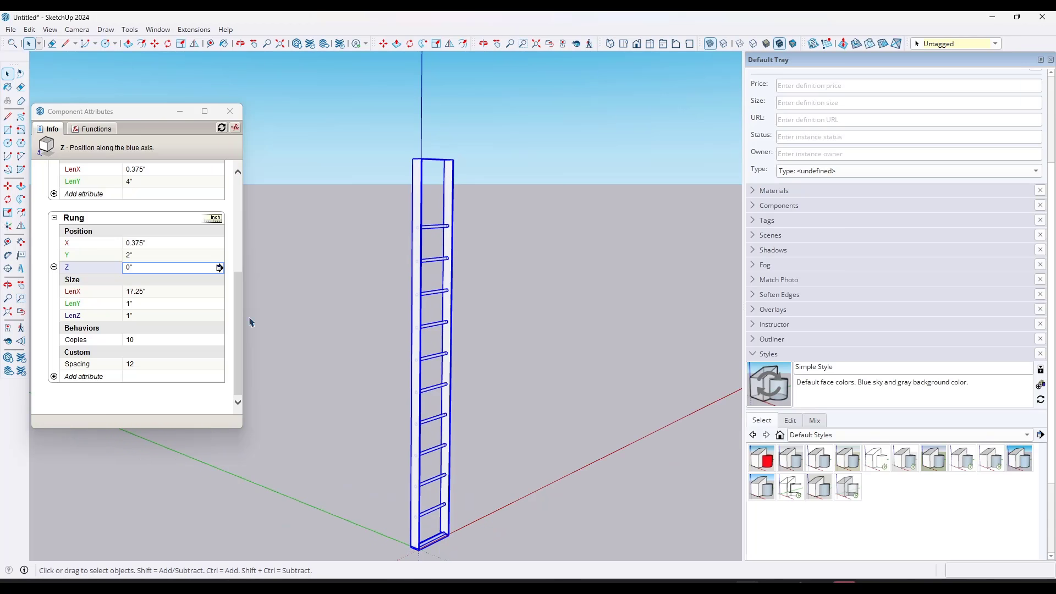
{"action": "scroll", "coordinate": [418, 489], "scroll_direction": "up", "scroll_amount": 4}
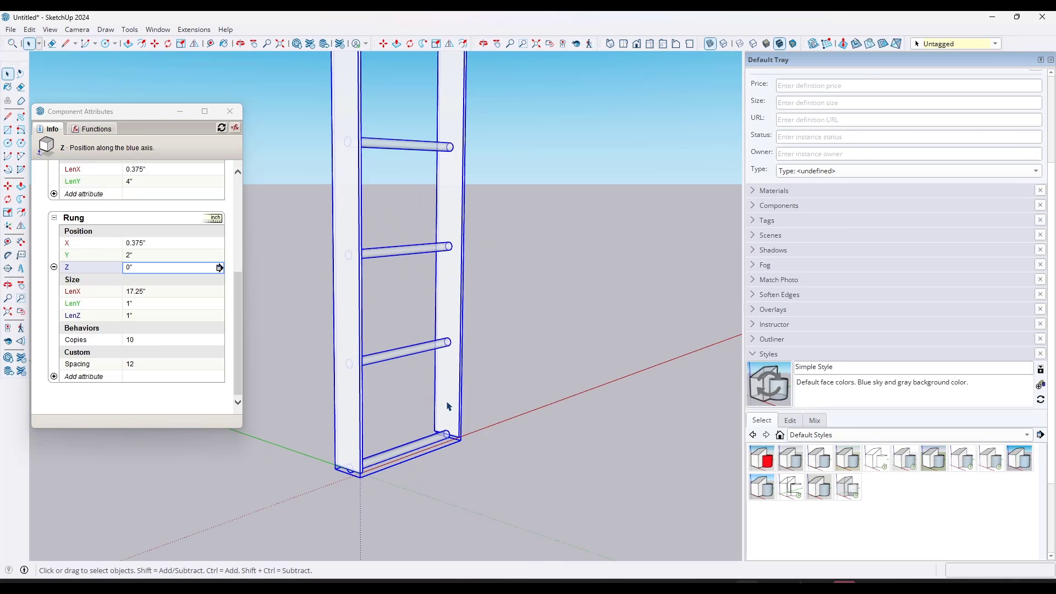
{"action": "scroll", "coordinate": [429, 470], "scroll_direction": "down", "scroll_amount": 4}
{"action": "scroll", "coordinate": [425, 476], "scroll_direction": "down", "scroll_amount": 2}
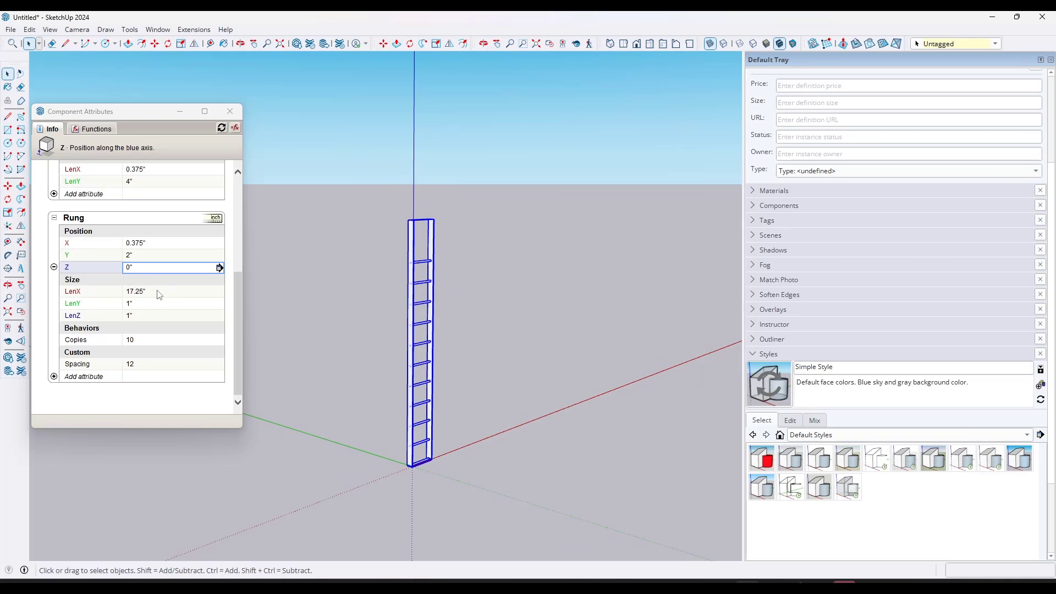
{"action": "left_click", "coordinate": [147, 268]}
{"action": "type", "text": "=copy*Spacing"}
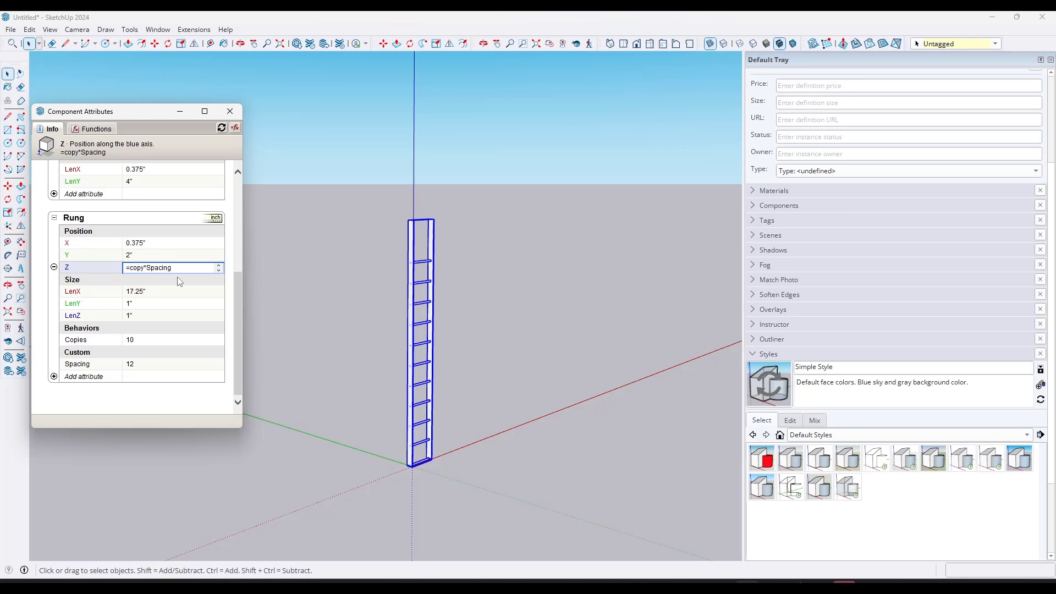
{"action": "type", "text": "12+"}
{"action": "key", "text": "Return"}
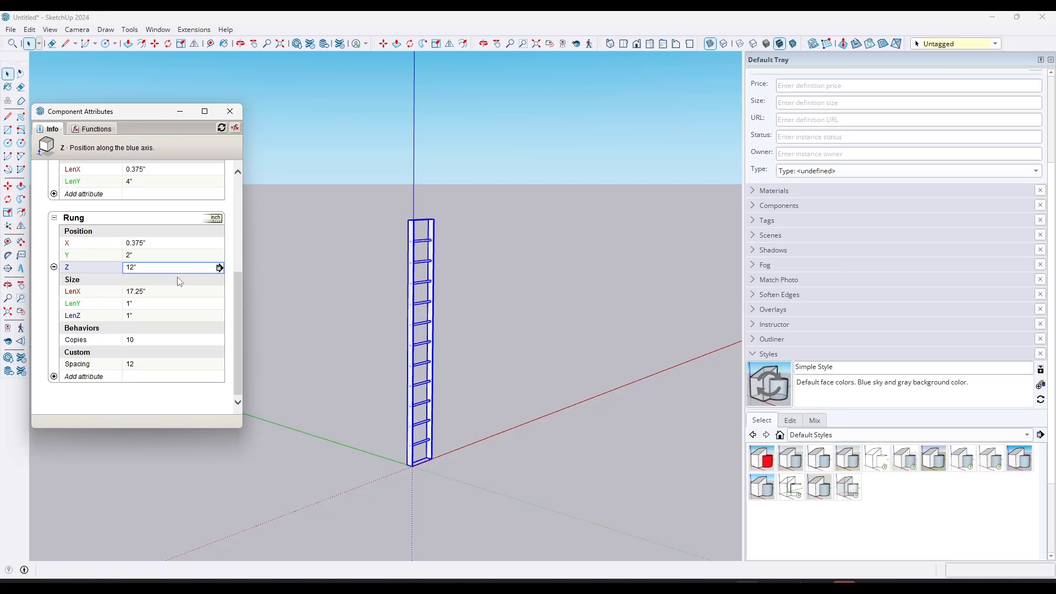
Step: Scale the ladder shorter along the blue axis twice to test how the rungs adapt their spacing
{"action": "middle_click_drag", "start_coordinate": [472, 313], "coordinate": [440, 299]}
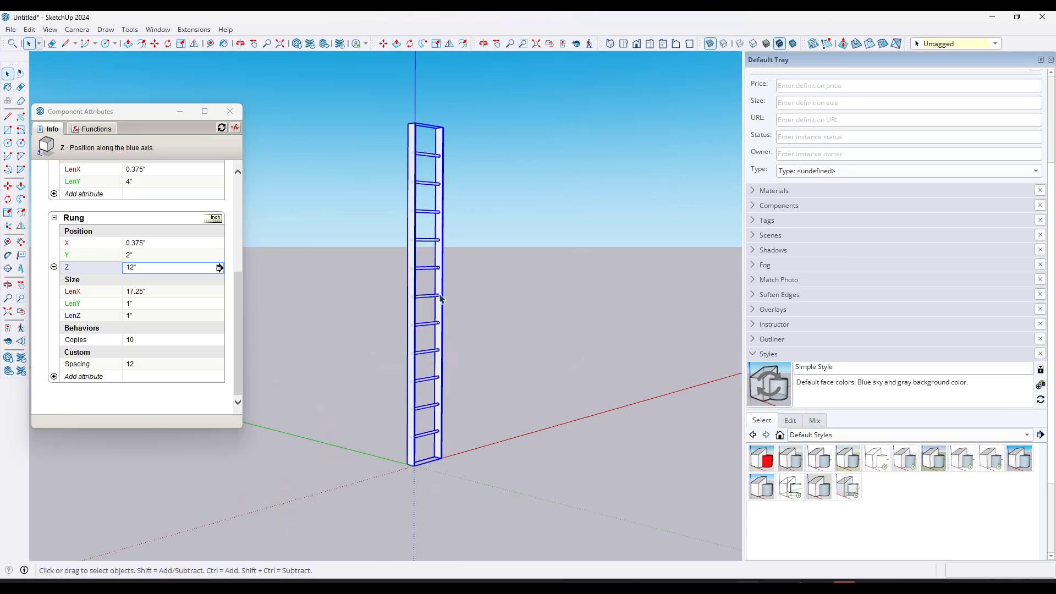
{"action": "scroll", "coordinate": [434, 159], "scroll_direction": "down", "scroll_amount": 3}
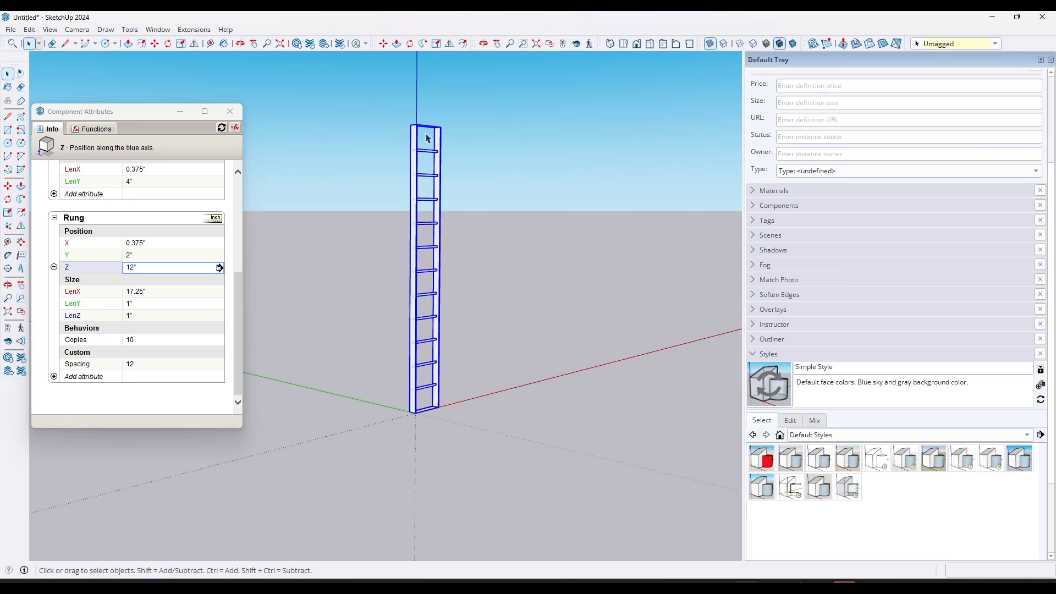
{"action": "mouse_move", "coordinate": [427, 139]}
{"action": "middle_mouse_down"}
{"action": "mouse_move", "coordinate": [431, 157]}
{"action": "mouse_move", "coordinate": [432, 132]}
{"action": "middle_mouse_up"}
{"action": "key", "text": "s"}
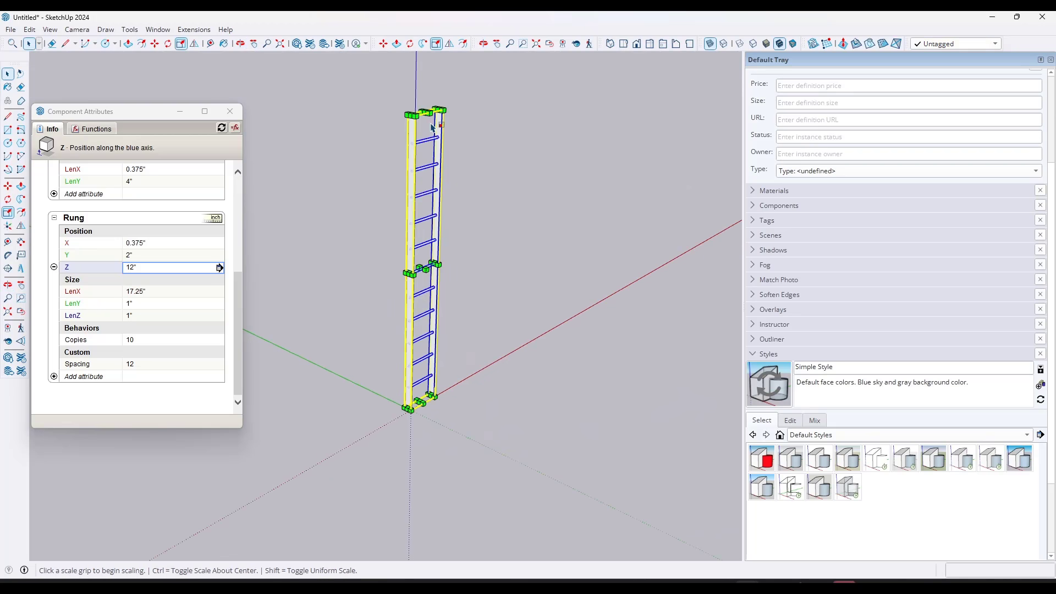
{"action": "left_click", "coordinate": [426, 113]}
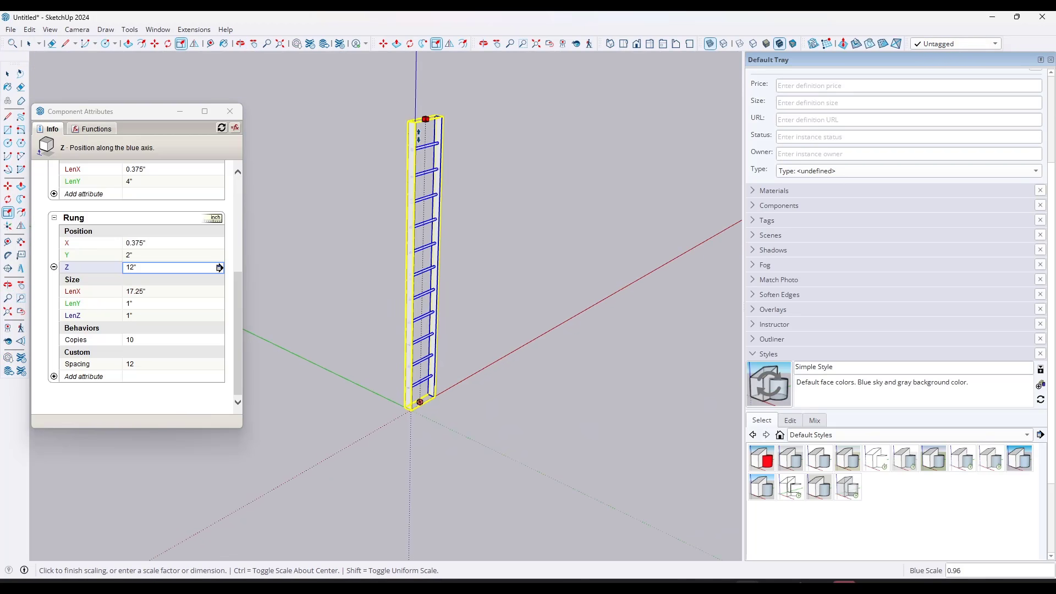
{"action": "left_click", "coordinate": [426, 229]}
{"action": "scroll", "coordinate": [420, 393], "scroll_direction": "up", "scroll_amount": 3}
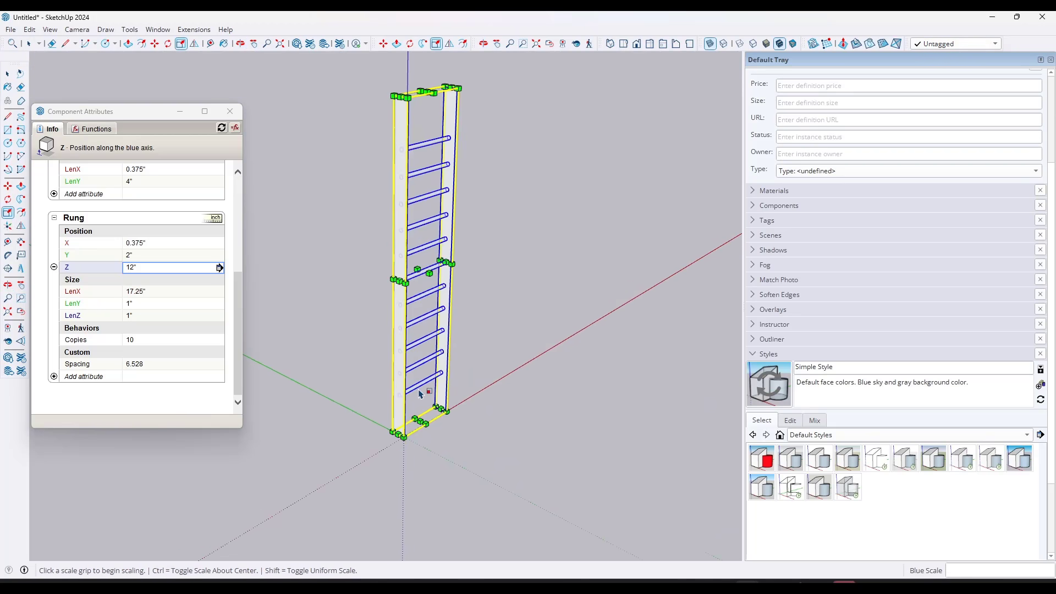
{"action": "scroll", "coordinate": [419, 393], "scroll_direction": "down", "scroll_amount": 3}
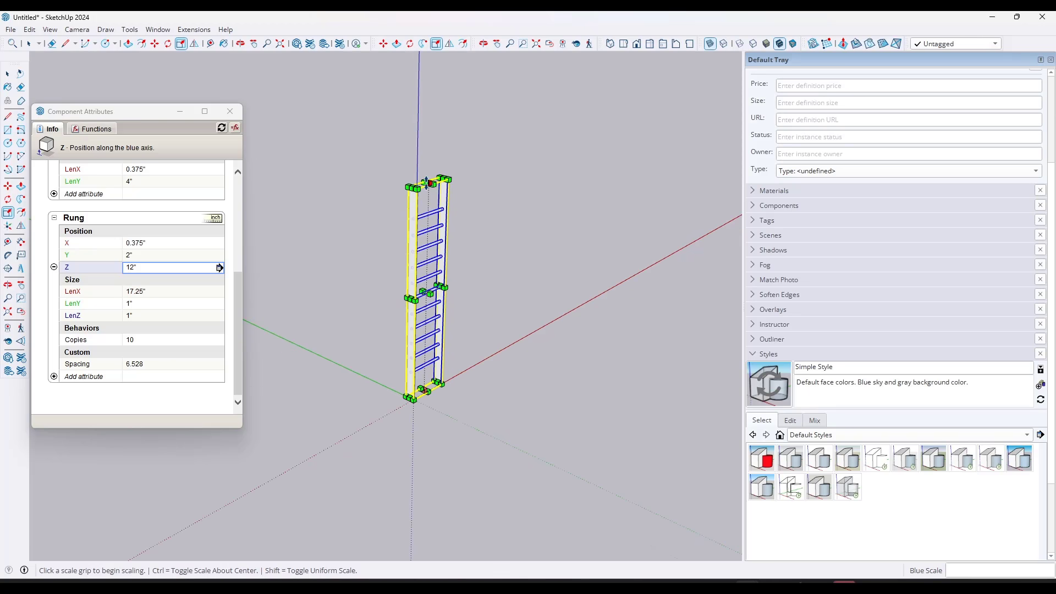
{"action": "left_click", "coordinate": [427, 183]}
{"action": "left_click", "coordinate": [435, 352]}
{"action": "scroll", "coordinate": [430, 353], "scroll_direction": "up", "scroll_amount": 3}
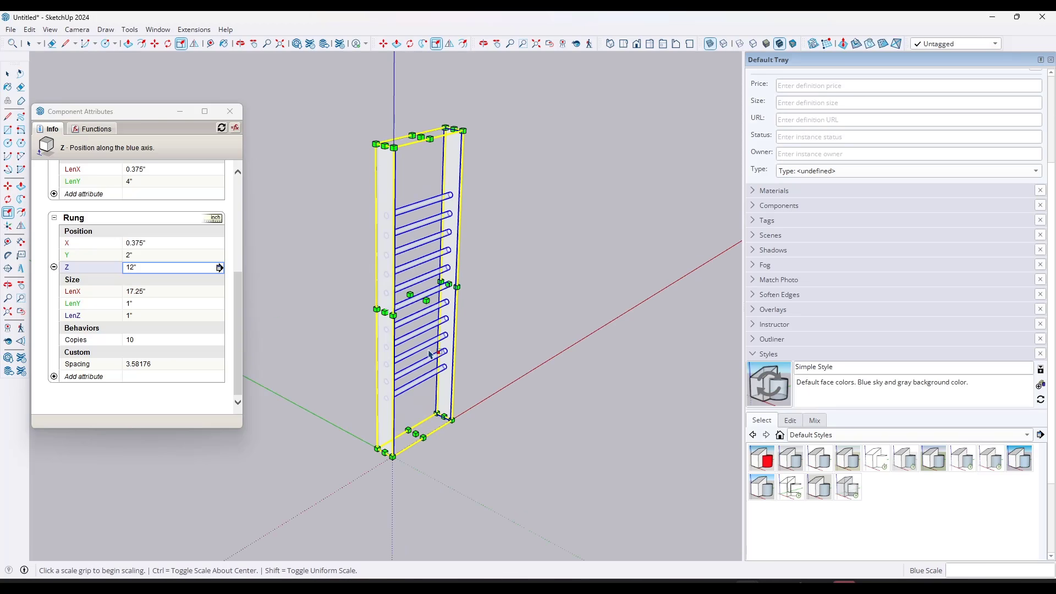
Step: Scale the ladder taller again along the blue axis and check the rung spacing
{"action": "scroll", "coordinate": [436, 278], "scroll_direction": "down", "scroll_amount": 4}
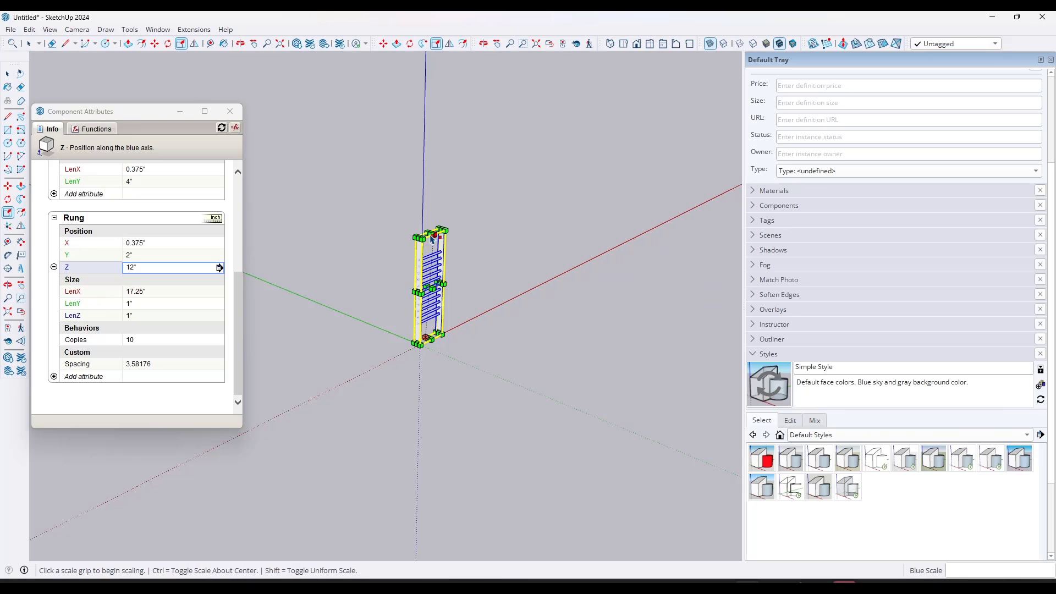
{"action": "left_click", "coordinate": [427, 230]}
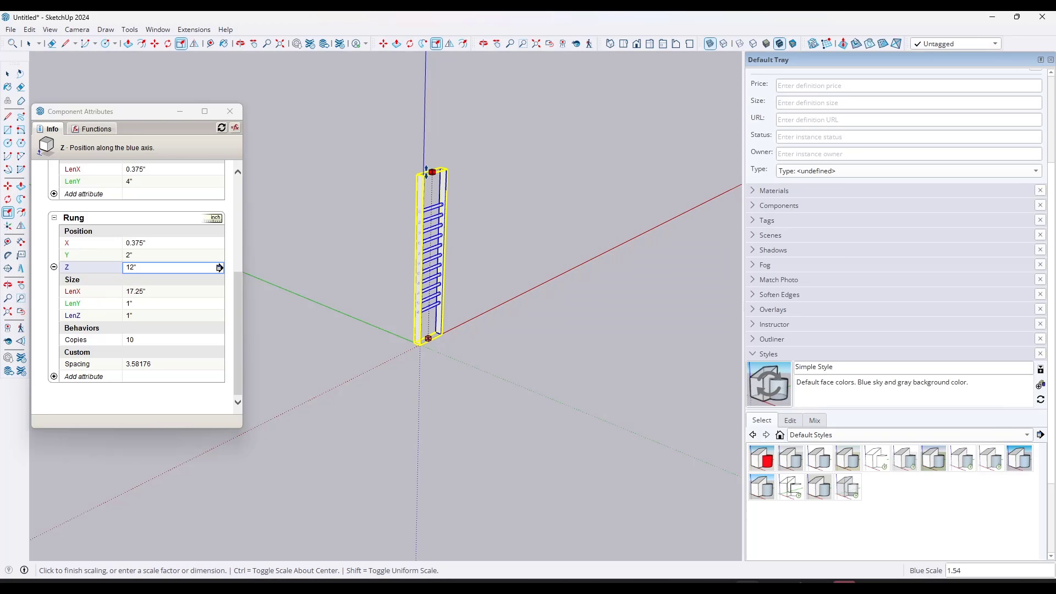
{"action": "left_click", "coordinate": [430, 165]}
{"action": "scroll", "coordinate": [462, 259], "scroll_direction": "up", "scroll_amount": 2}
{"action": "scroll", "coordinate": [491, 259], "scroll_direction": "up", "scroll_amount": 4}
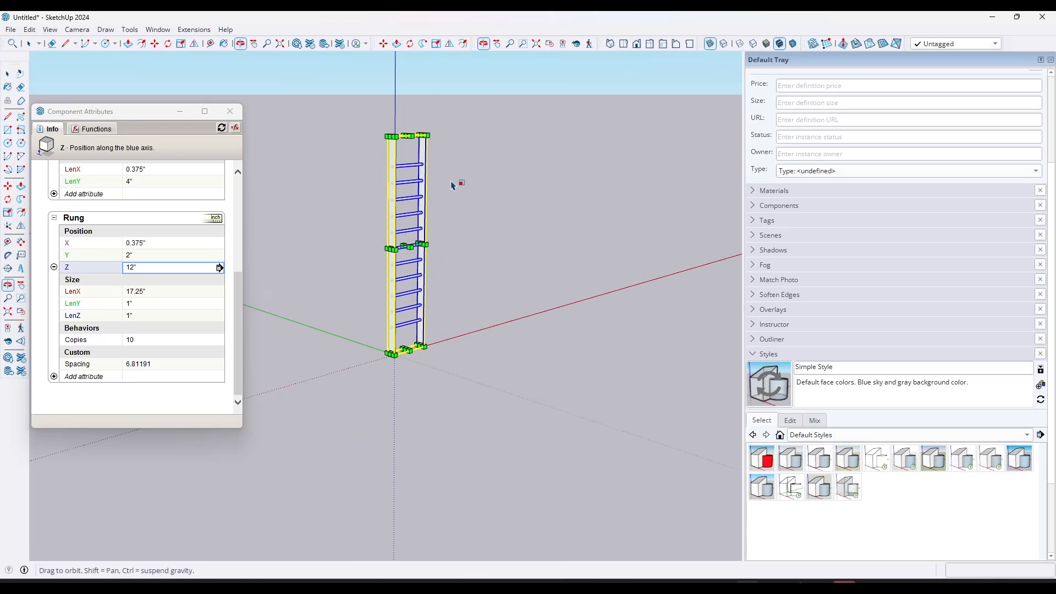
{"action": "left_click", "coordinate": [160, 344]}
{"action": "type", "text": "5"}
{"action": "key", "text": "Return"}
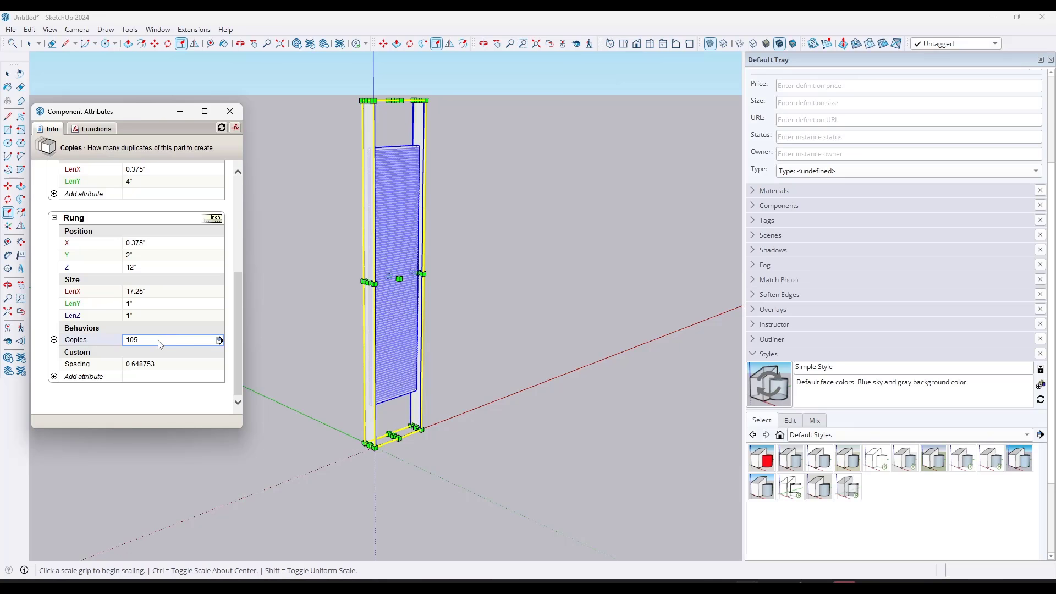
Step: Set the Rung's Copies attribute to 5
{"action": "left_click", "coordinate": [159, 341]}
{"action": "double_click", "coordinate": [159, 340]}
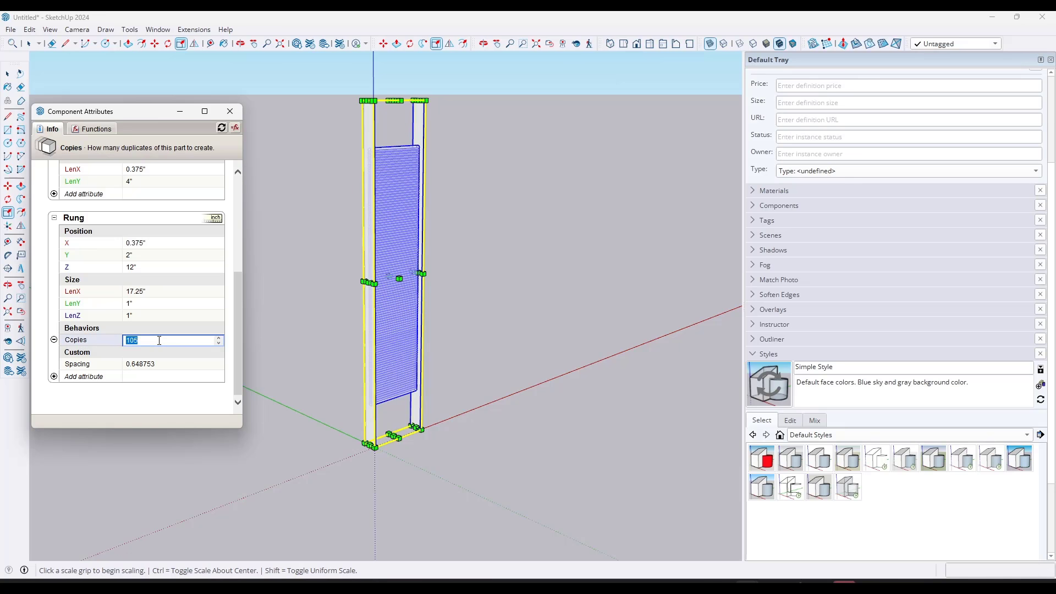
{"action": "type", "text": "5"}
{"action": "key", "text": "Return"}
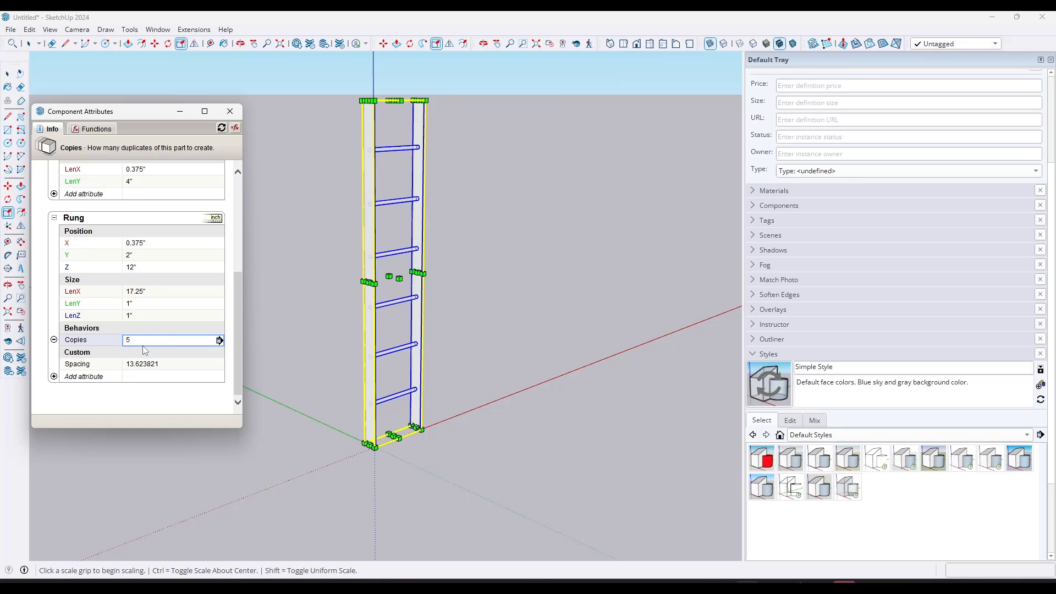